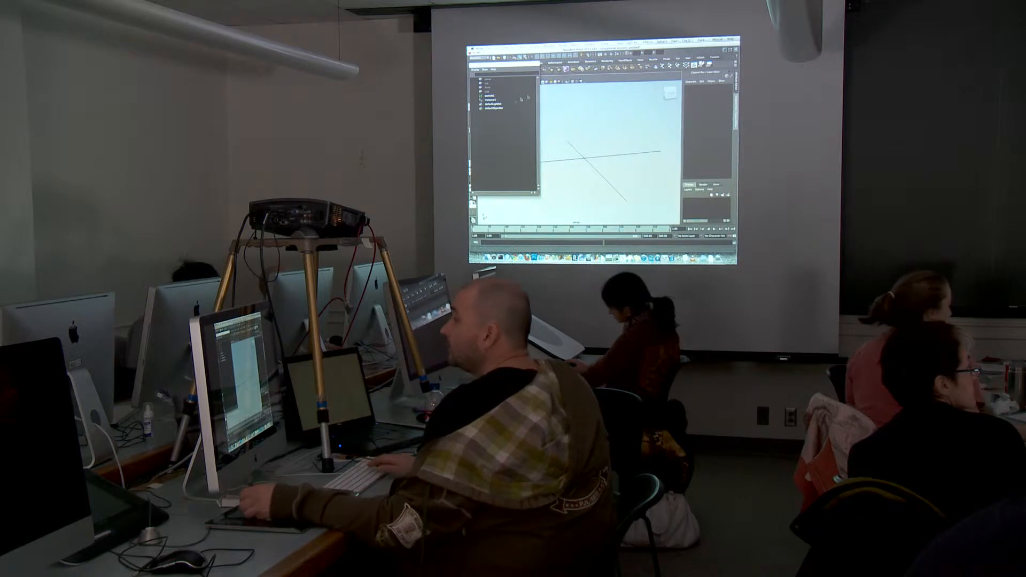
Step: Delete the leftover objects listed in the Outliner and move the Outliner window clear of the viewport's centre
left_click(491, 96)
key("Delete")
left_click(492, 96)
key("Delete")
left_click_drag(514, 64, 694, 98)
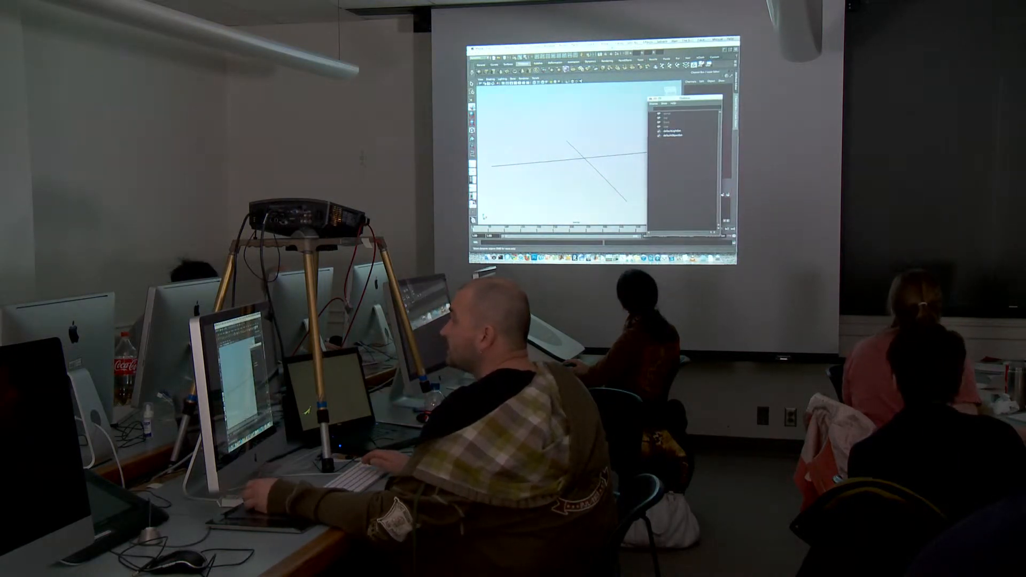
Step: Create a particle emitter and move it along the X axis to X -3
left_click(607, 43)
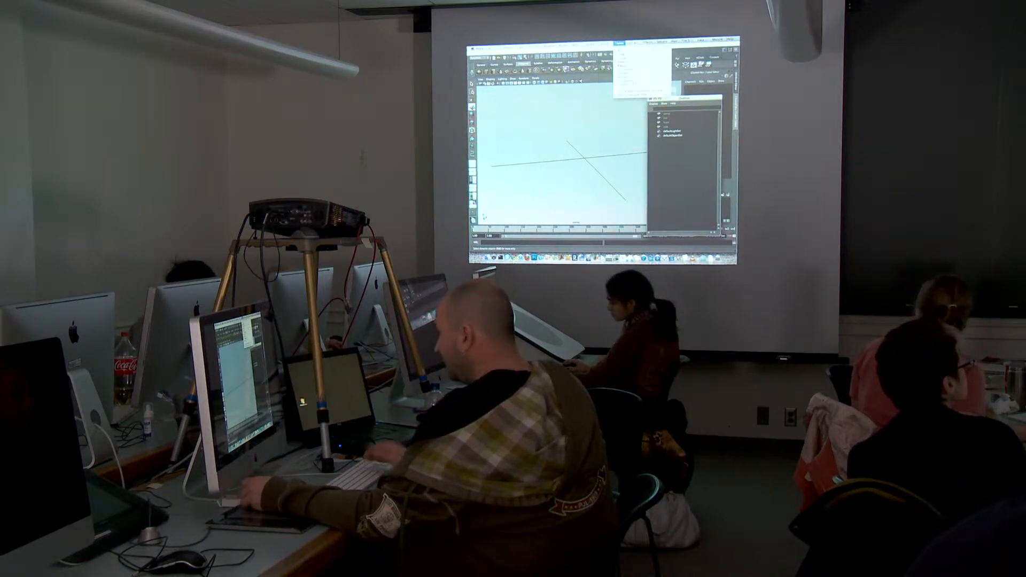
mouse_move(591, 45)
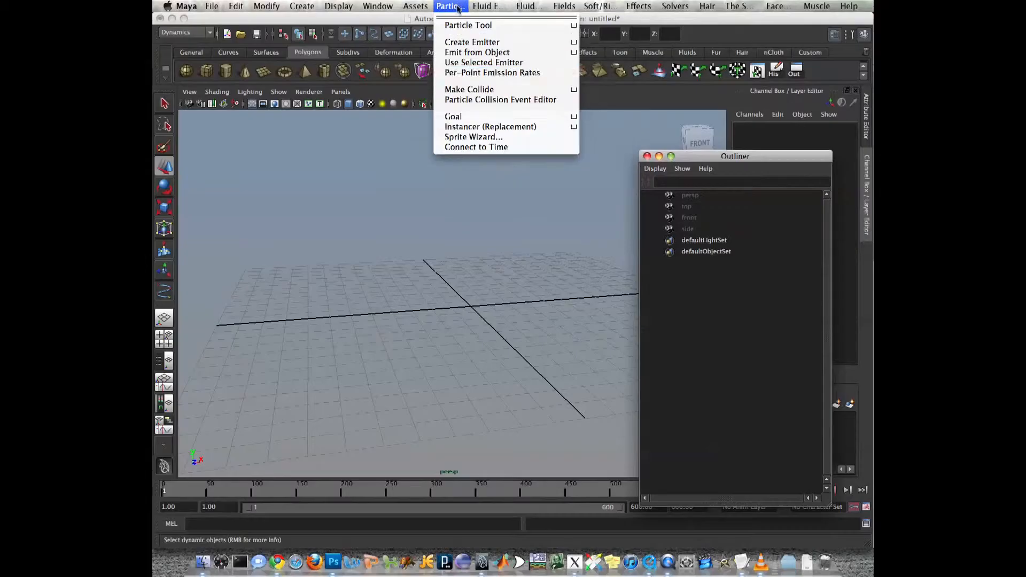
left_click(518, 62)
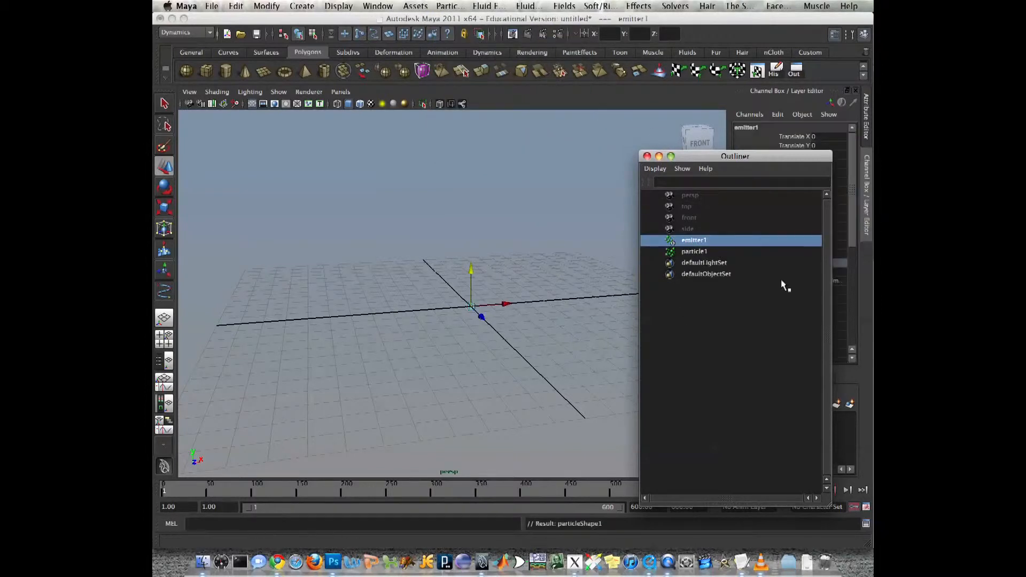
left_click_drag(501, 303, 417, 327)
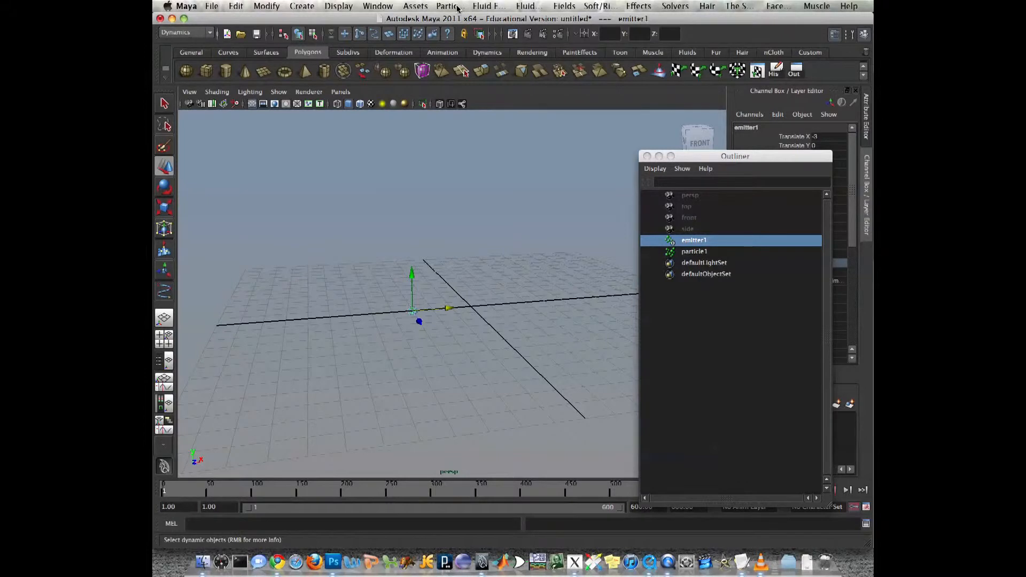
Step: Create a second emitter and move it to X 4, and create a third emitter at the origin
key("g")
mouse_move(504, 306)
left_mouse_down()
mouse_move(549, 289)
mouse_move(507, 305)
left_mouse_up()
key("g")
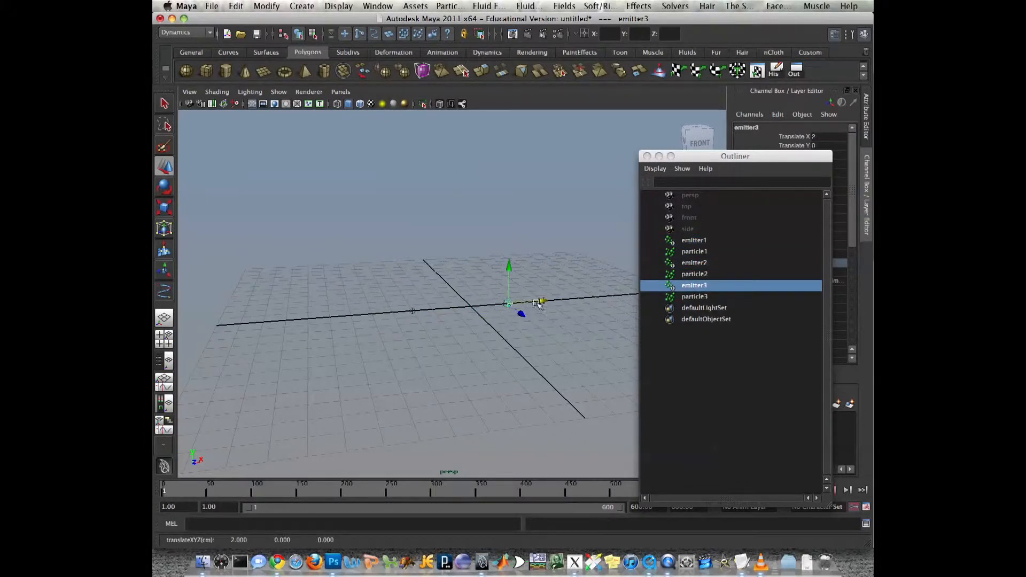
left_click(682, 164)
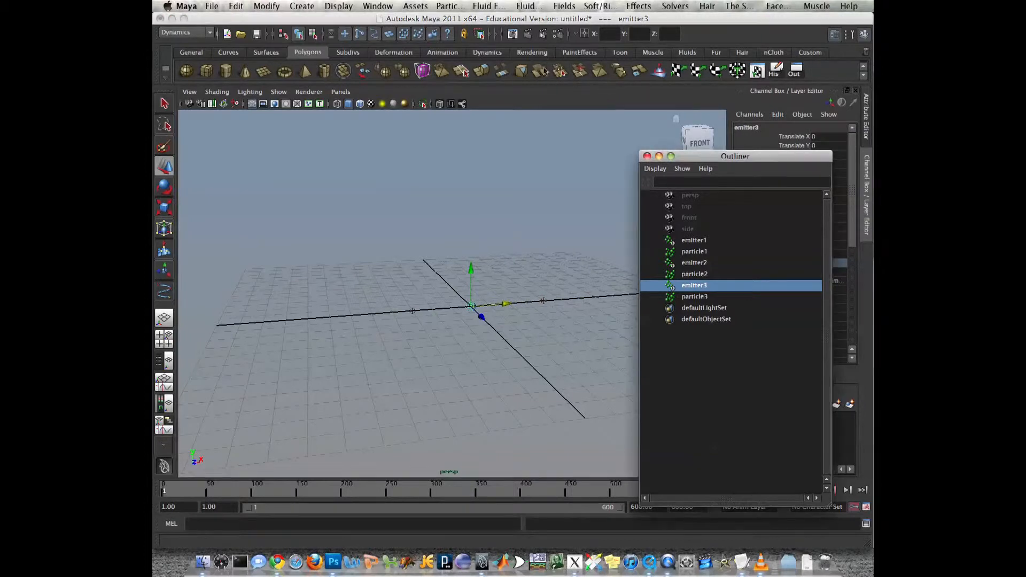
Step: Delete the particle objects belonging to the three emitters, keeping only the emitters in the scene
left_click(689, 253)
key("Delete")
left_click(695, 286)
key("Delete")
left_click(703, 265)
key("Delete")
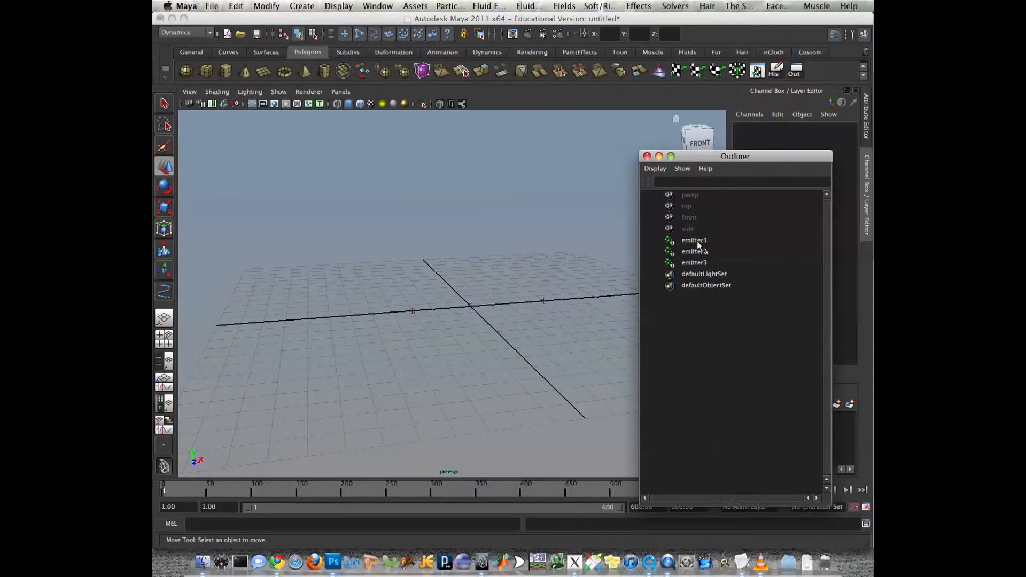
left_click(693, 262)
left_click(693, 240)
left_click(465, 146)
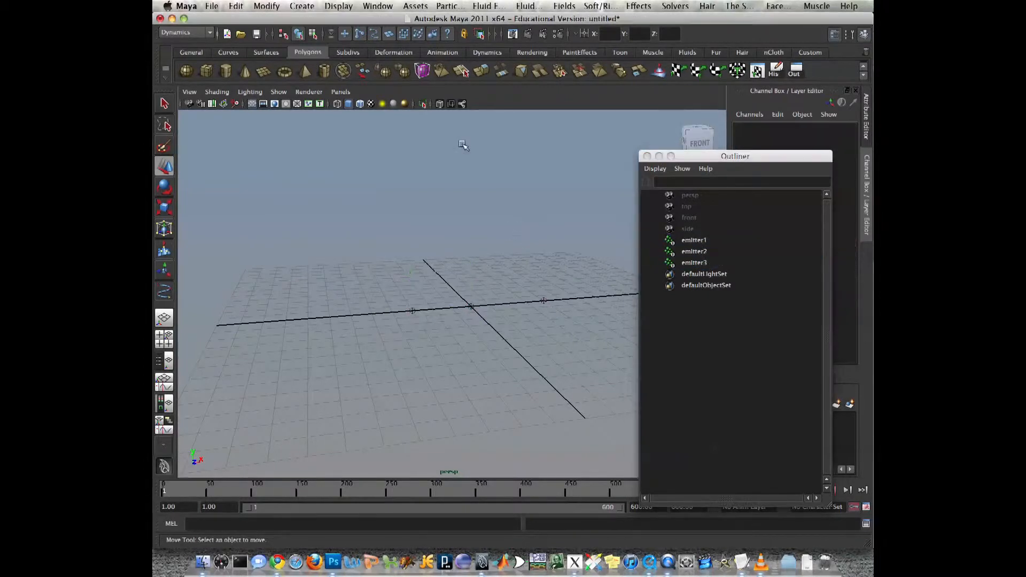
Step: Create a fourth emitter with its own particle object and move it along the X axis to X -7
left_click(447, 6)
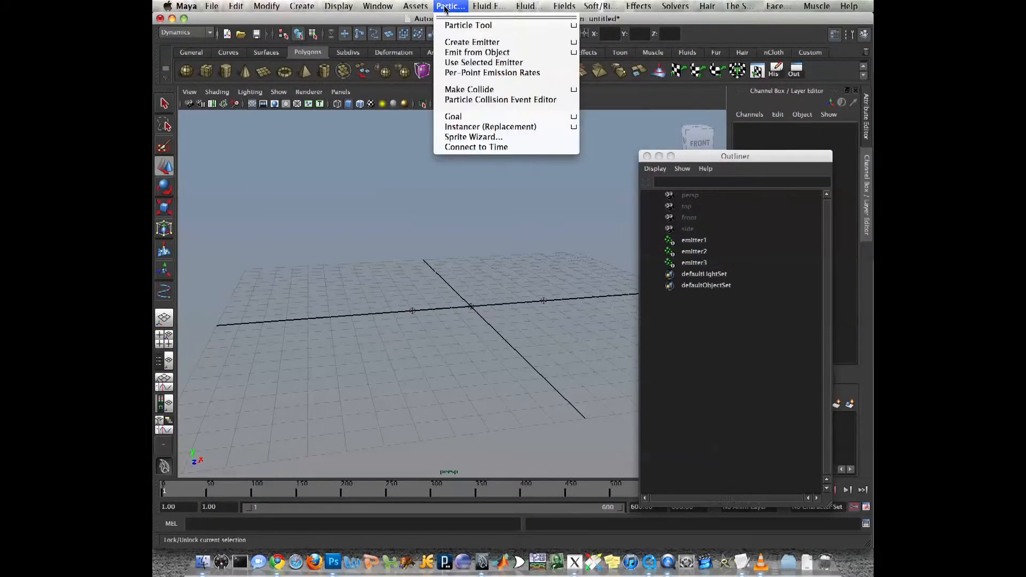
left_click(455, 41)
left_click_drag(507, 306, 406, 347)
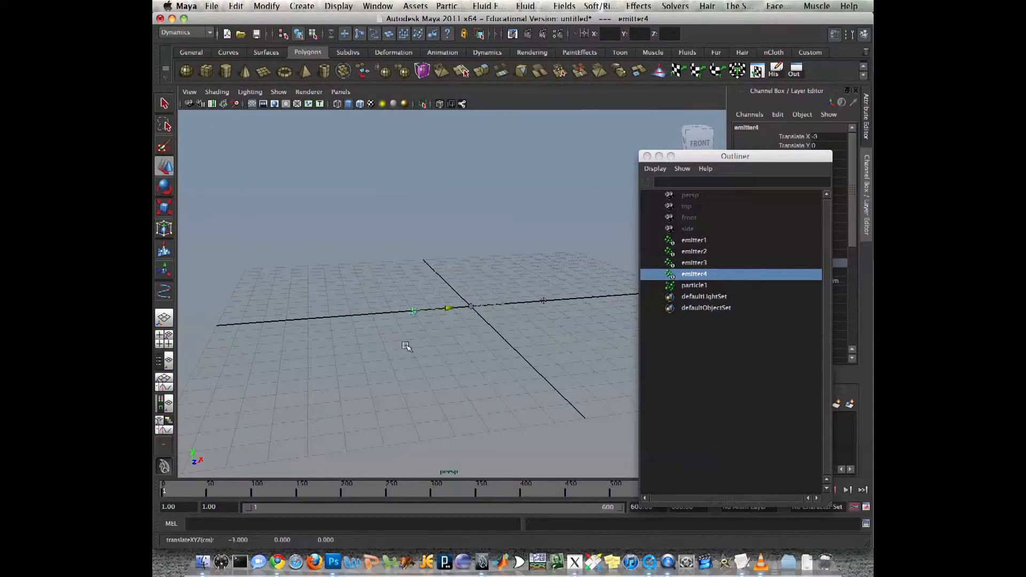
Step: In the particleShape1 attributes of particle1, set the Lifespan Mode to Constant with a Lifespan of 5
left_click(691, 286)
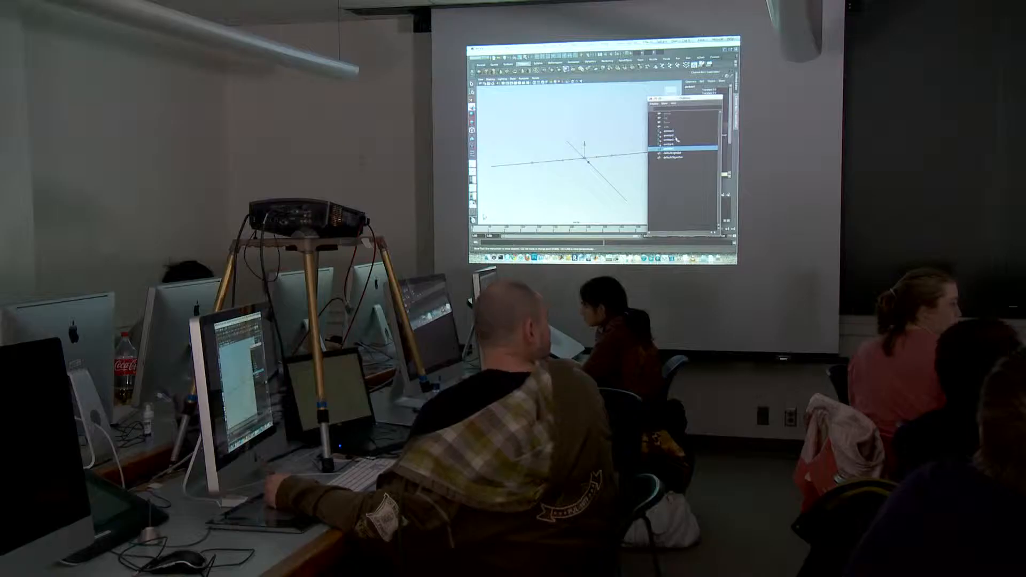
left_click_drag(685, 98, 661, 164)
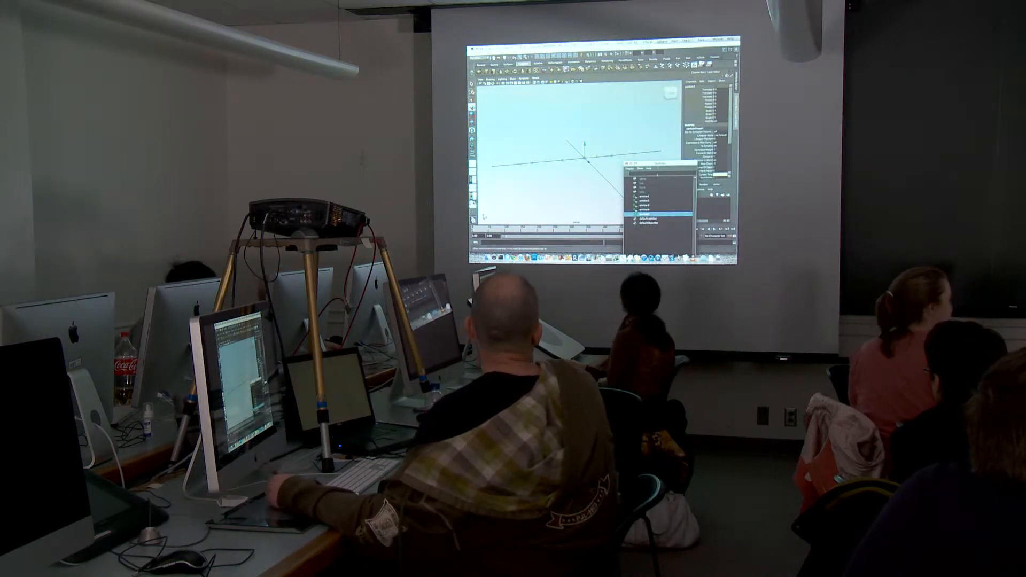
left_click(725, 51)
left_click(725, 50)
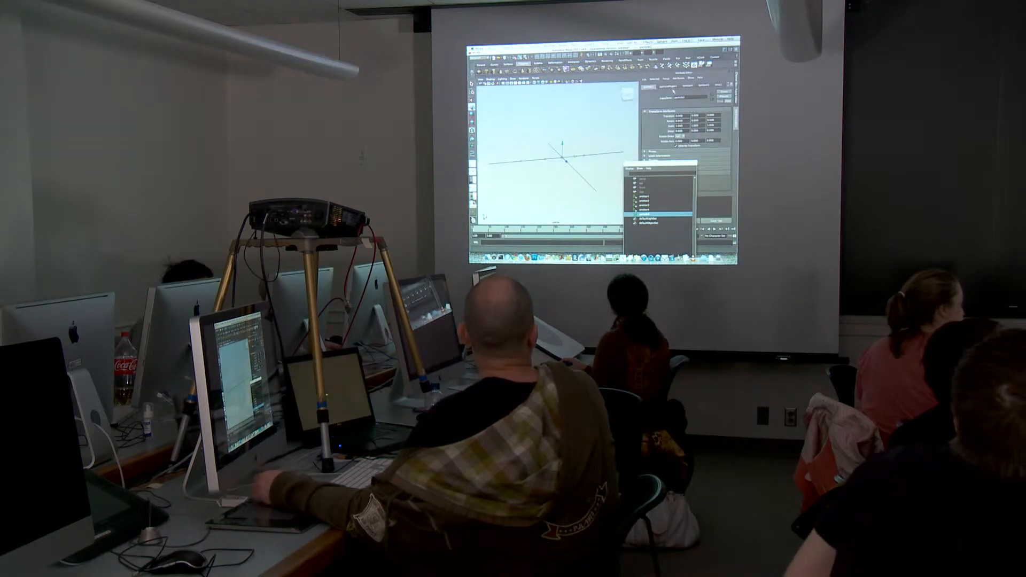
left_click(669, 86)
left_click_drag(729, 144, 729, 122)
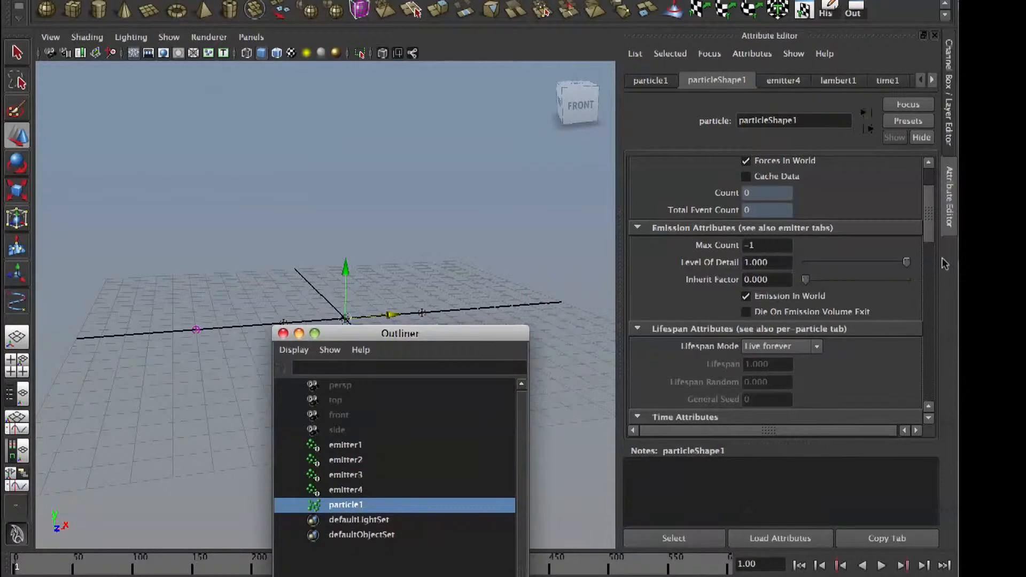
mouse_move(930, 224)
left_mouse_down()
mouse_move(927, 242)
mouse_move(929, 213)
mouse_move(928, 224)
left_mouse_up()
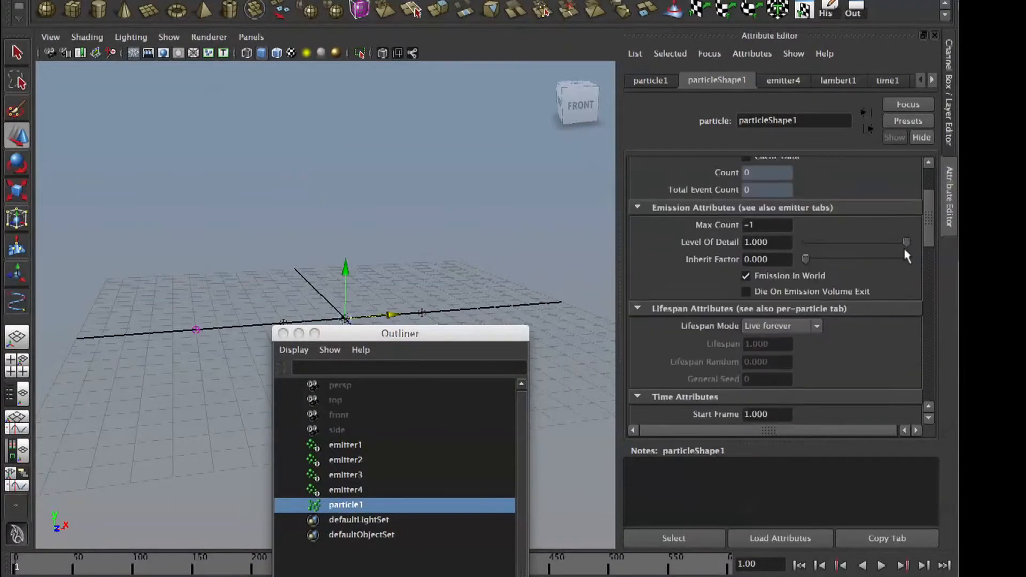
left_click(780, 327)
left_click(773, 350)
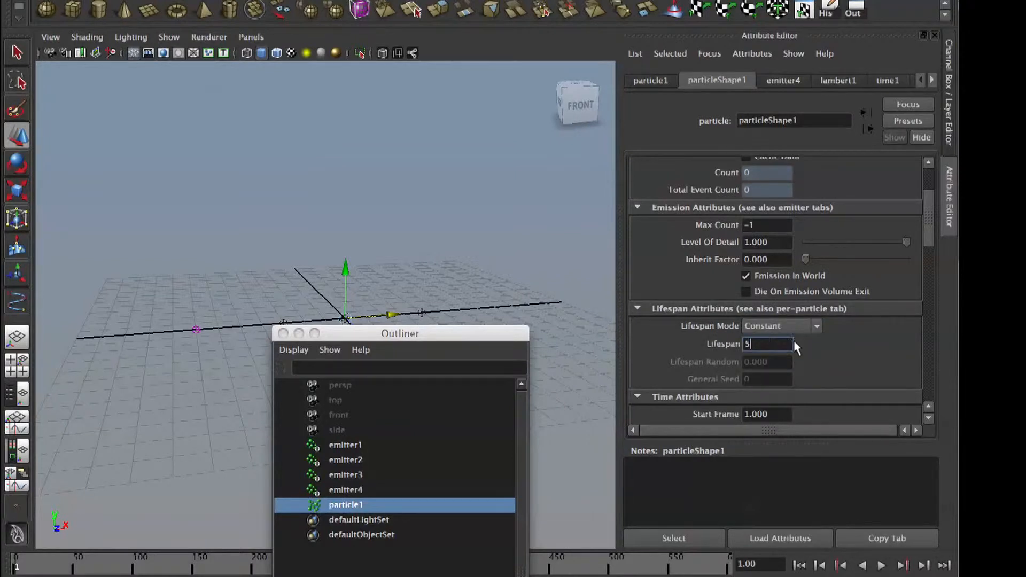
Step: Set the Particle Render Type of particleShape1 to Spheres
left_click_drag(930, 227, 922, 281)
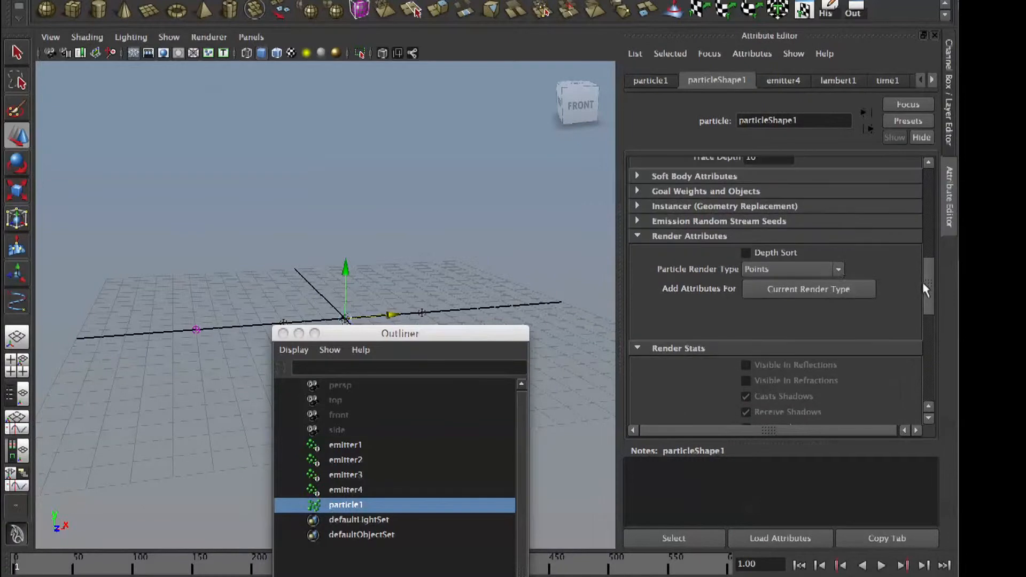
left_click(828, 270)
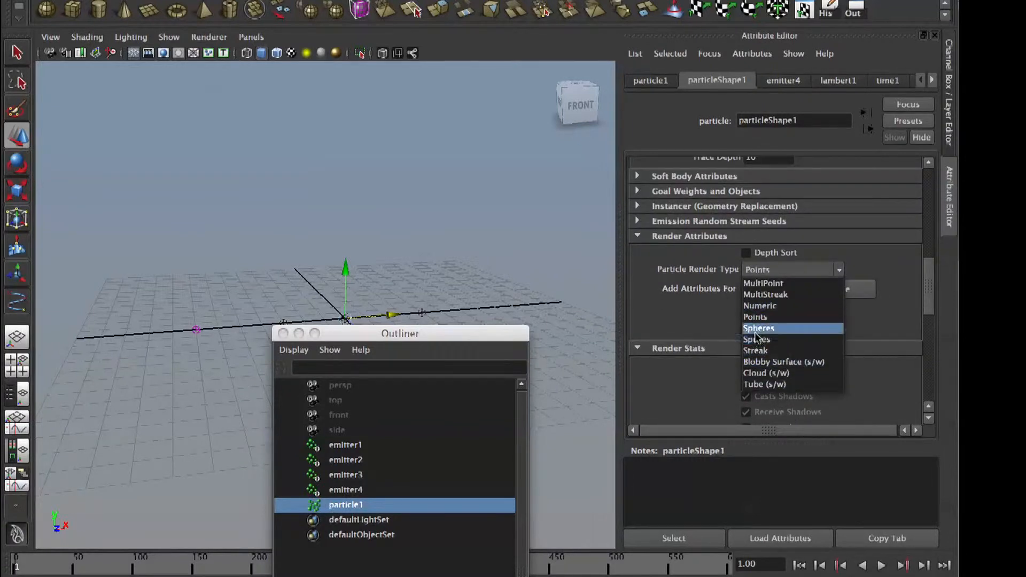
left_click(756, 330)
Step: Change the Emitter Type of emitter1 to Volume
left_click_drag(502, 334, 642, 153)
left_click(494, 310)
left_click(500, 265)
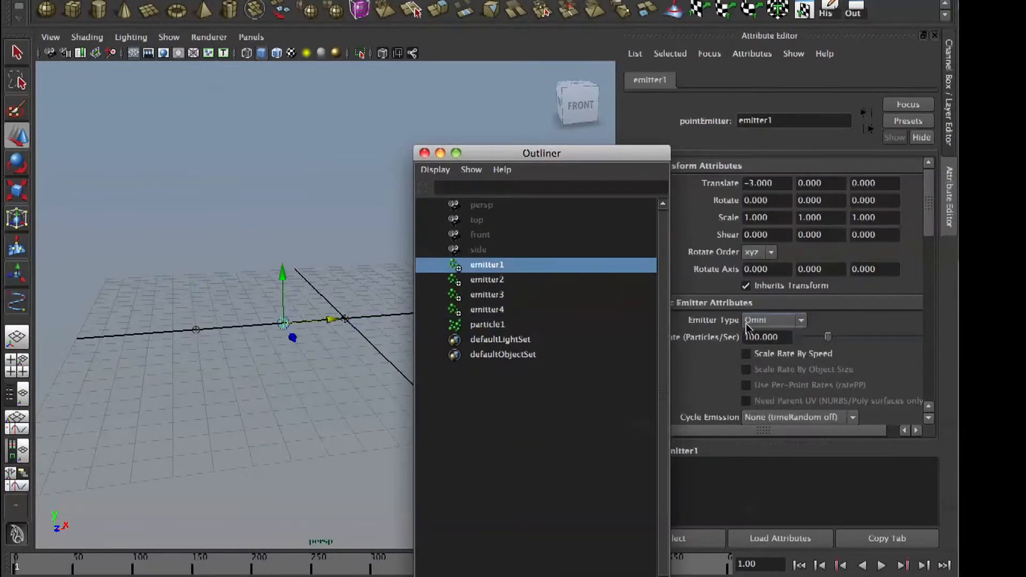
left_click(775, 320)
left_click(756, 378)
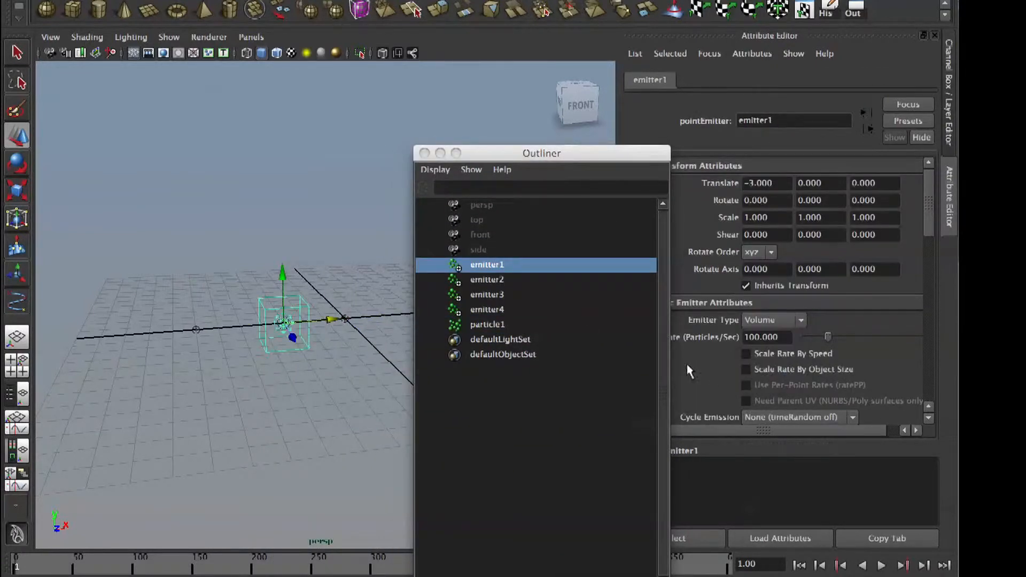
Step: Set the Emitter Type of emitter2 to Directional and that of emitter3 to Omni
left_click(487, 280)
left_click(764, 320)
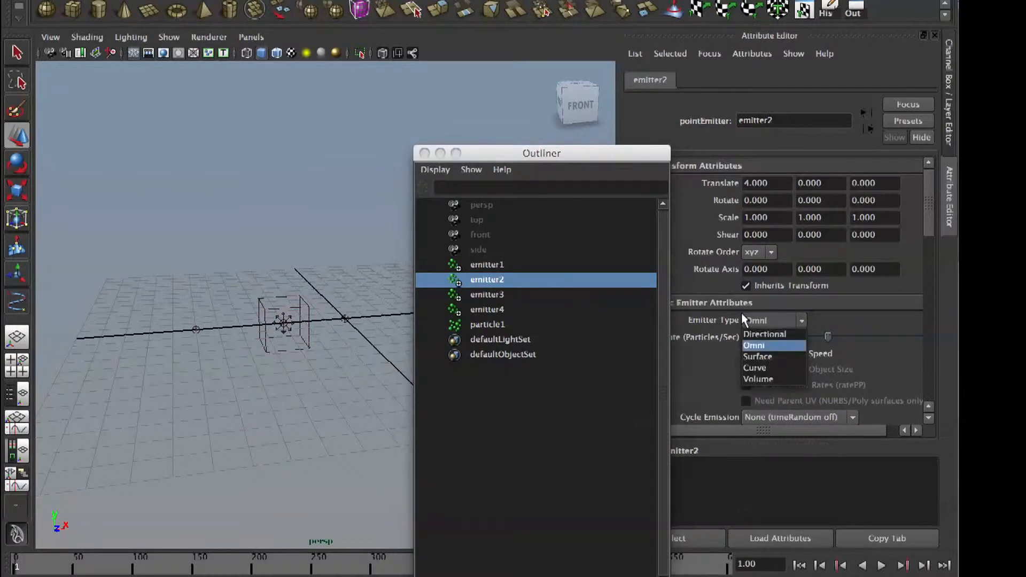
left_click(765, 334)
left_click(516, 295)
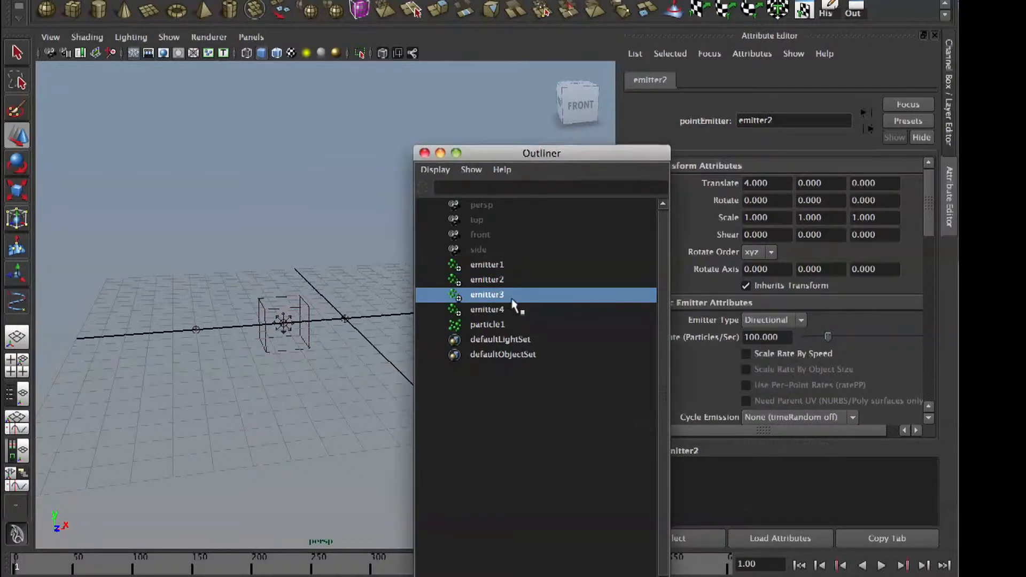
left_click(755, 319)
left_click(756, 345)
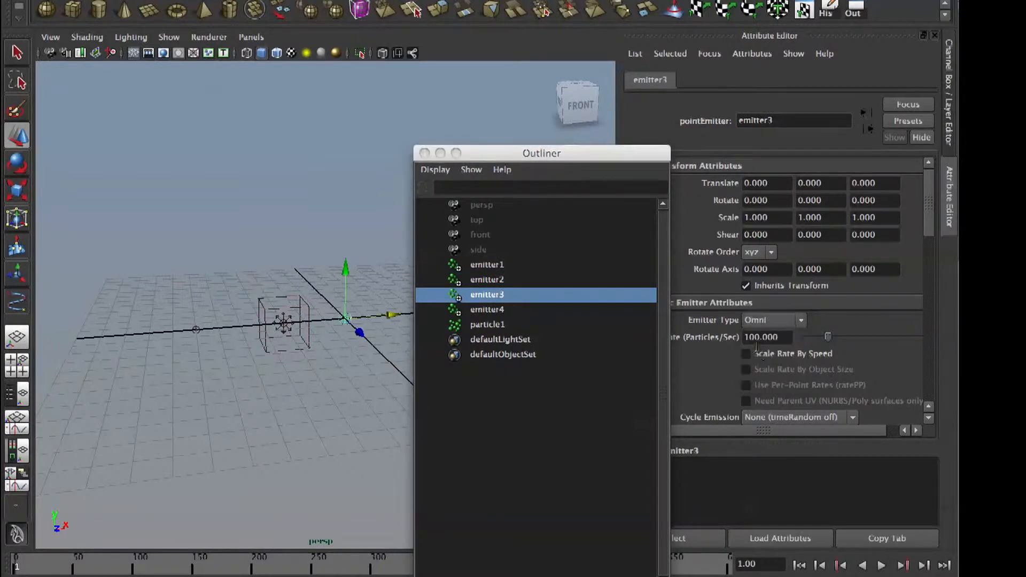
left_click(196, 330)
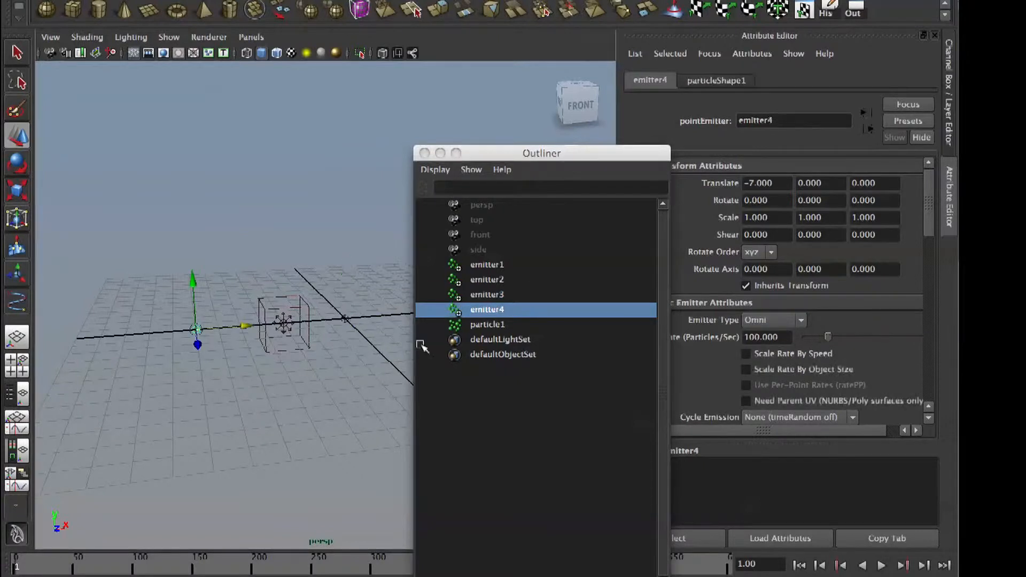
Step: Set the emission rate of emitter1 to 200 particles per second
left_click(292, 327)
double_click(759, 336)
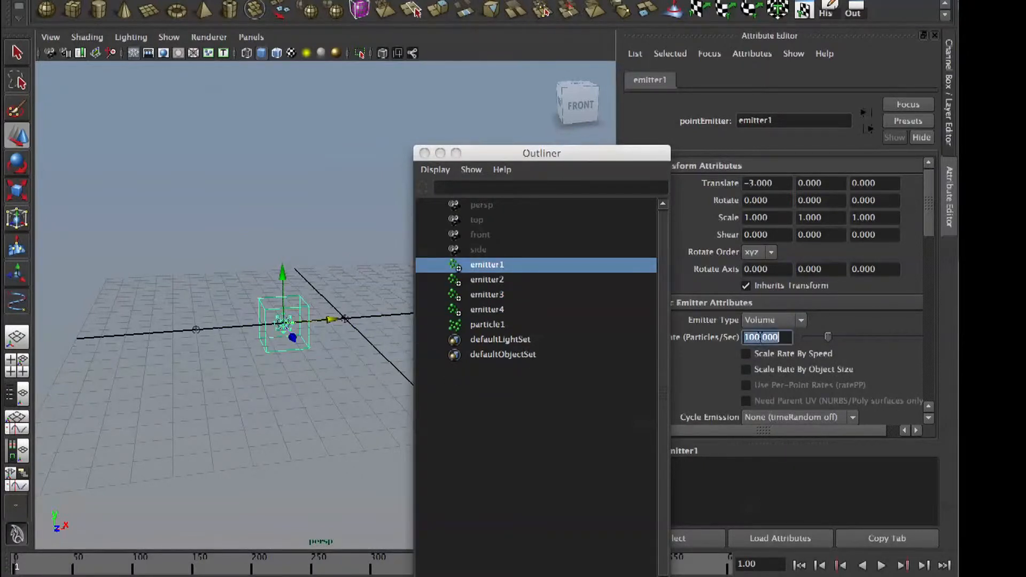
type("200")
key("Return")
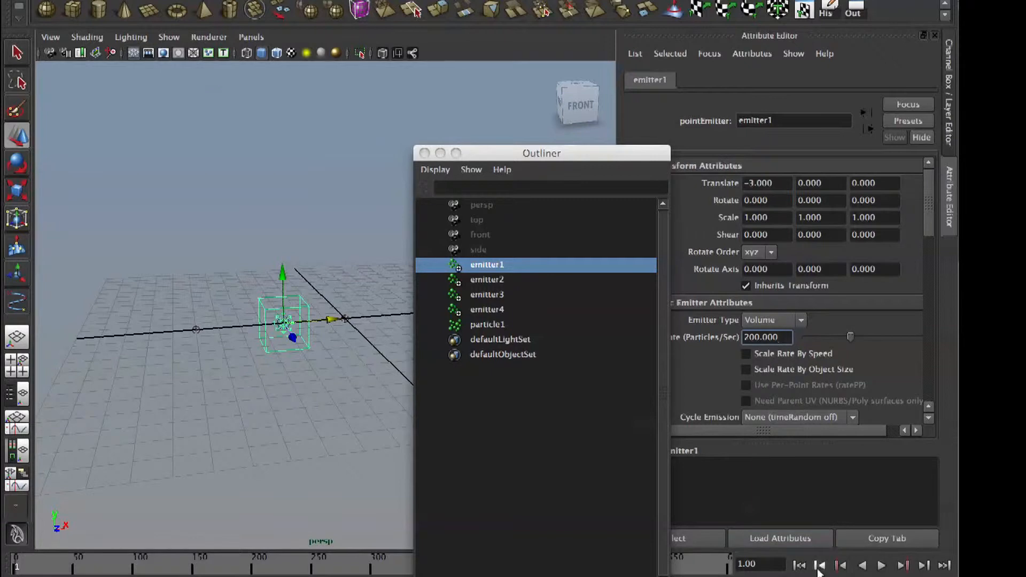
Step: Play the simulation to check how emitter1 emits, and return to the first frame
left_click(881, 564)
left_click_drag(573, 153, 798, 99)
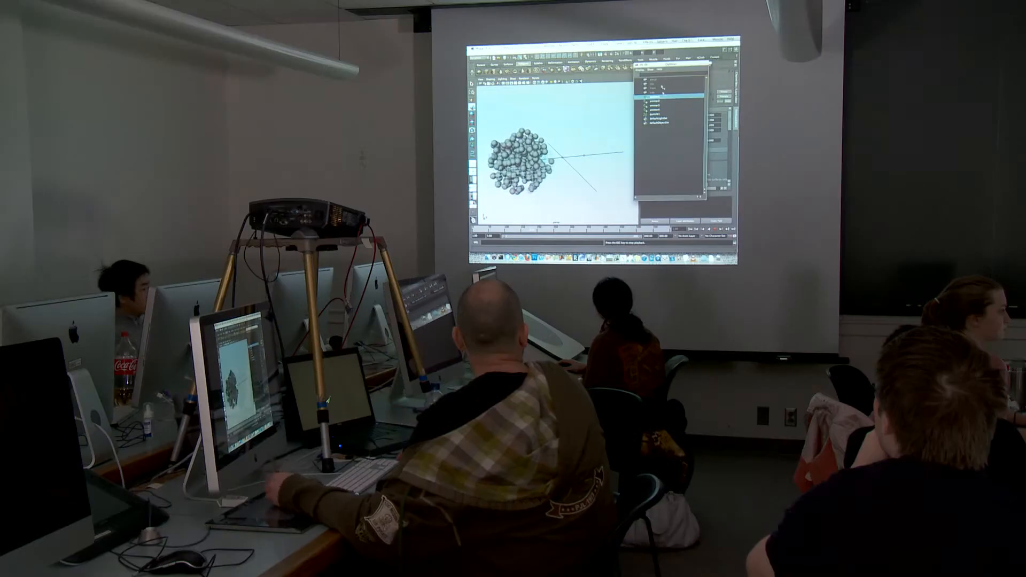
left_click(714, 229)
left_click(690, 228)
left_click_drag(675, 66, 615, 80)
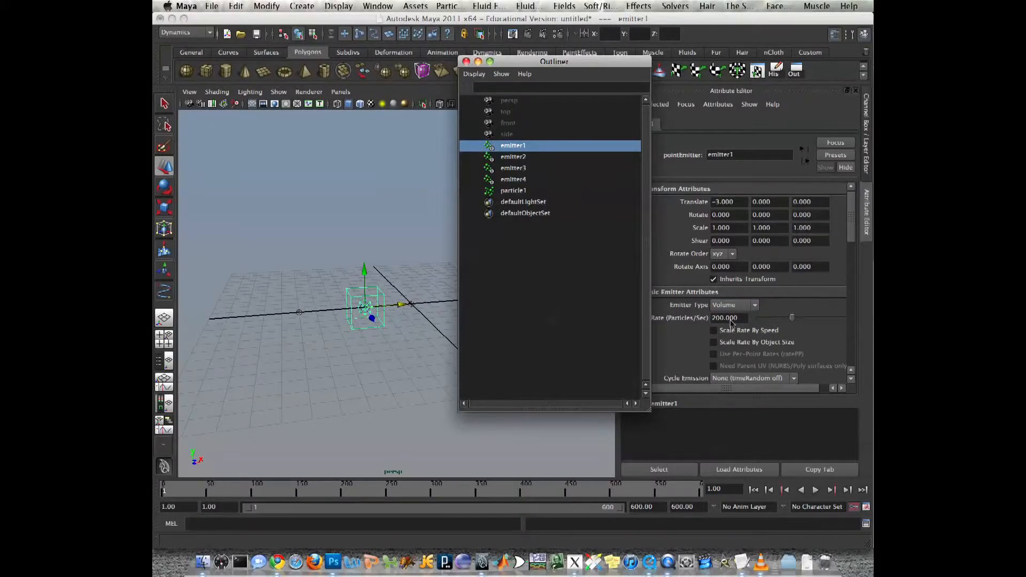
Step: Set emitter1's rate to 100 particles per second and add the current render type's attributes to particle1's shape
left_click(731, 319)
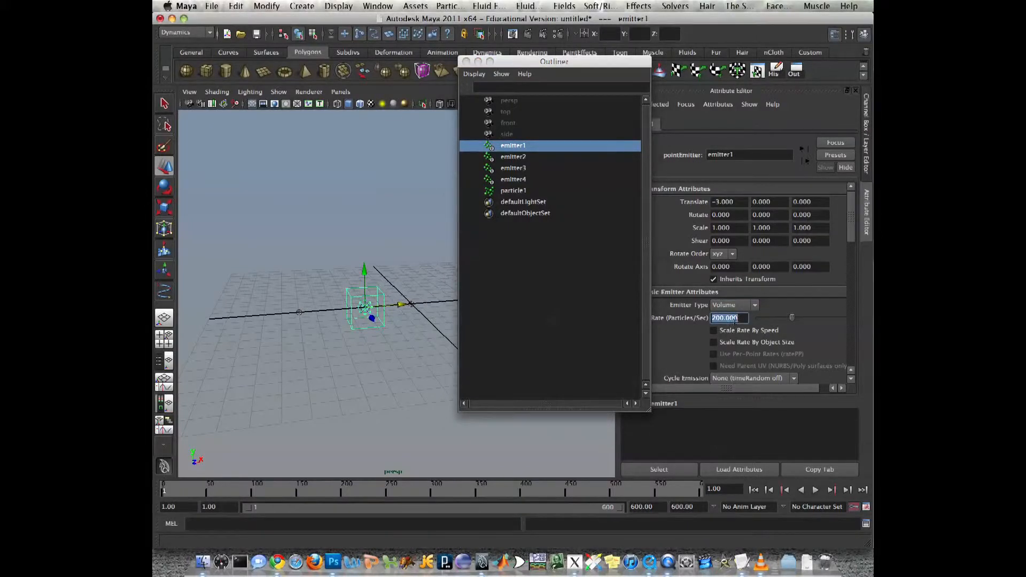
left_click(510, 191)
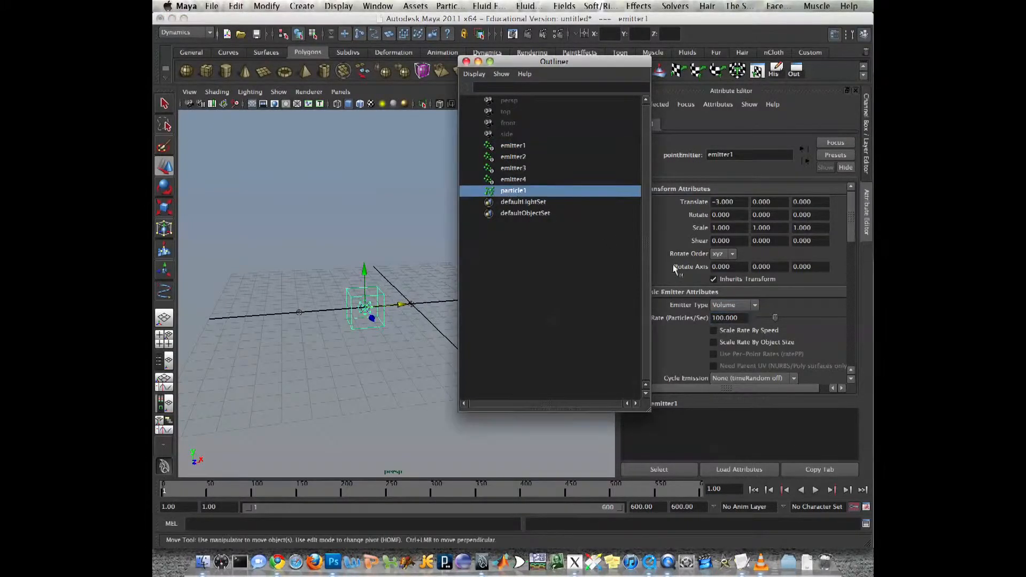
left_click(736, 282)
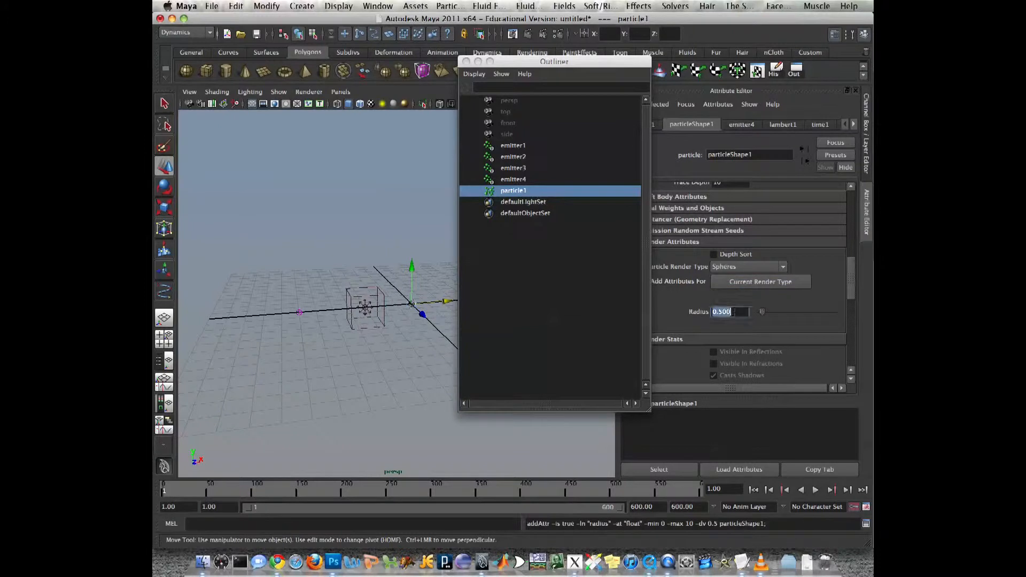
left_click(311, 214)
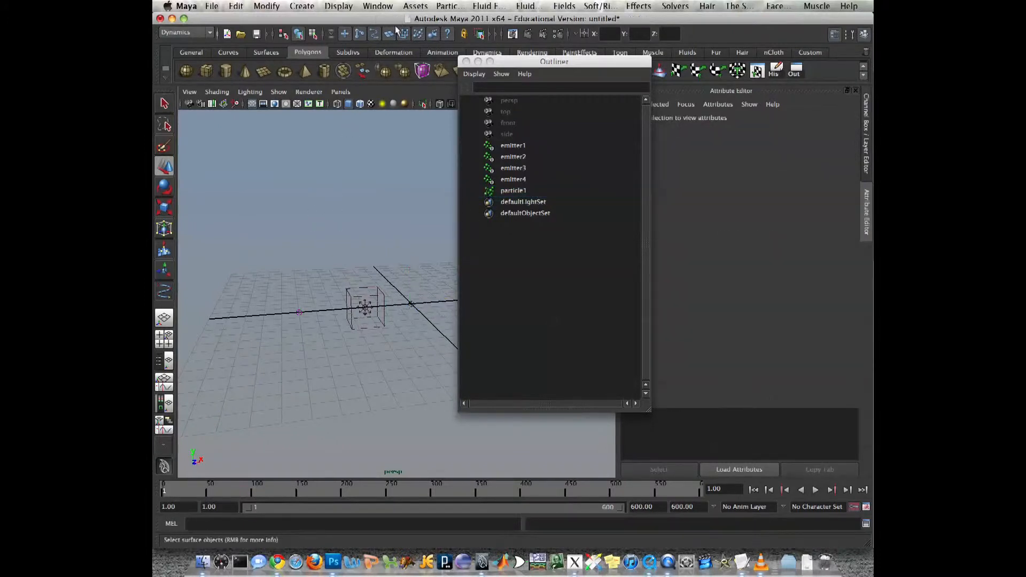
Step: Open the Dynamic Relationships Editor and arrange it next to the Outliner with nothing selected
left_click_drag(507, 62, 653, 104)
left_click_drag(260, 297, 544, 374)
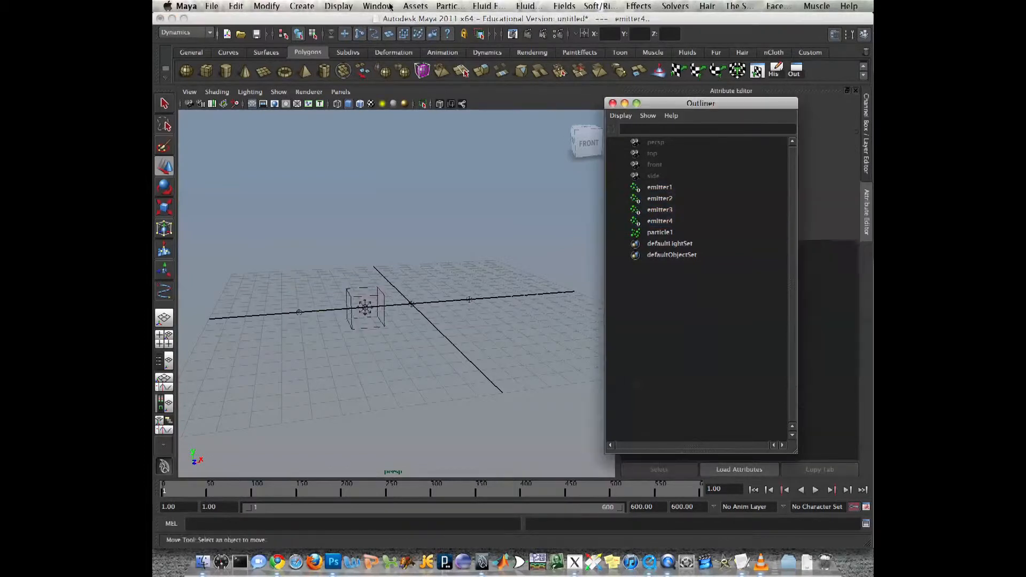
left_click(378, 6)
mouse_move(390, 59)
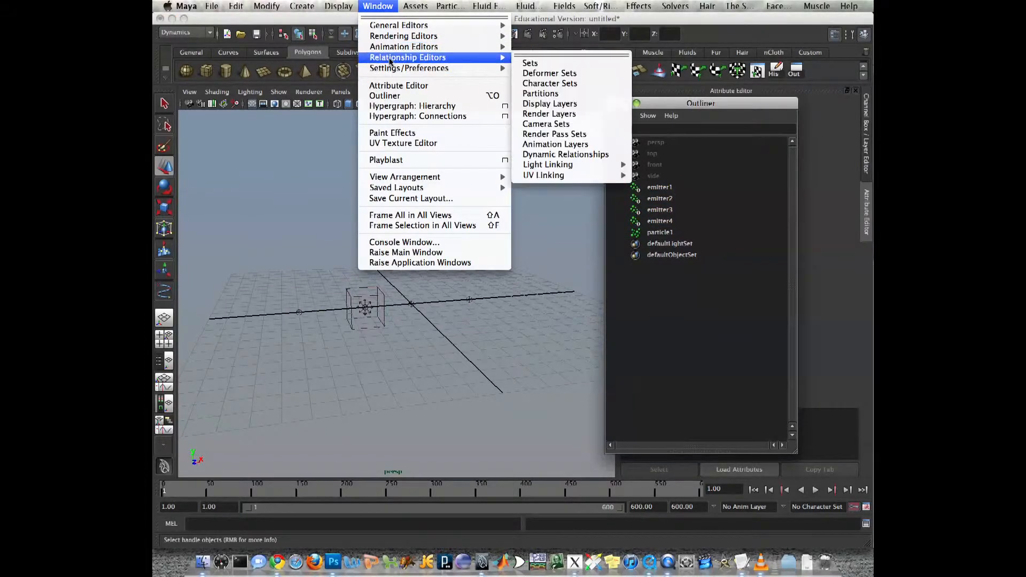
left_click(578, 159)
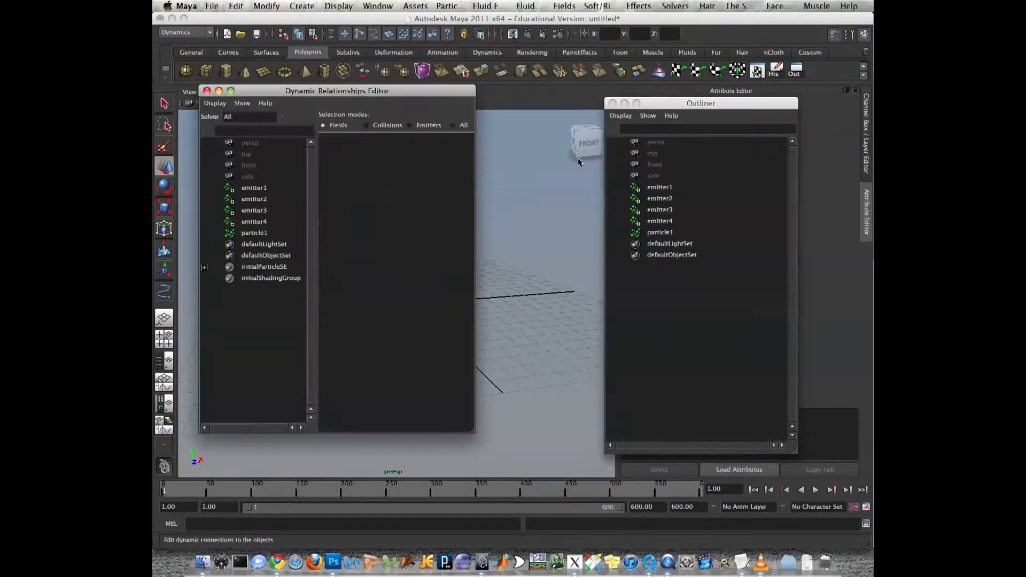
left_click_drag(343, 91, 474, 19)
Step: Connect emitter1, emitter2 and emitter3 to particle1 alongside emitter4 in the Dynamic Relationships Editor, and clear the viewport of the editor window
left_click(381, 160)
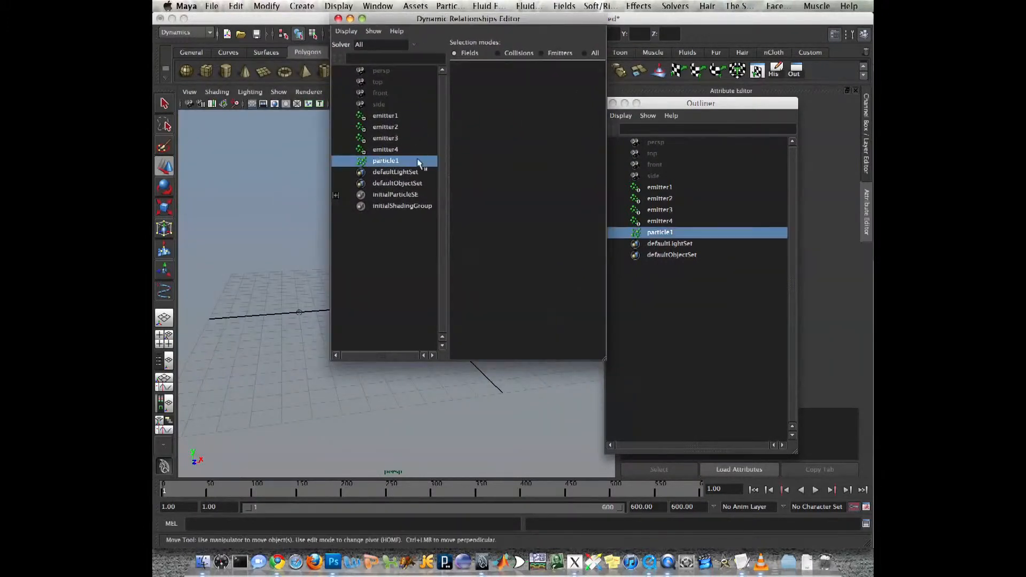
left_click(556, 53)
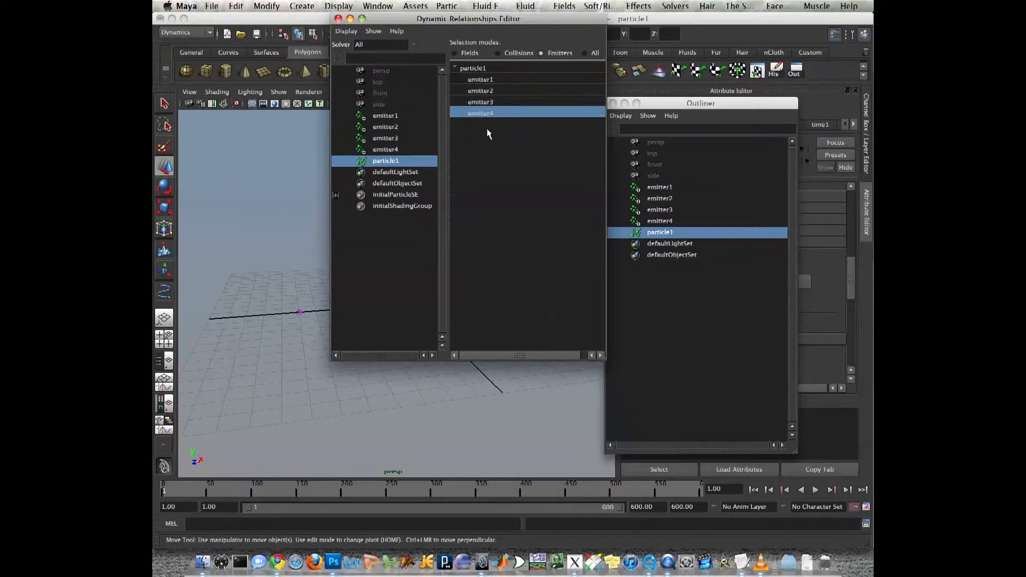
left_click_drag(480, 110, 480, 80)
left_click_drag(479, 19, 766, 38)
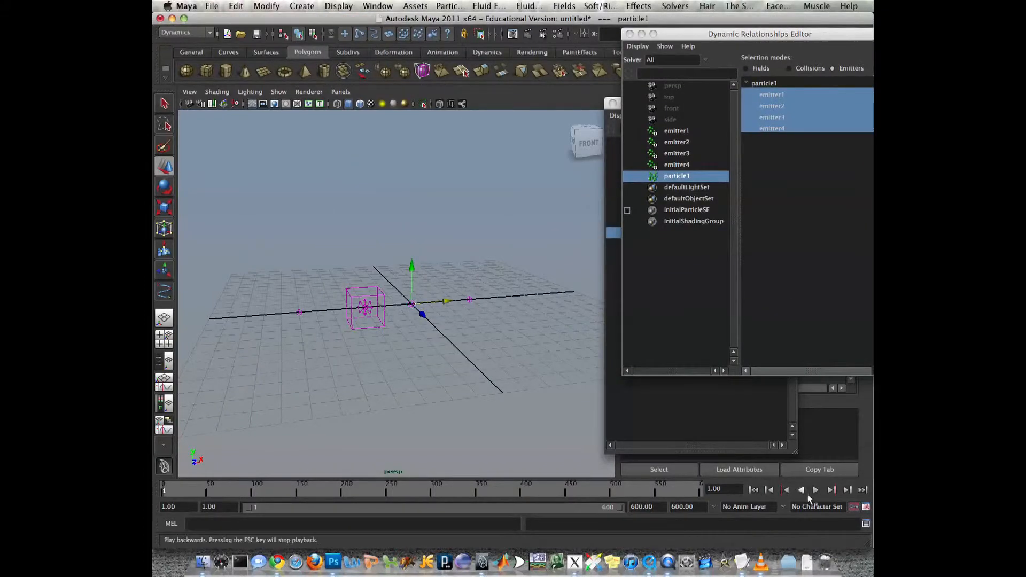
Step: Play the simulation from the first frame to check all four emitters emitting spheres, rewinding and replaying it
left_click(815, 489)
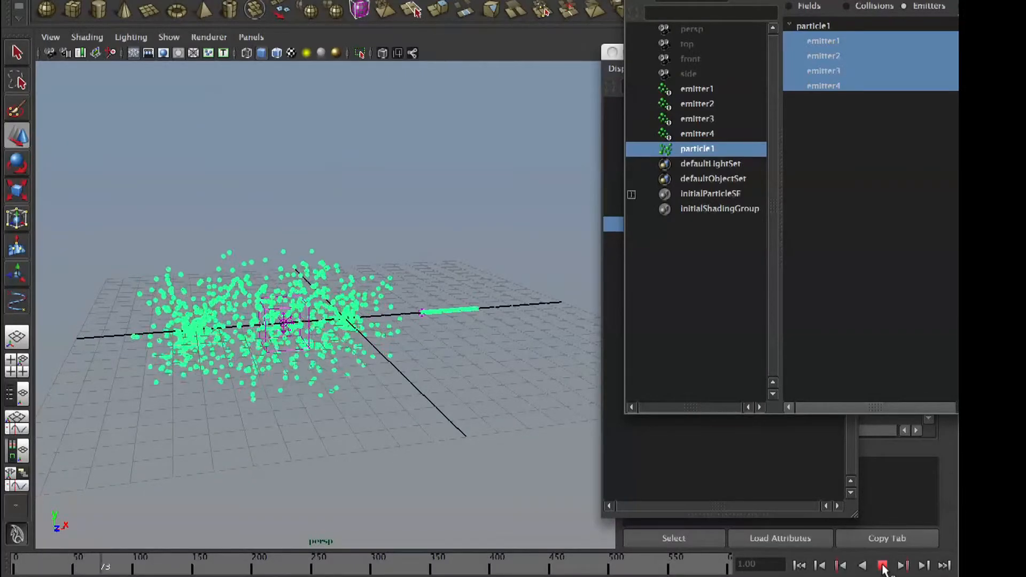
left_click(884, 565)
left_click(458, 391)
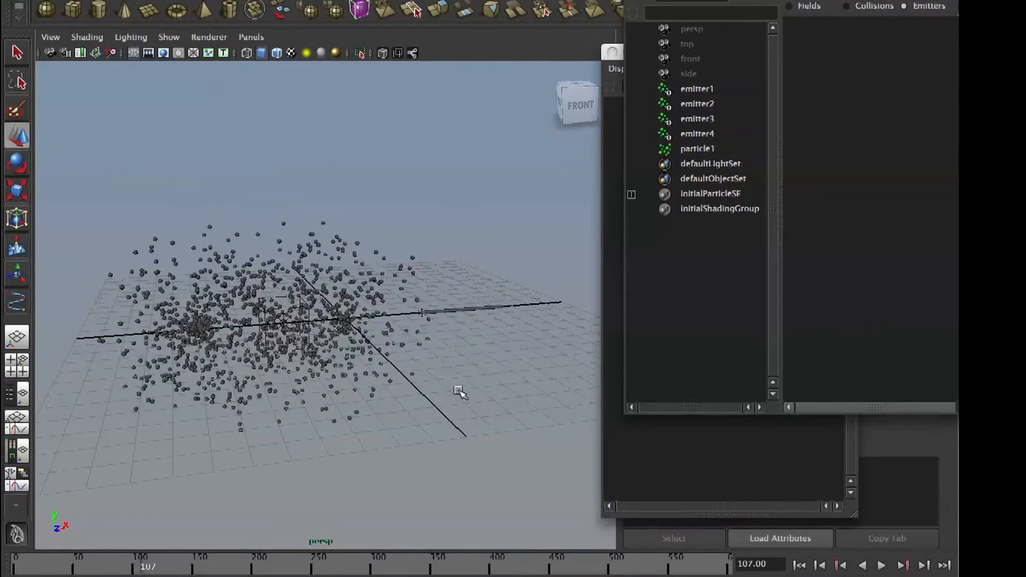
left_click(799, 565)
left_click(881, 565)
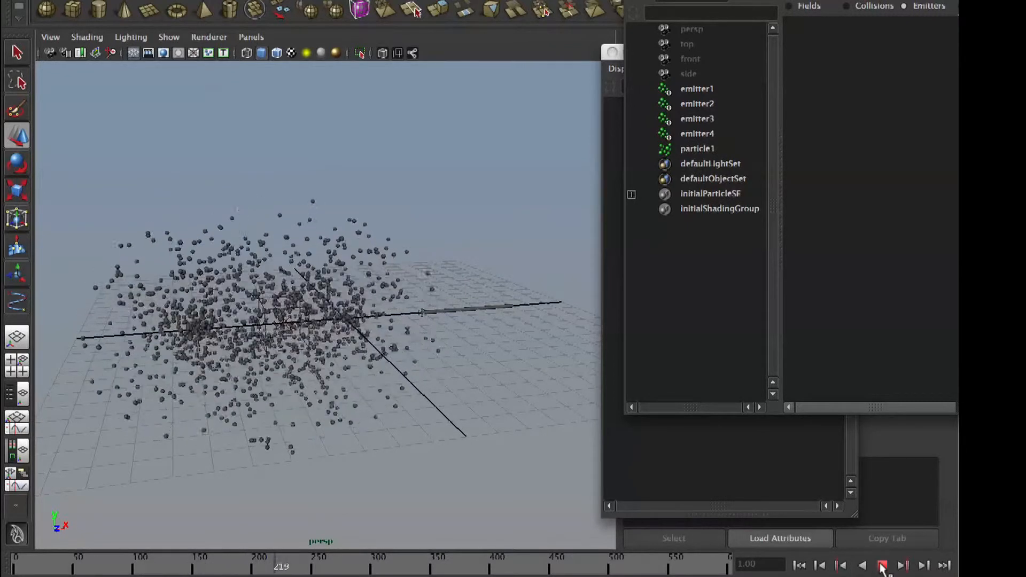
left_click(882, 565)
left_click(799, 565)
left_click(882, 566)
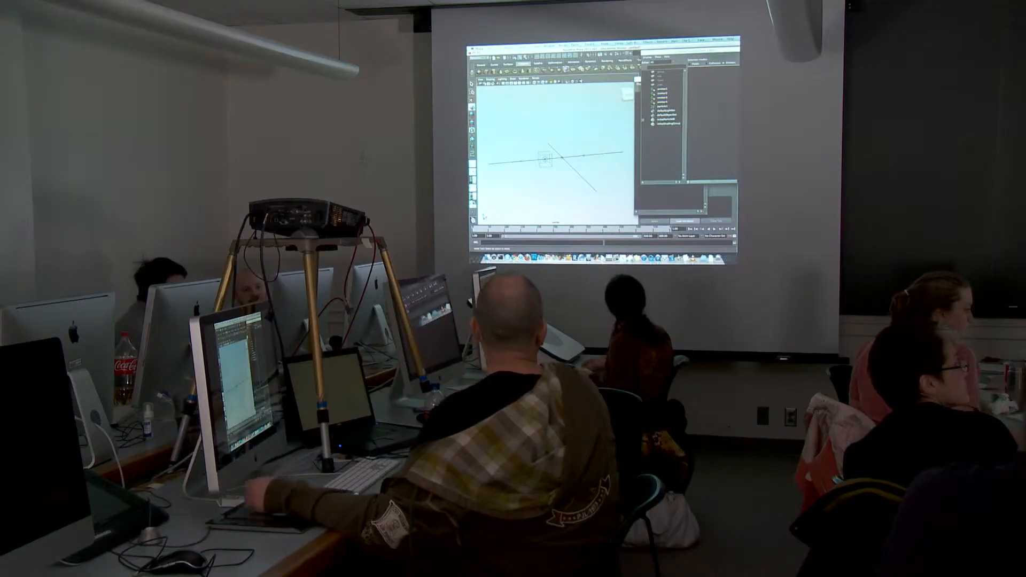
Step: Start opening a scene and browse to the scenes folder of the Dynamics_07_Instancer project
left_click(489, 49)
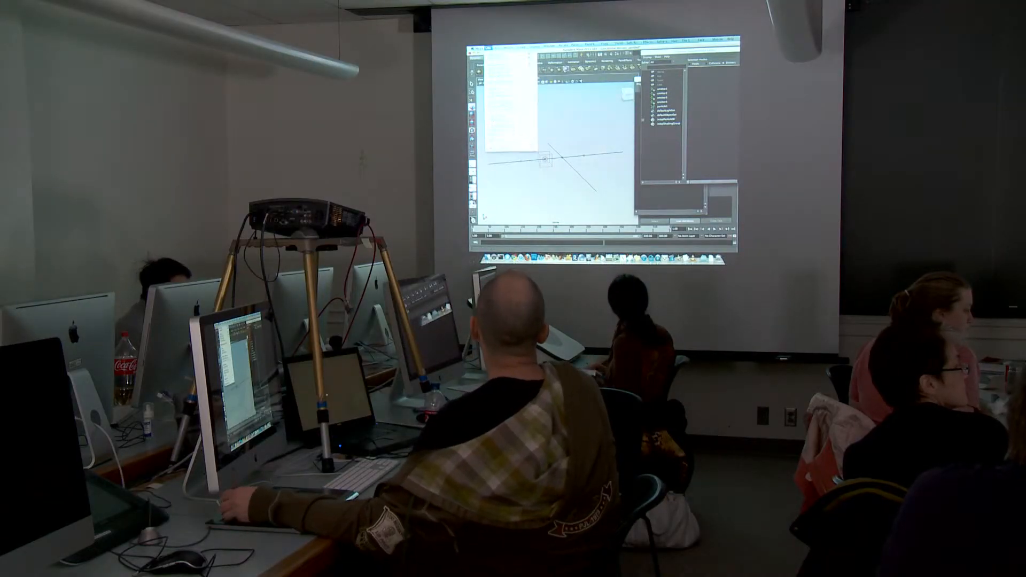
left_click(488, 49)
left_click(488, 49)
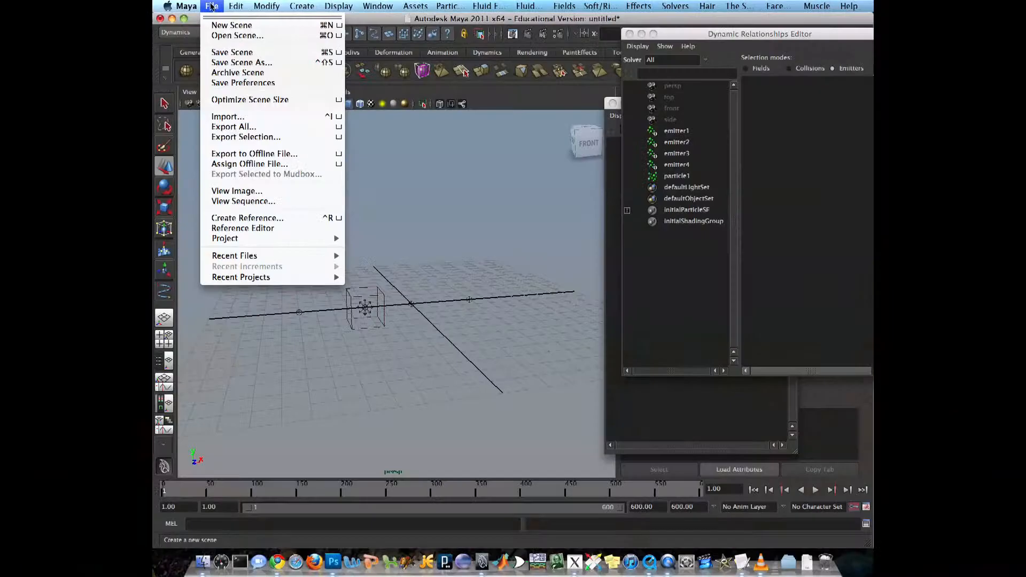
left_click(212, 6)
left_click(212, 6)
left_click(230, 35)
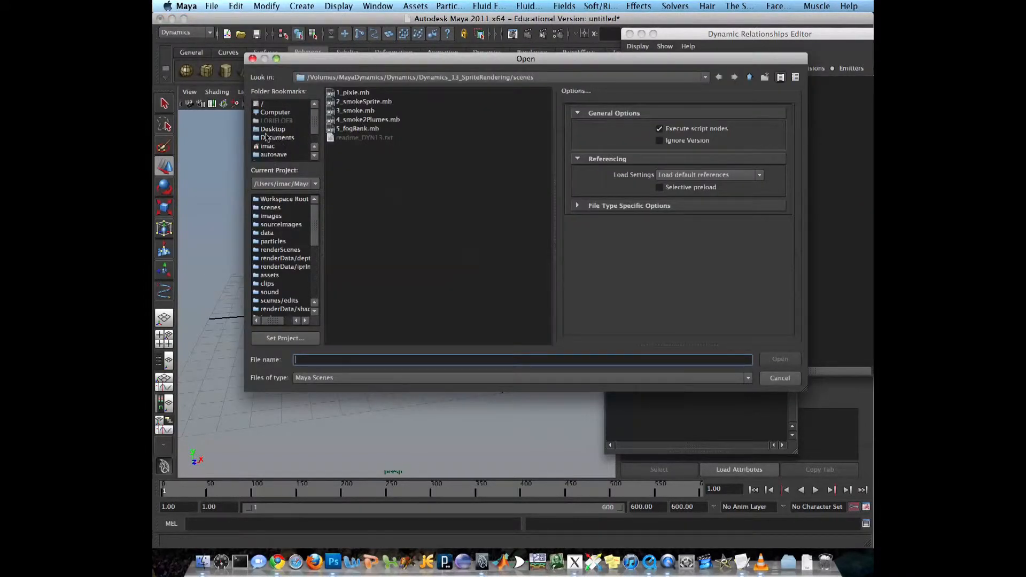
left_click(750, 78)
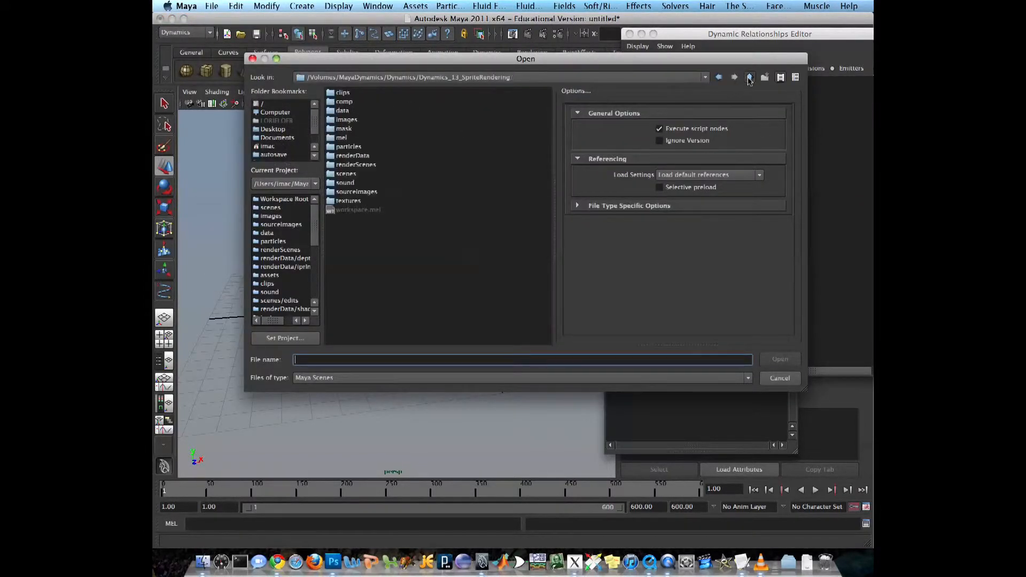
left_click(750, 78)
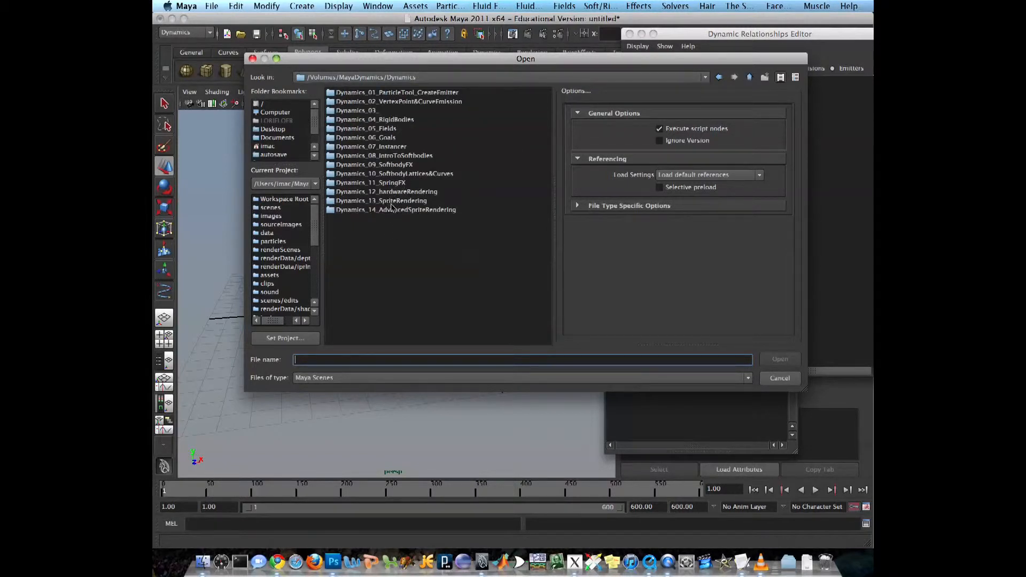
left_click(383, 148)
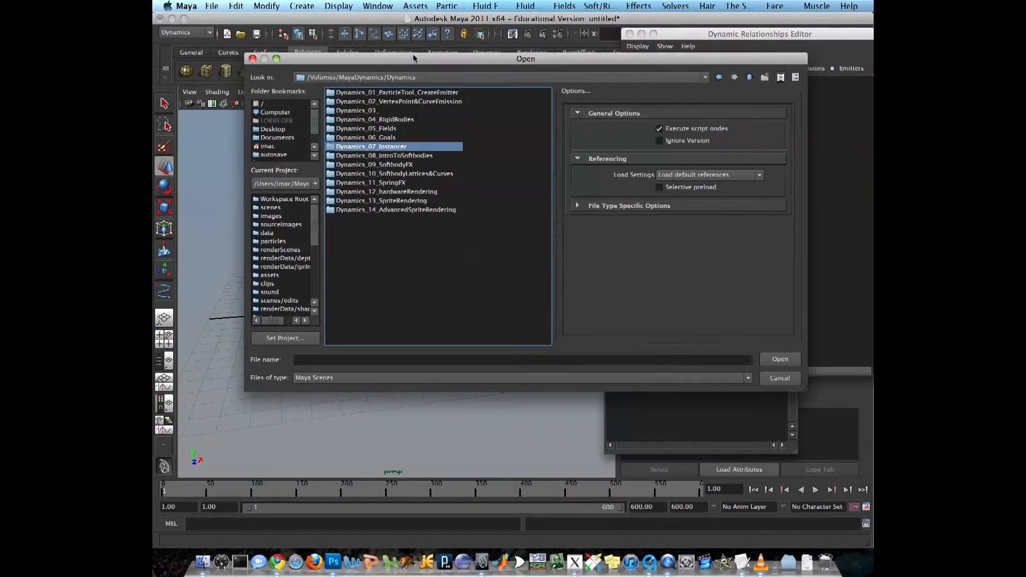
double_click(392, 149)
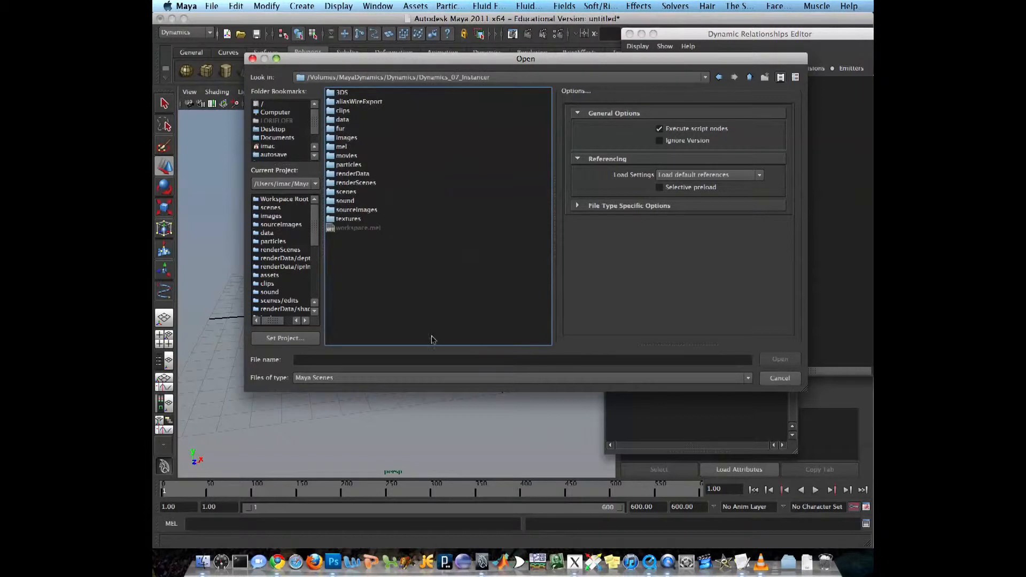
double_click(342, 192)
double_click(339, 192)
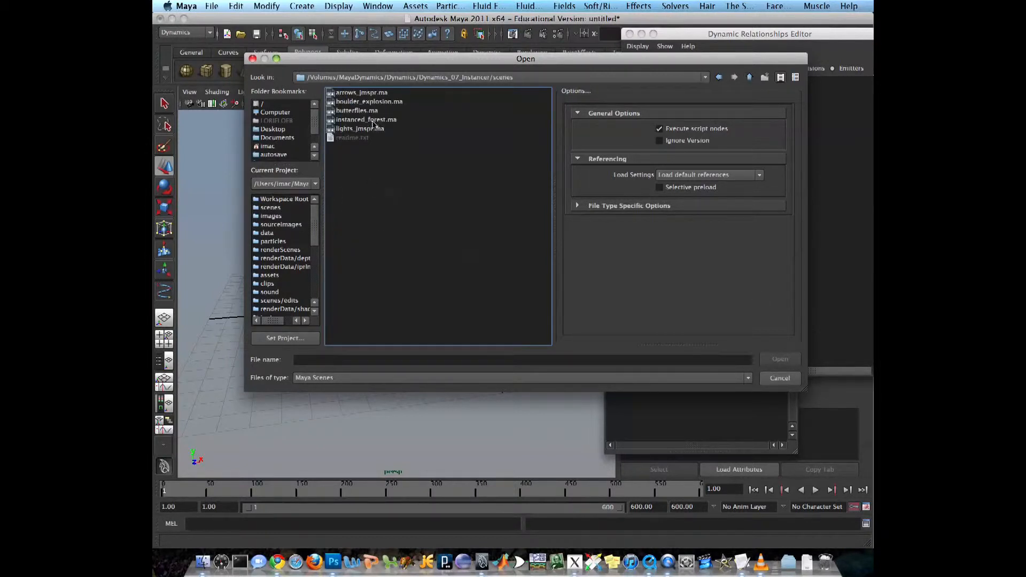
Step: Open the scene arrows_jmspr.ma without saving the changes to the untitled scene
left_click_drag(377, 58, 431, 111)
left_click(431, 146)
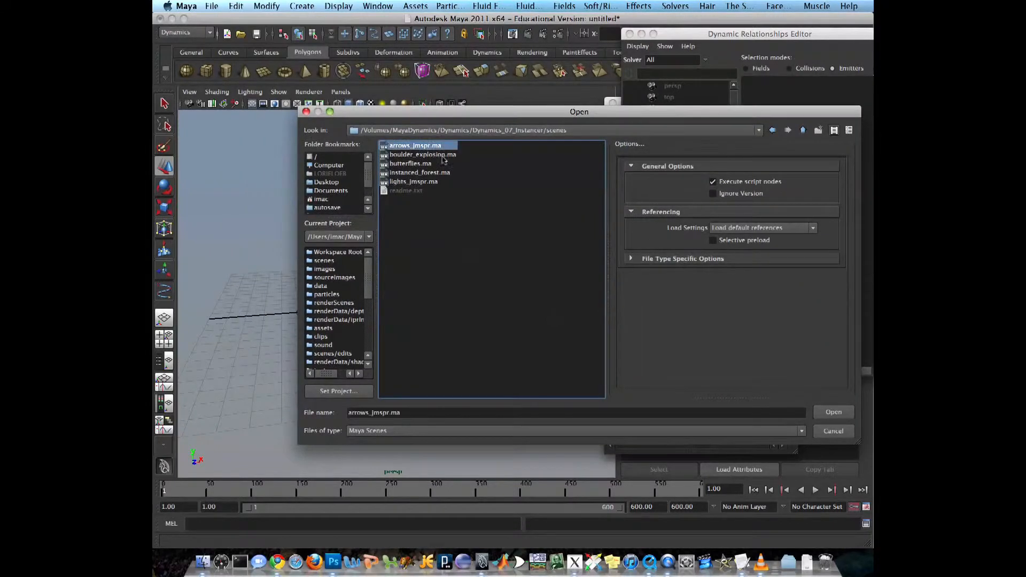
left_click(825, 412)
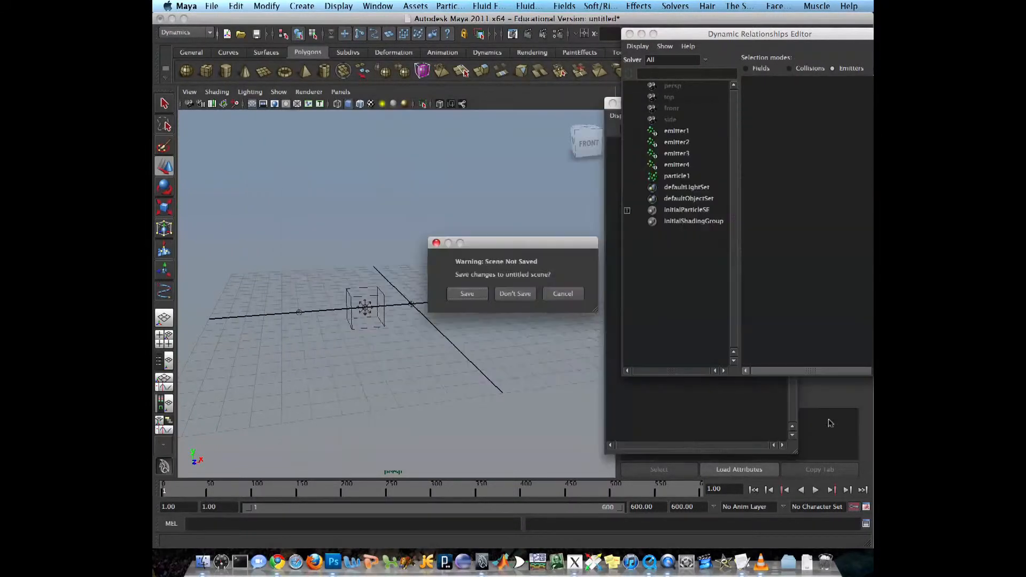
left_click(515, 294)
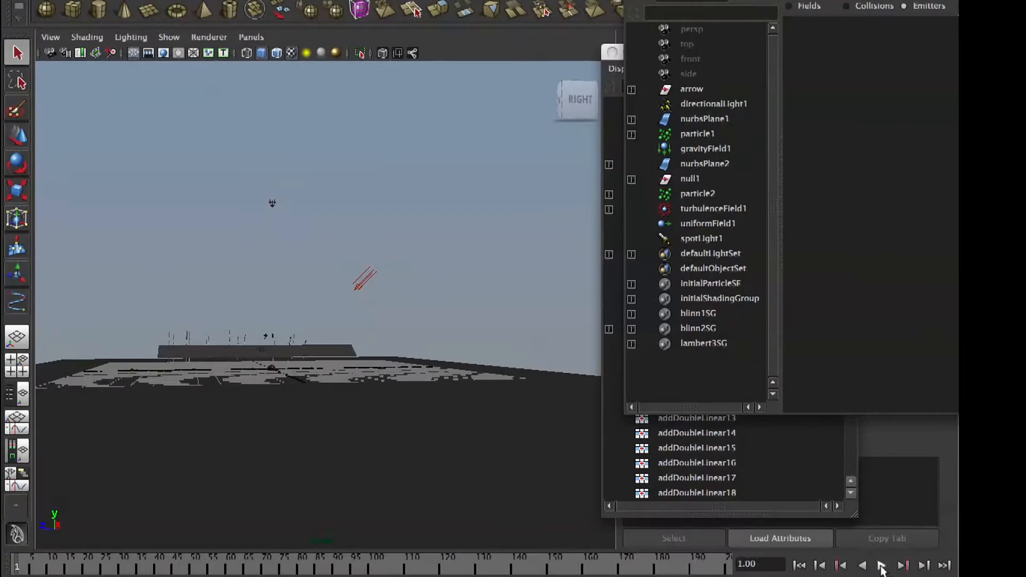
Step: Play the arrows simulation to frame 160 and inspect the arrows and their particle trails from a wider angle
left_click(882, 566)
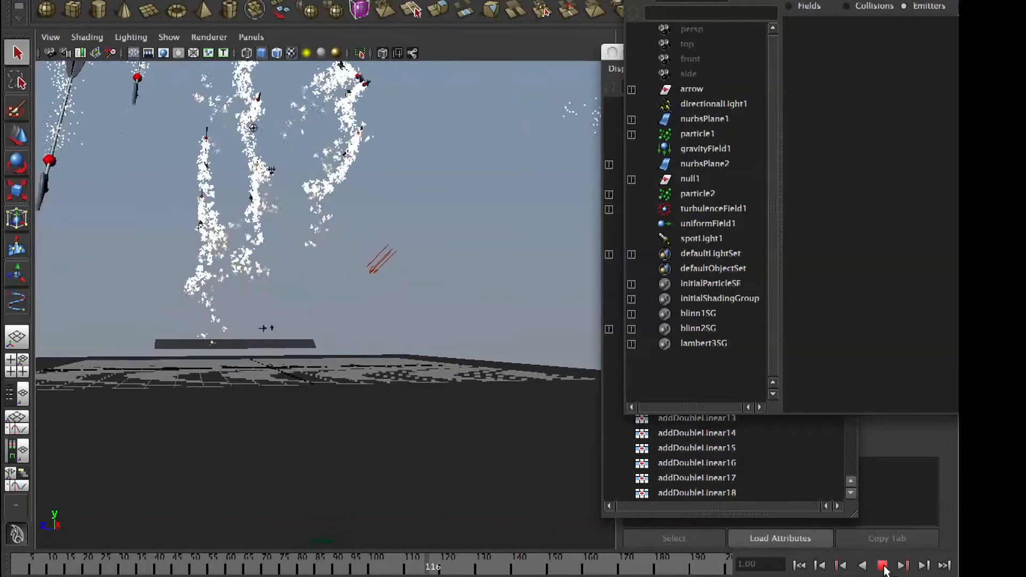
left_click(881, 565)
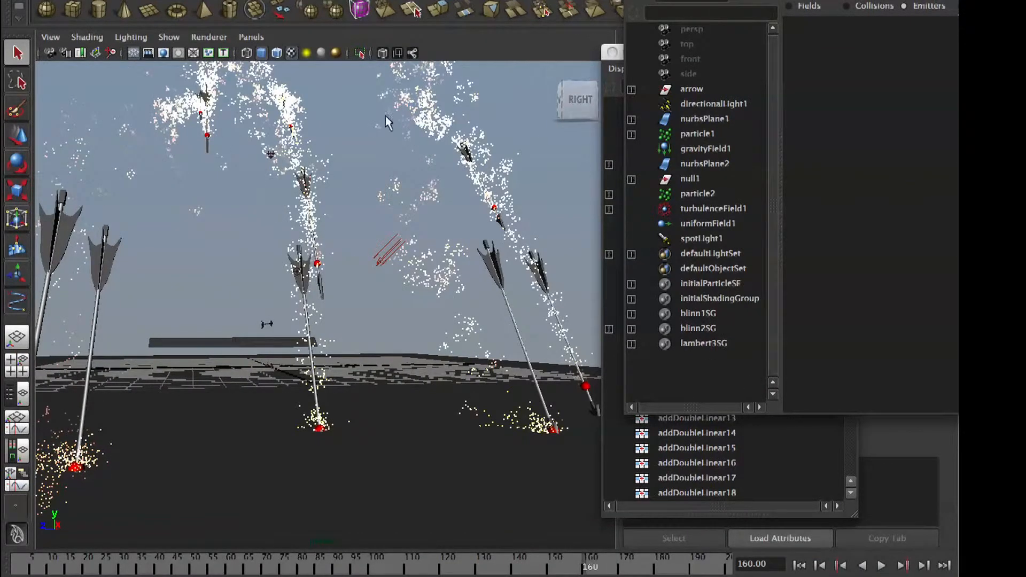
left_click_drag(347, 254, 412, 266, "alt")
right_click_drag(412, 266, 339, 190, "alt")
left_click_drag(339, 190, 347, 296, "alt")
left_click(463, 323)
left_click_drag(473, 278, 528, 253, "alt")
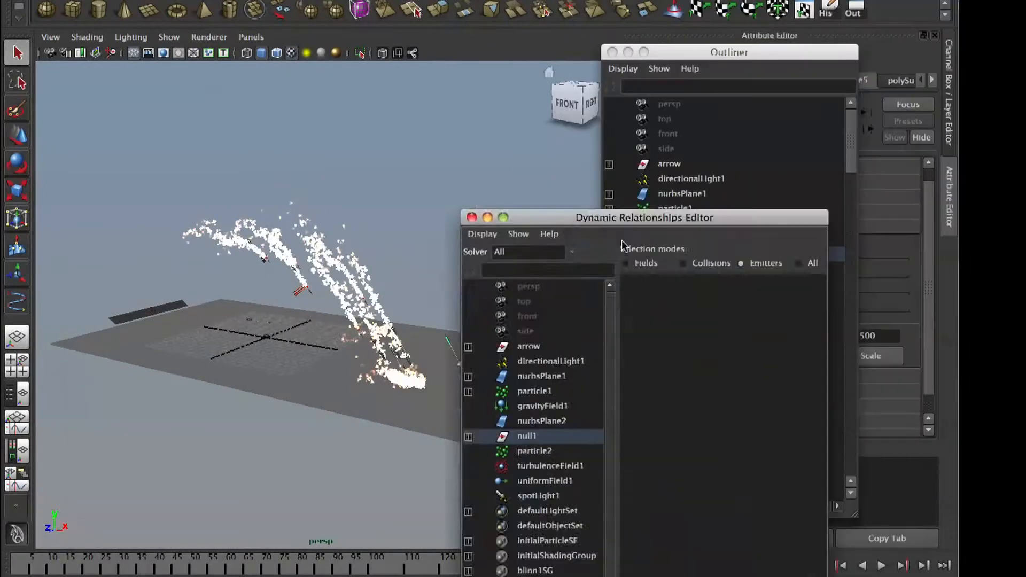
Step: Compare which emitters are connected to particle2 and particle1 in the Dynamic Relationships Editor
left_click(687, 268)
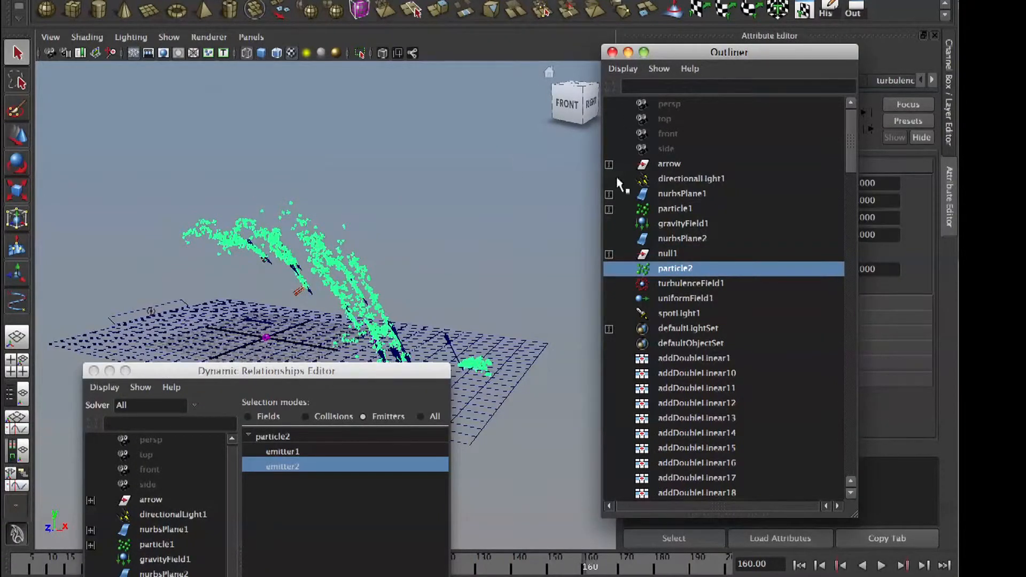
left_click(680, 210)
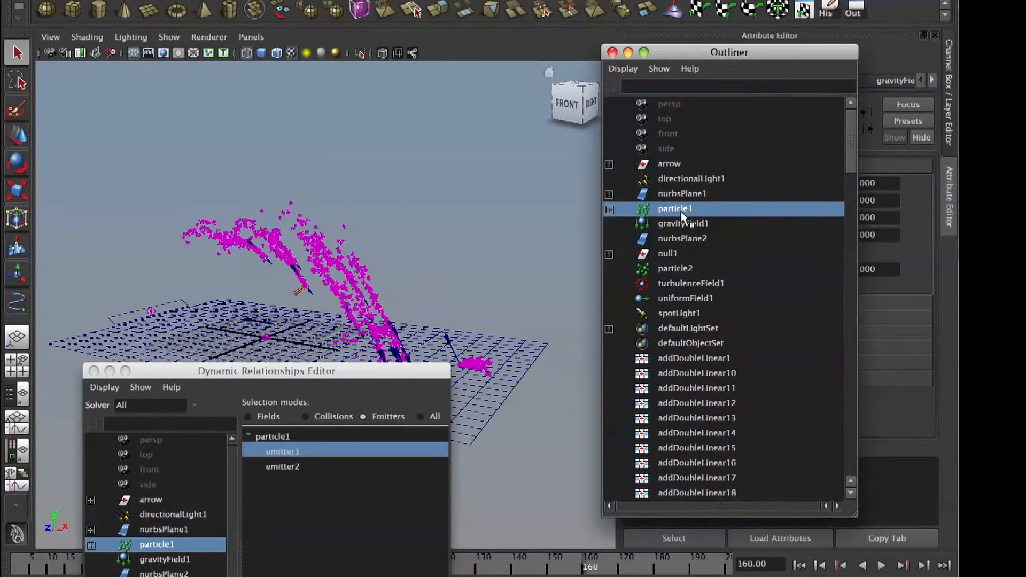
left_click(680, 268)
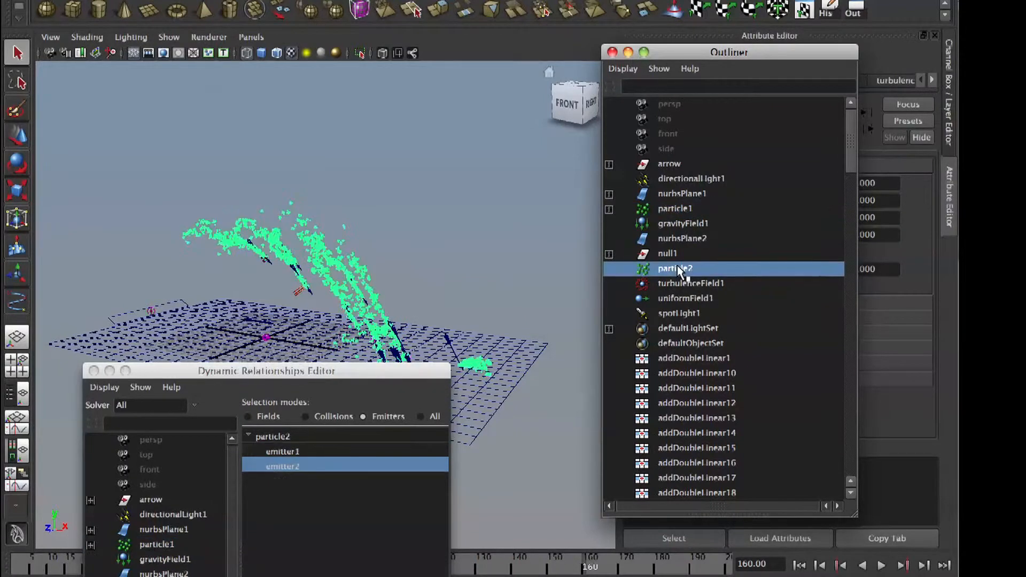
left_click(677, 208)
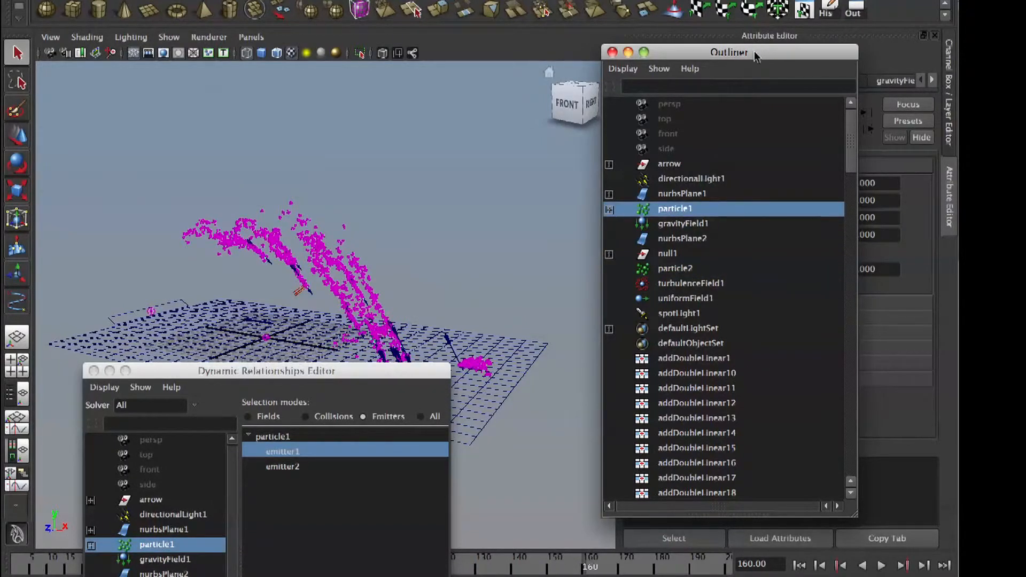
Step: Examine particleShape1's render, instancer and per-particle attributes, and the per-particle attributes of particleShape2
left_click_drag(757, 56, 505, 0)
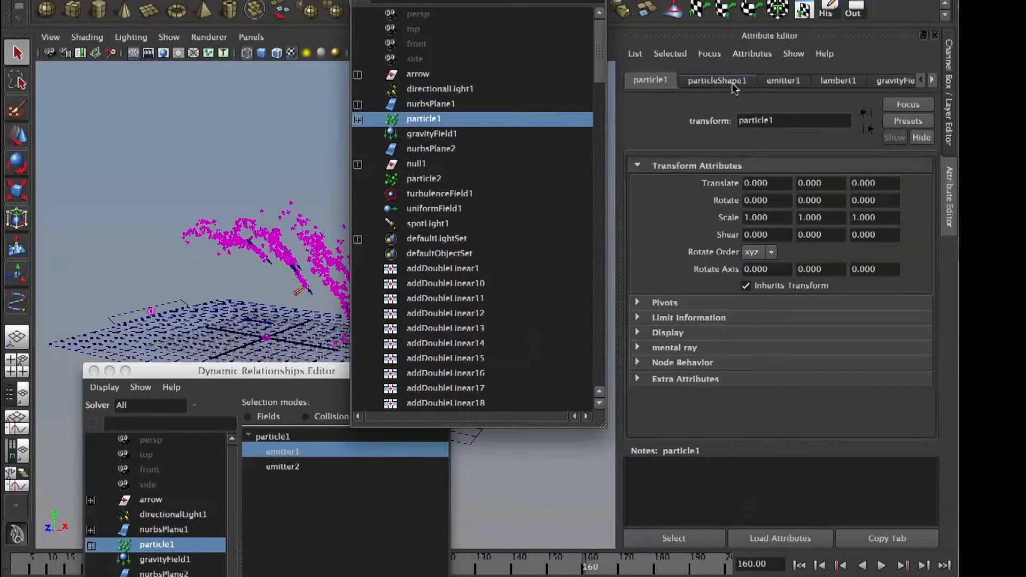
left_click(716, 80)
mouse_move(931, 264)
left_mouse_down()
mouse_move(925, 377)
mouse_move(934, 278)
left_mouse_up()
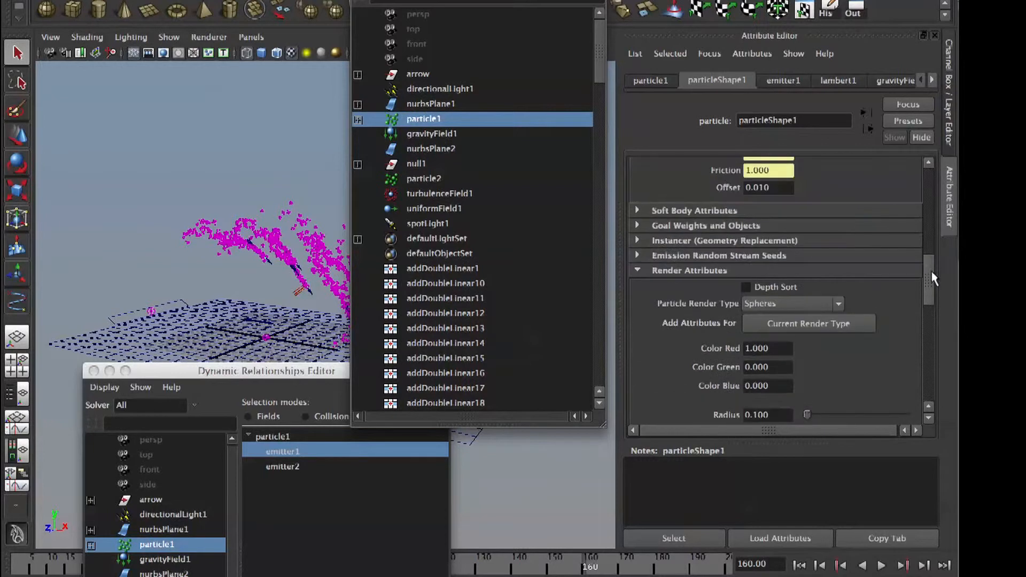
left_click(695, 242)
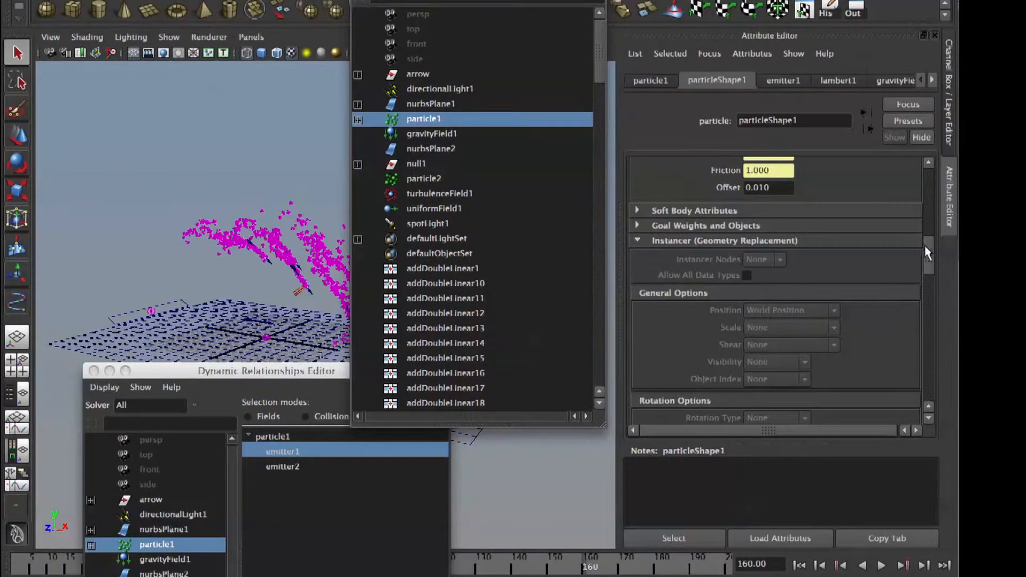
left_click_drag(928, 255, 920, 369)
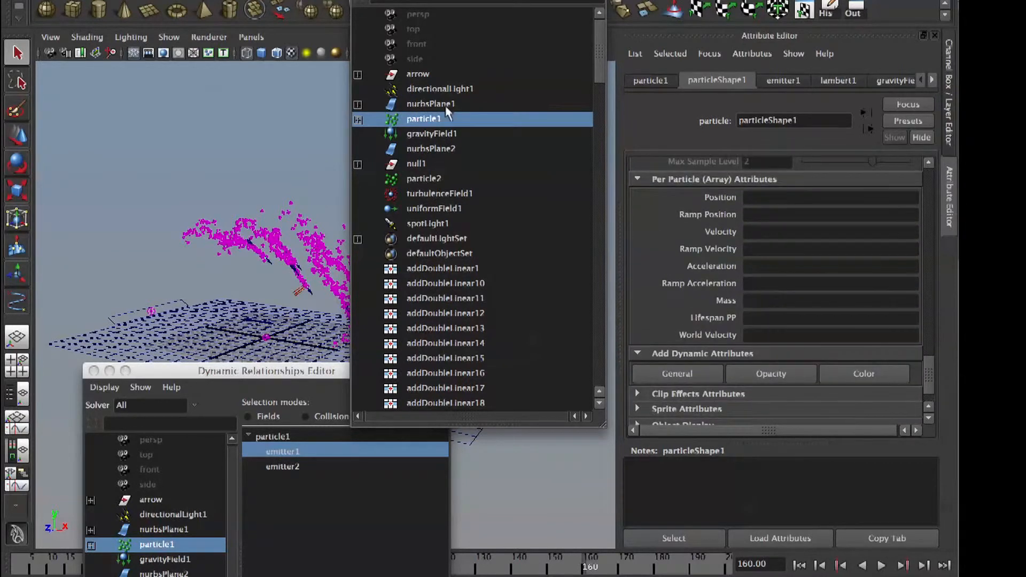
left_click(428, 179)
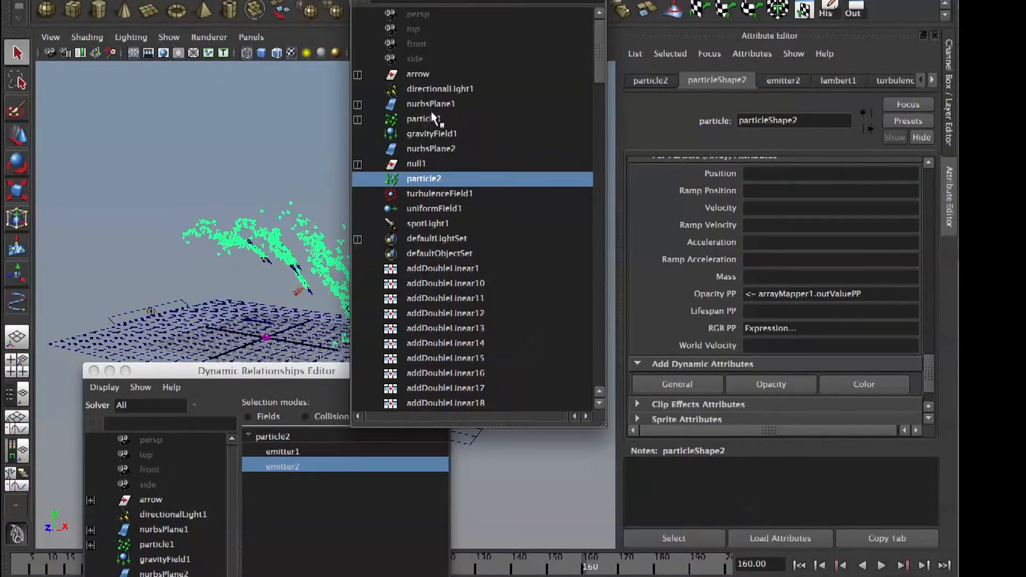
Step: Start a new scene without saving the arrows scene and close the Outliner window
left_click(217, 159)
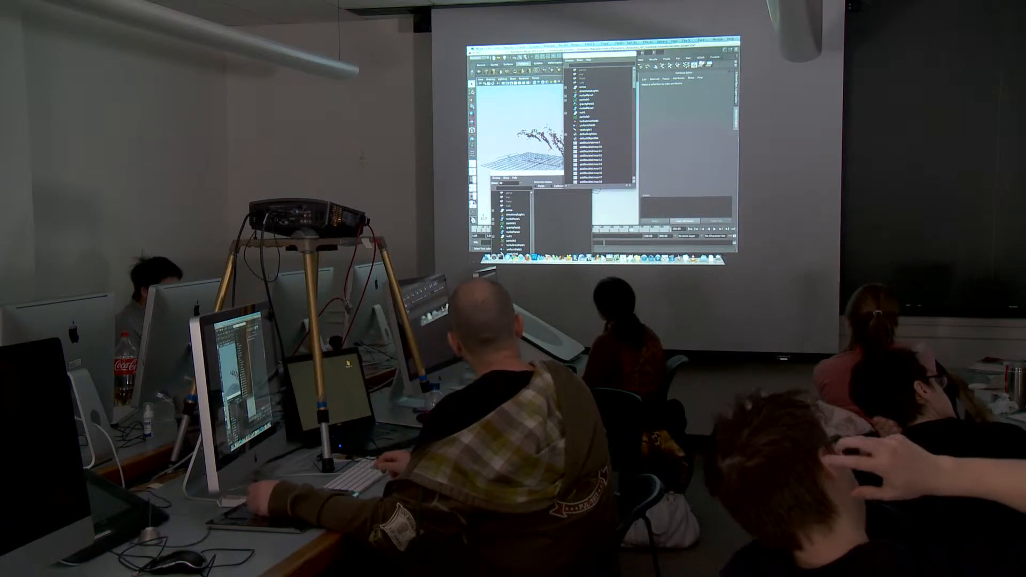
key("super+n")
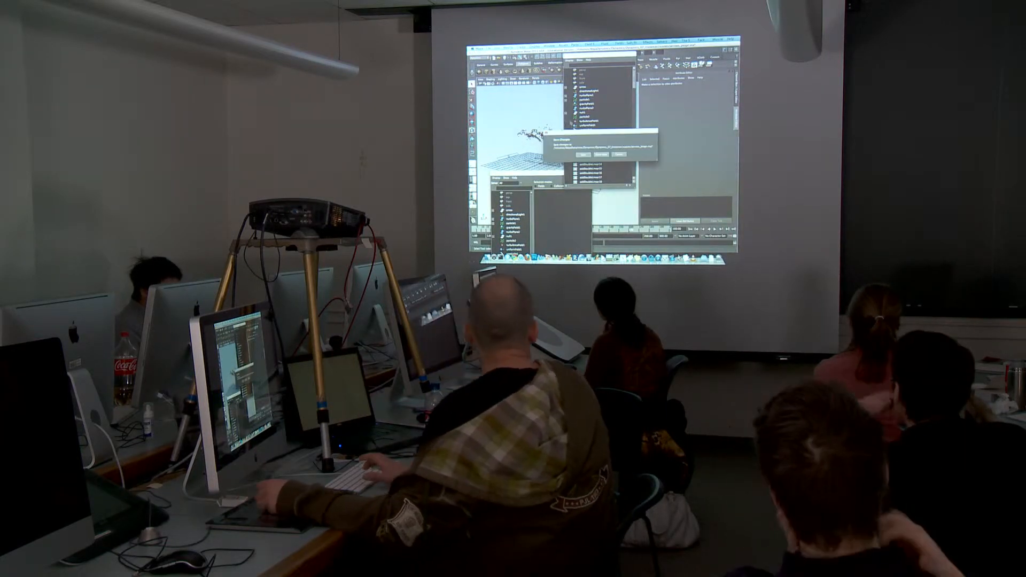
left_click(602, 154)
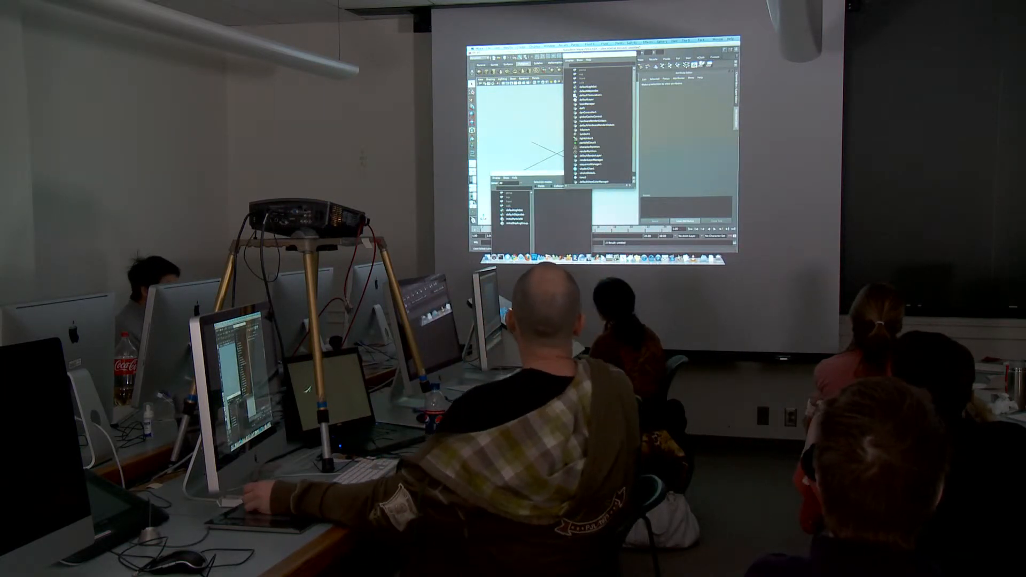
left_click_drag(583, 54, 607, 137)
left_click(590, 137)
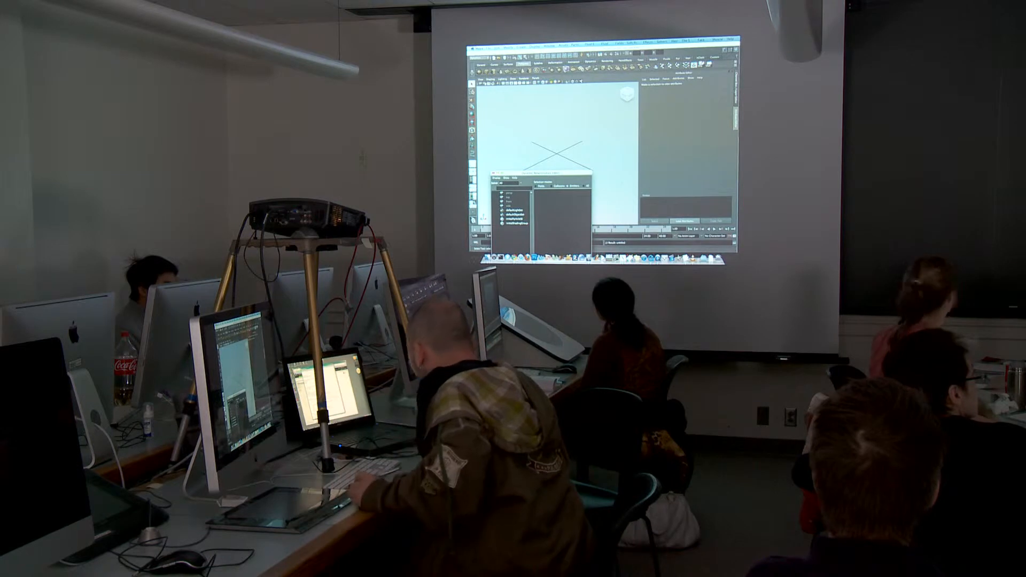
Step: Create an omni particle emitter at the origin of the new scene
mouse_move(470, 262)
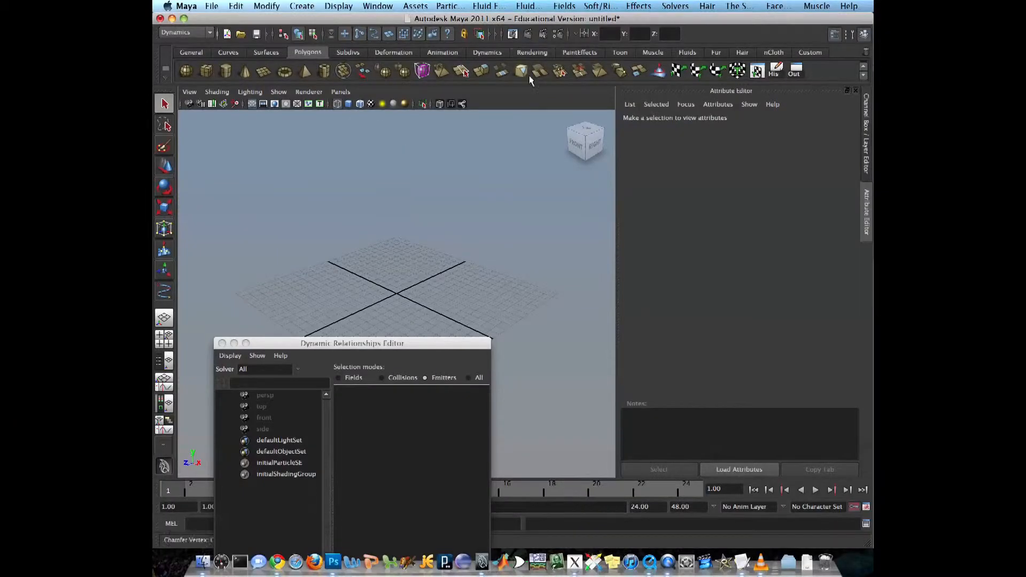
left_click(446, 6)
left_click(465, 43)
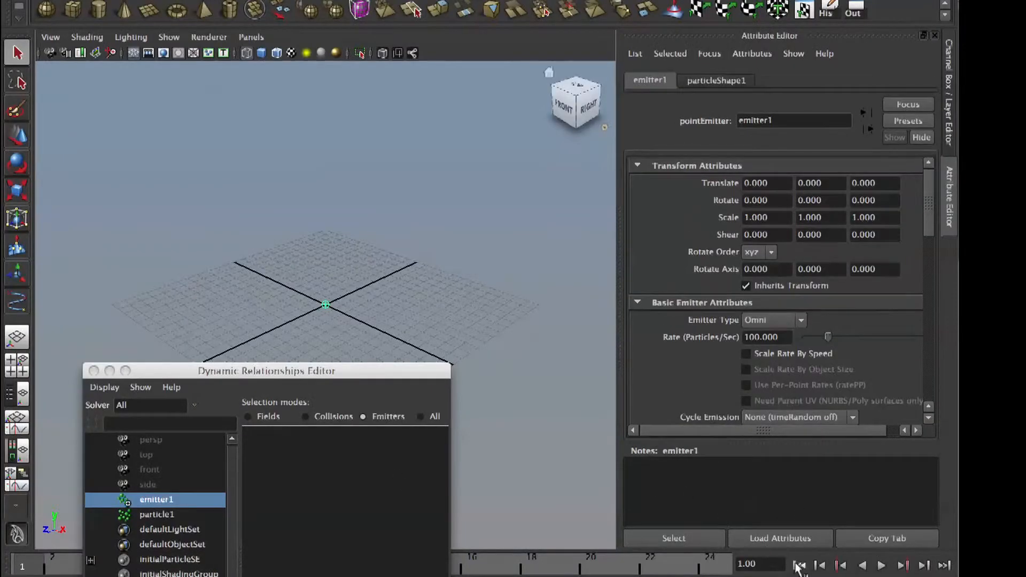
Step: Extend the playback range to 600 frames and play the emission from the first frame
left_click(881, 565)
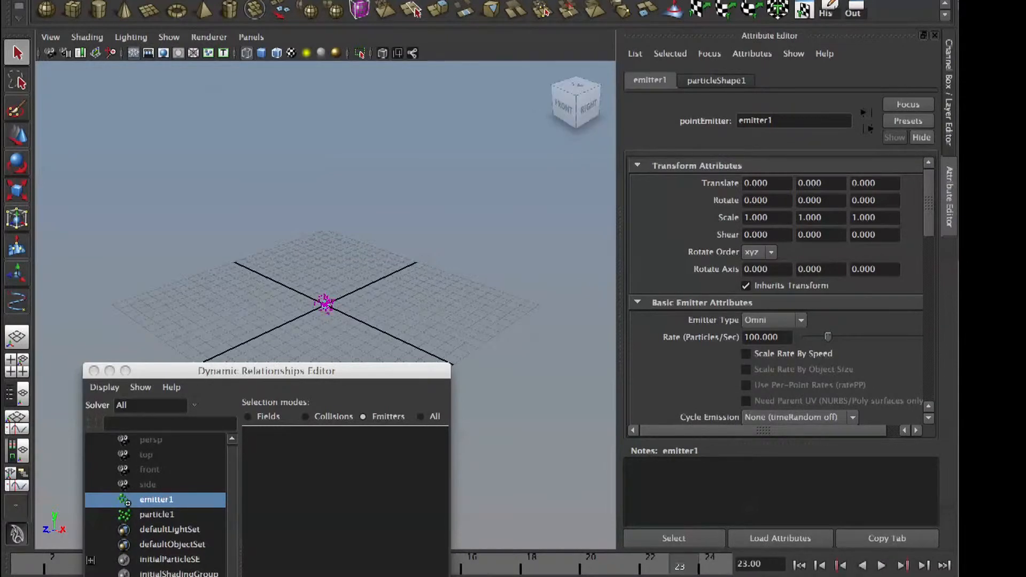
key("Return")
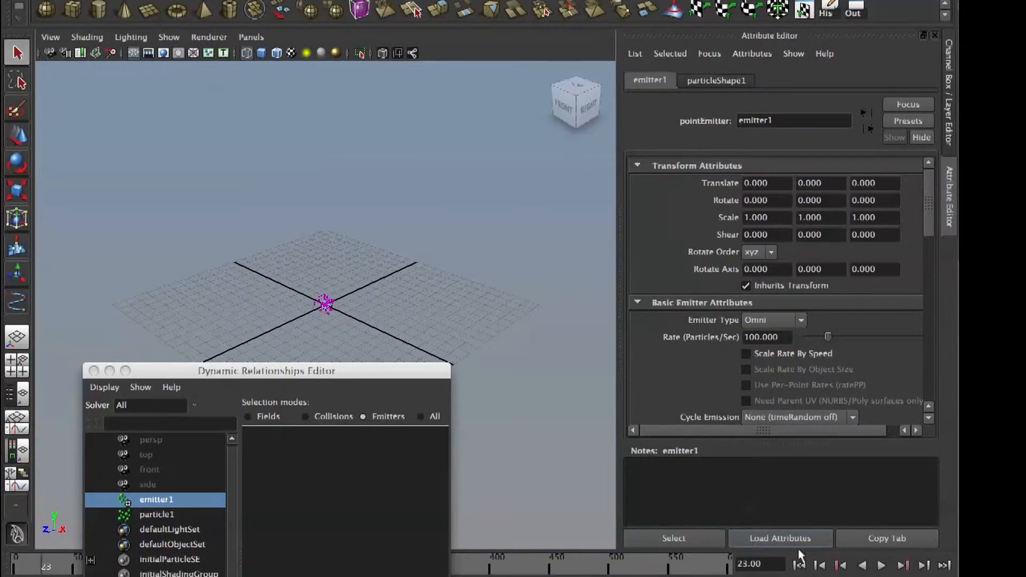
left_click(882, 565)
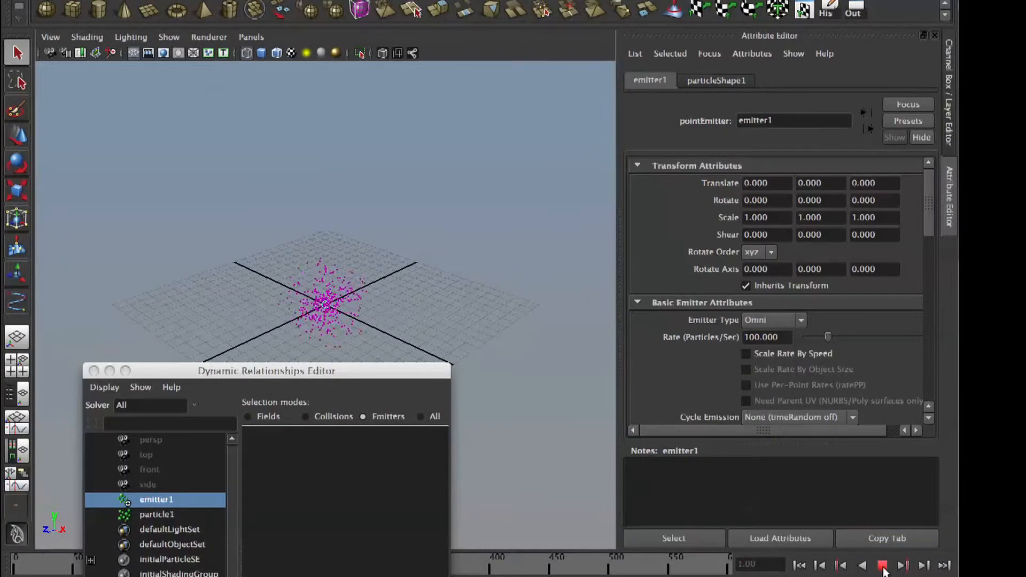
left_click(882, 566)
Step: Change emitter1's emitter type to Directional and replay the simulation from the start
left_click_drag(926, 213, 930, 283)
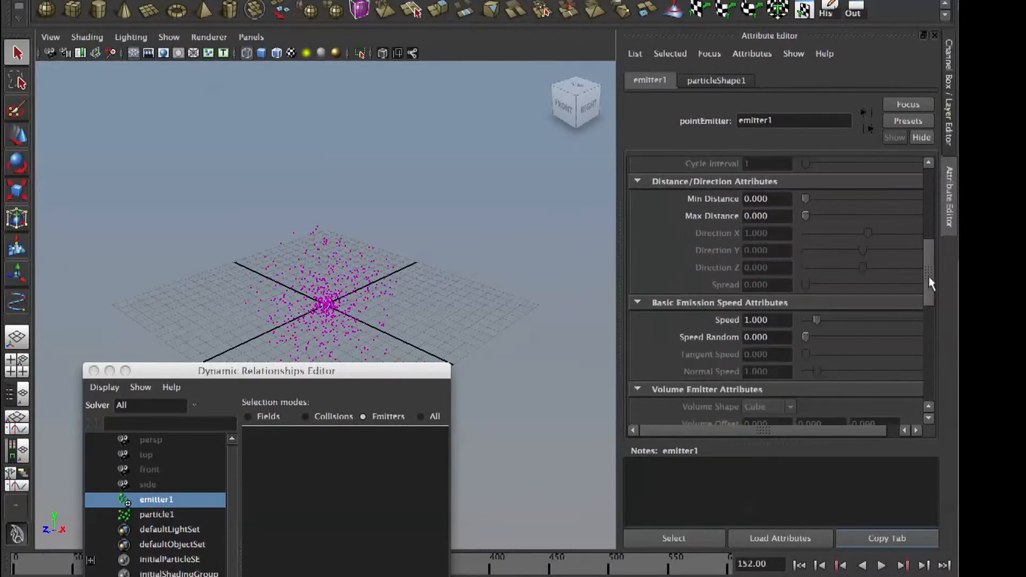
left_click_drag(925, 270, 926, 196)
left_click(801, 308)
left_click(788, 322)
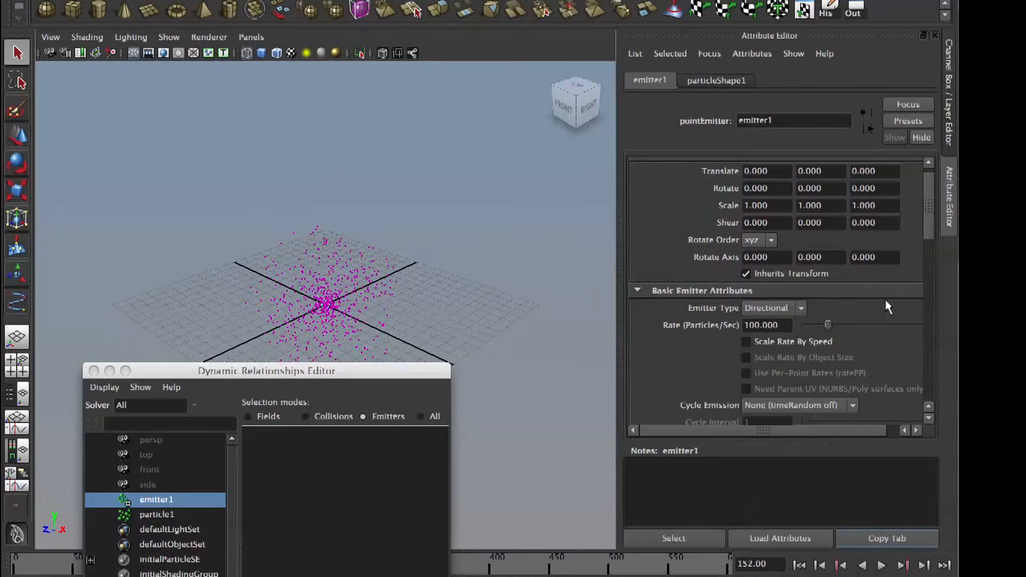
left_click(816, 566)
left_click(881, 566)
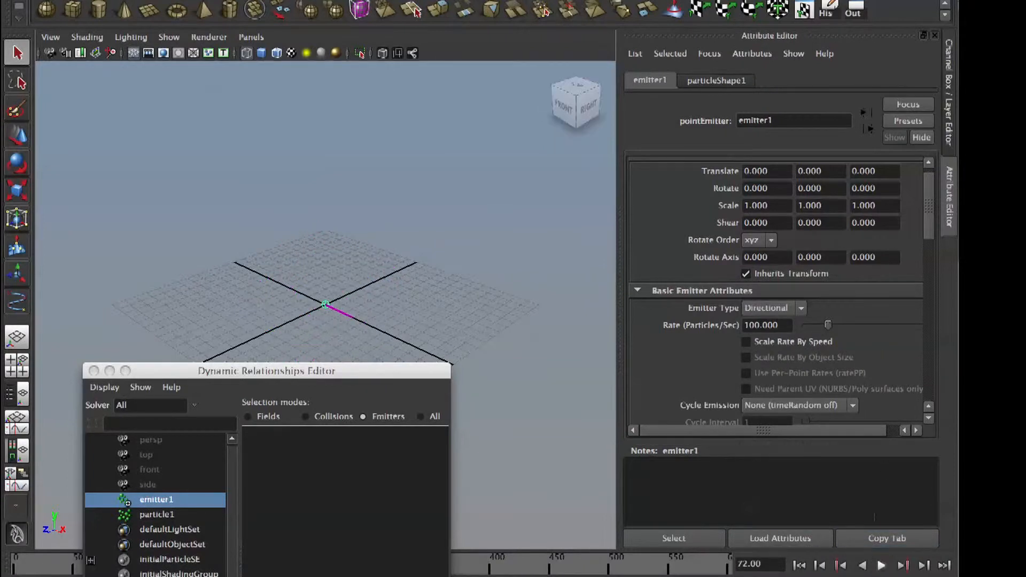
Step: Set emitter1's direction to X 0, Y 1, Z 0 with a spread of about 0.151, and replay the simulation
left_click_drag(928, 213, 931, 264)
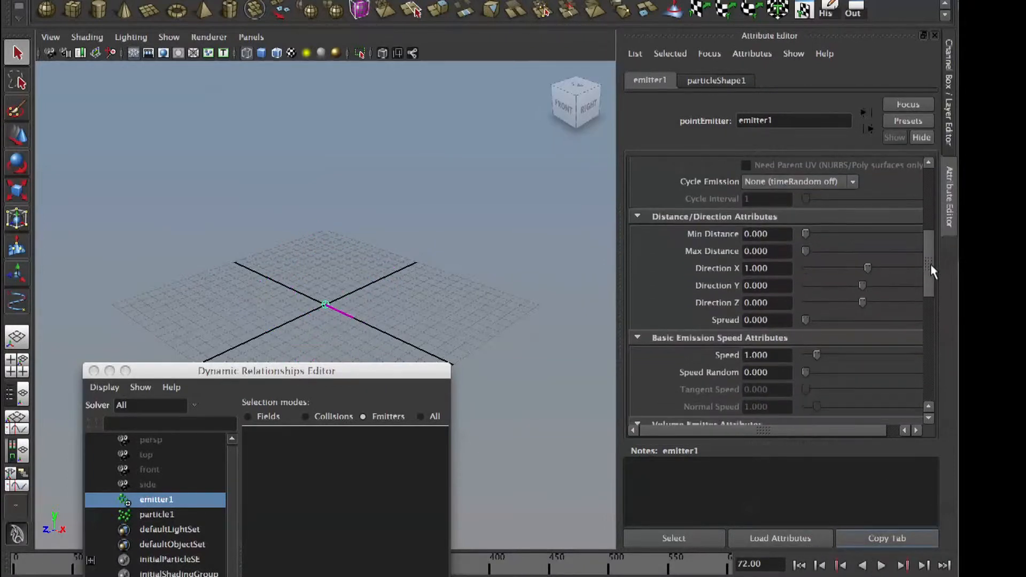
left_click(777, 286)
left_click(819, 321)
left_click(800, 565)
left_click(882, 565)
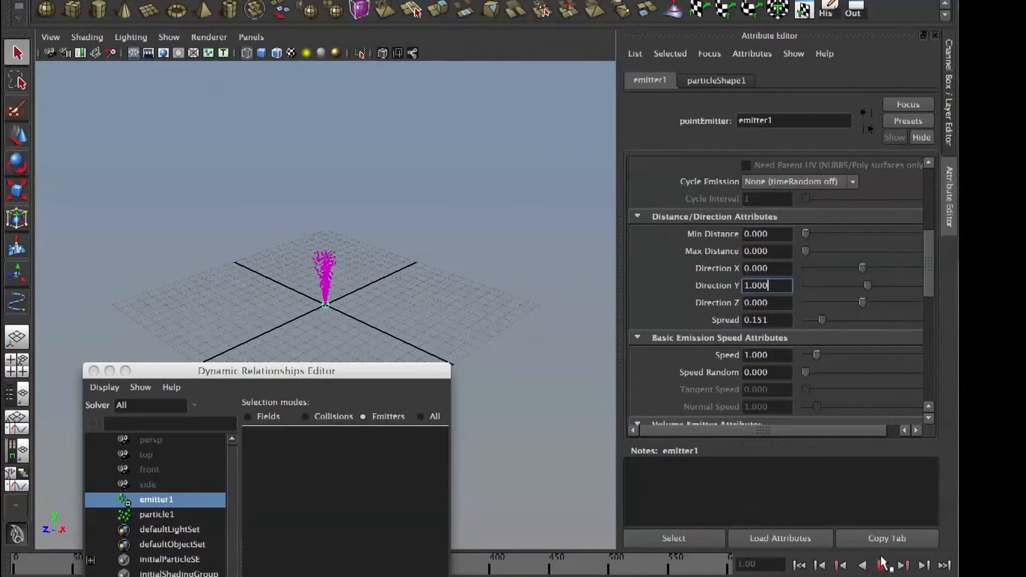
Step: Set emitter1's emission speed to 2 and replay the simulation from the start
left_click(778, 357)
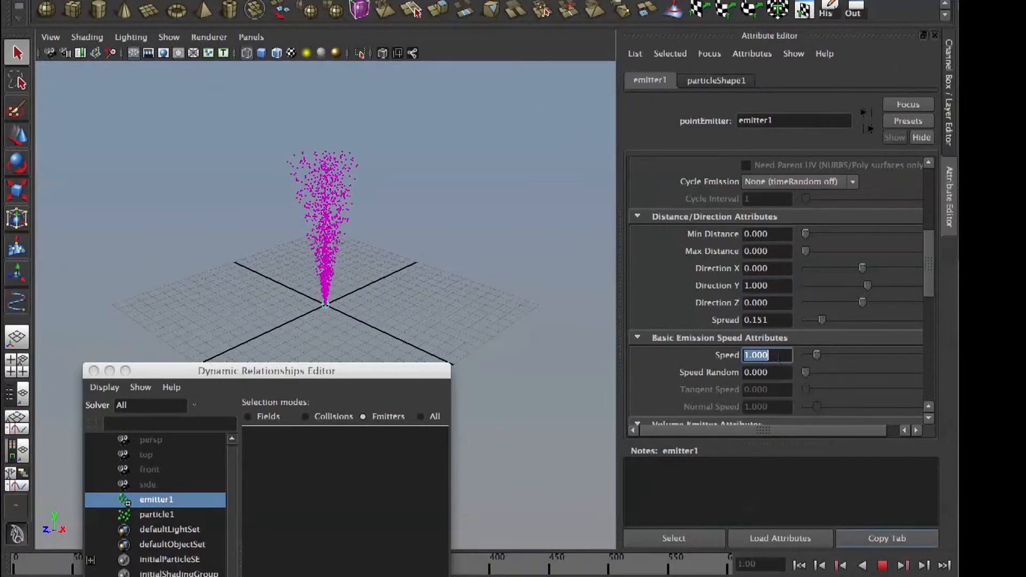
type("2")
key("Return")
left_click(801, 567)
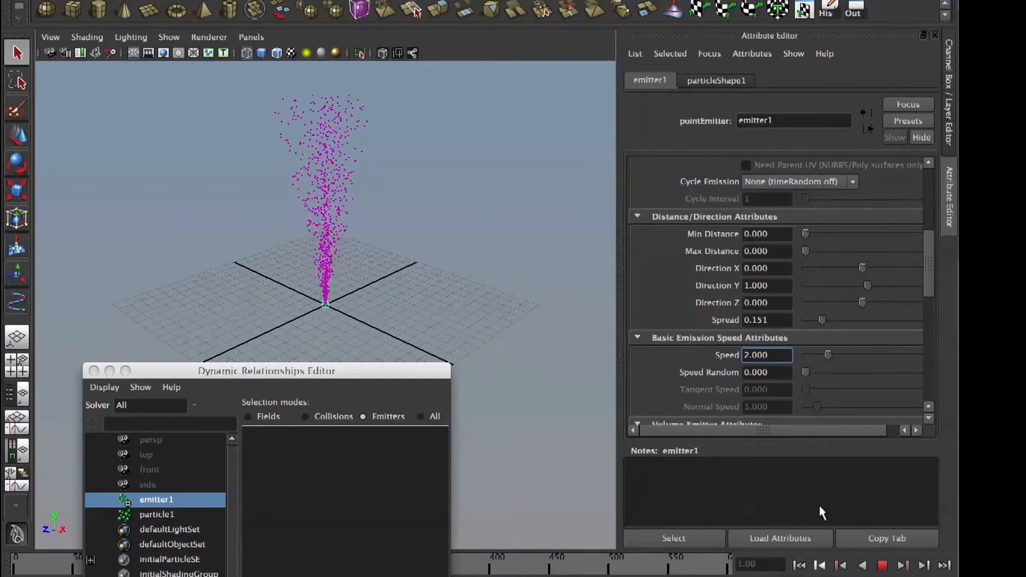
left_click(882, 565)
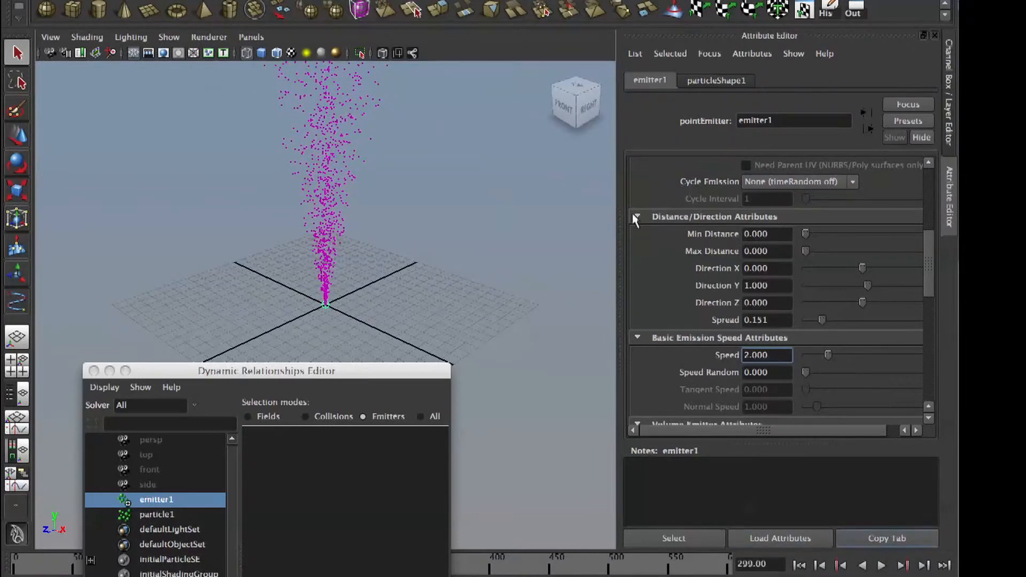
Step: Select particle1 and create an air field for it with magnitude 5, attenuation 1, direction Y 1 and speed 0.5
left_click_drag(470, 369, 870, 371)
left_click_drag(309, 367, 341, 374, "alt")
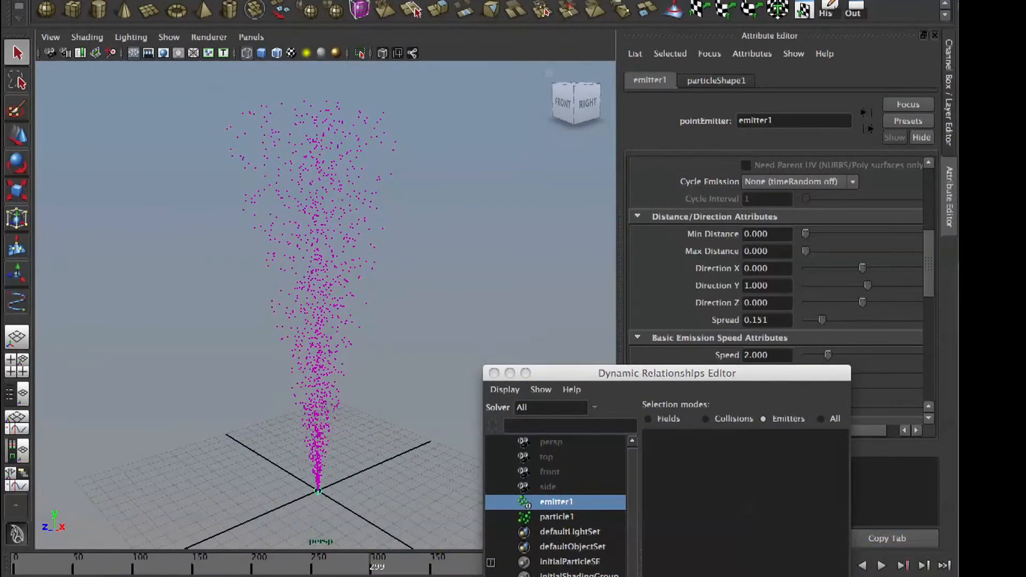
left_click(545, 0)
left_click(412, 267)
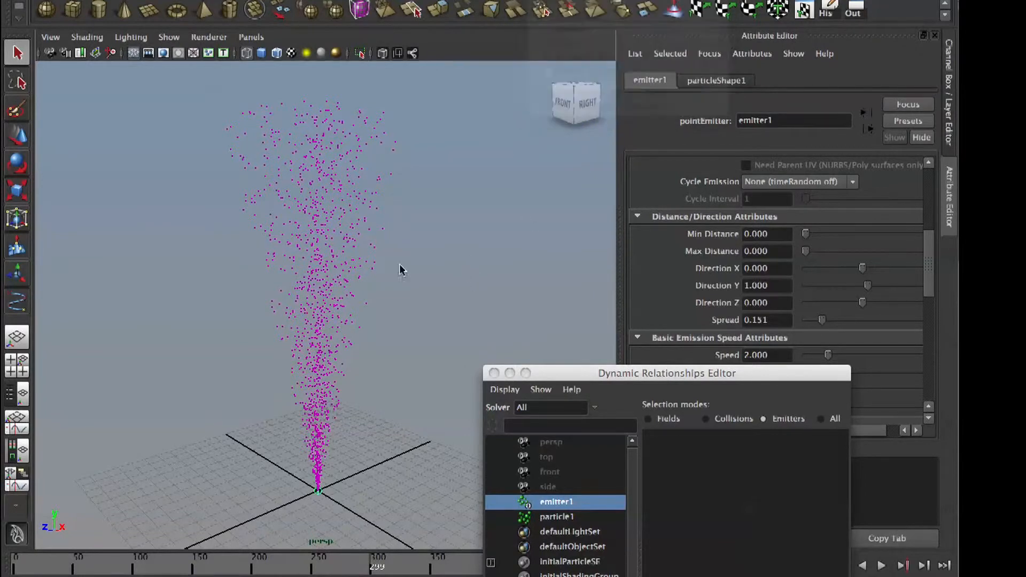
left_click(373, 263)
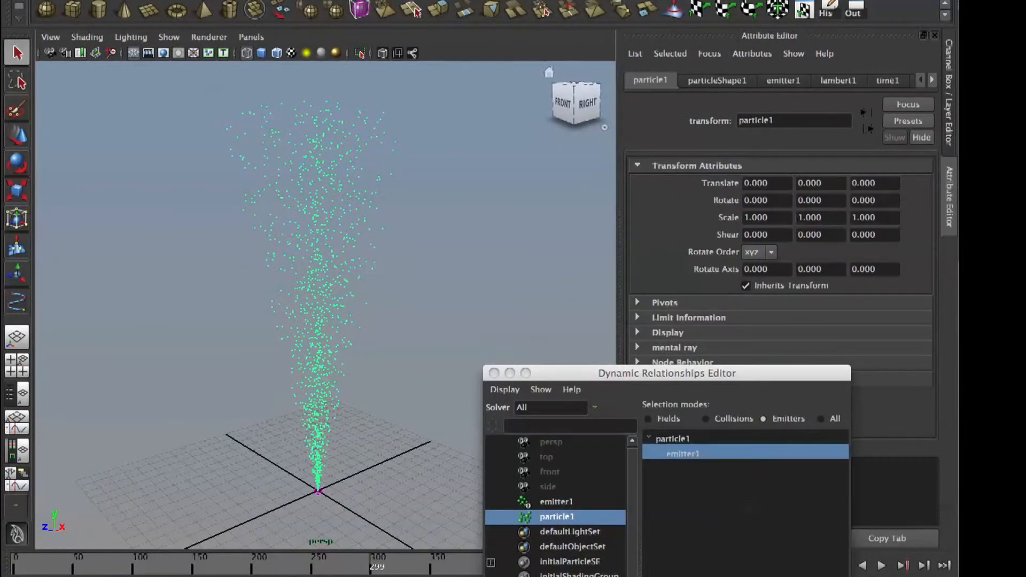
left_click_drag(751, 374, 537, 459)
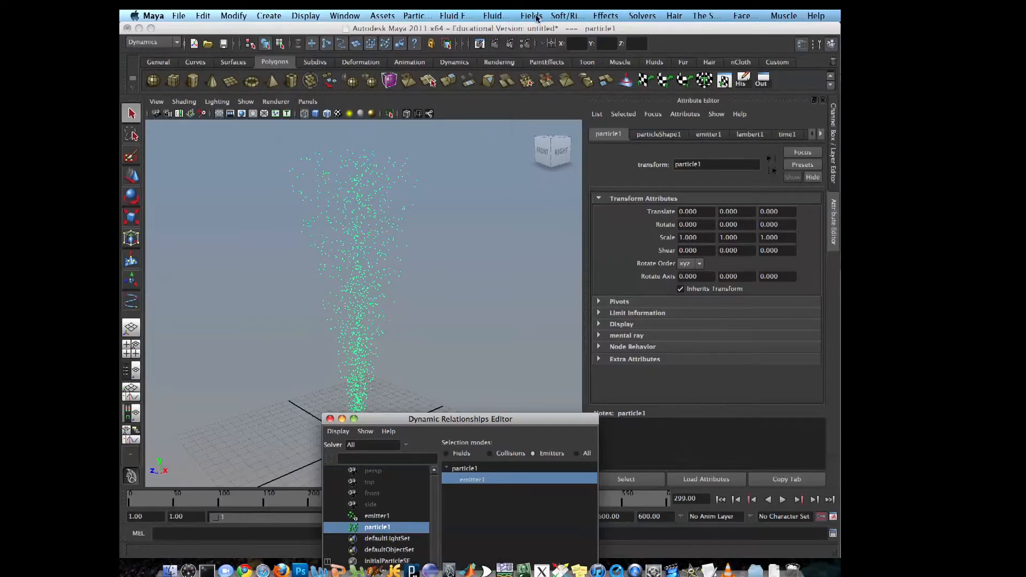
left_click(537, 18)
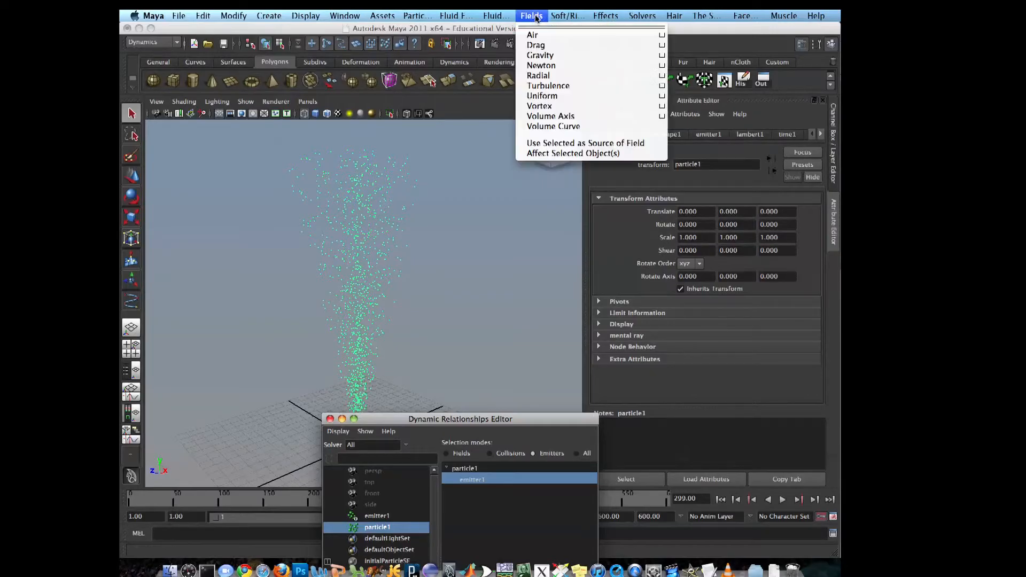
left_click(661, 37)
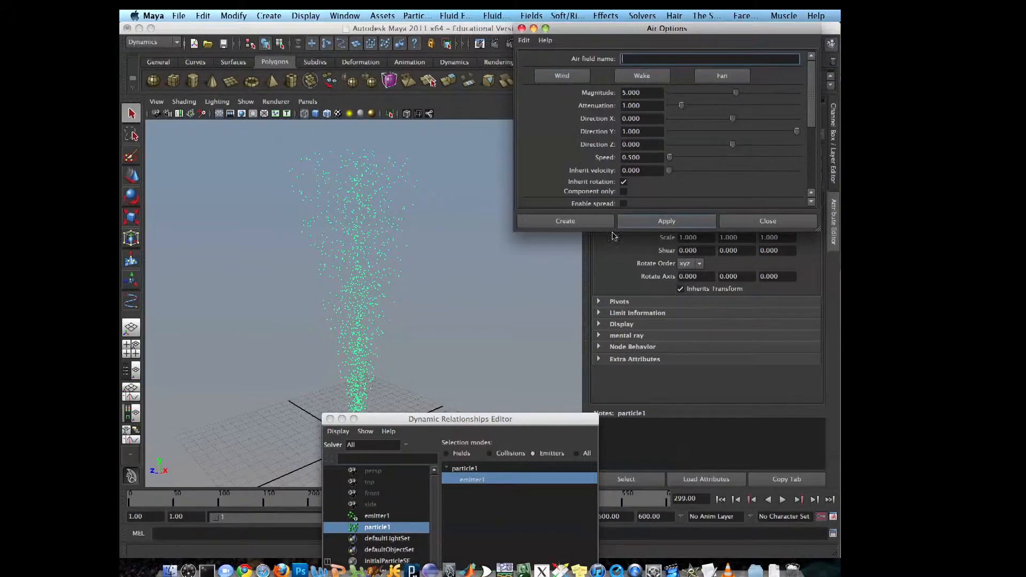
left_click(592, 223)
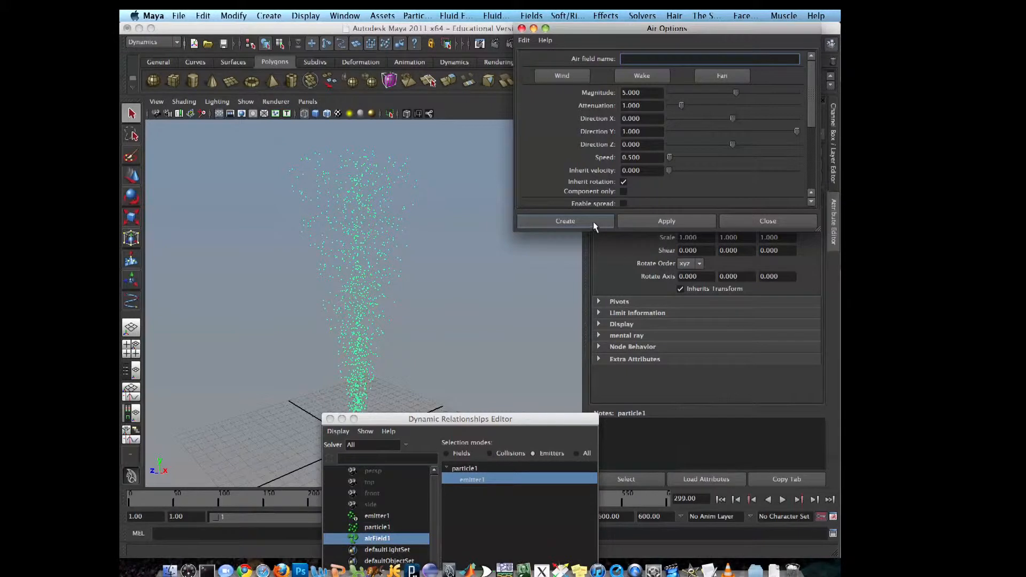
Step: Move airField1 up to Y 16 and across to Z -3, and replay the simulation to check its effect on the particles
left_click_drag(562, 419, 718, 147)
left_click(536, 264)
left_click(534, 267)
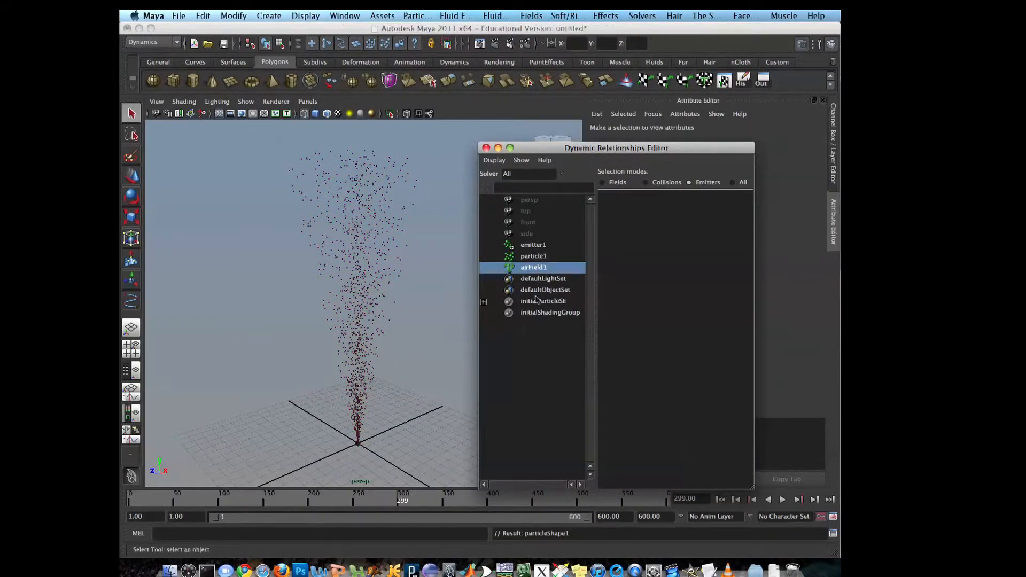
key("w")
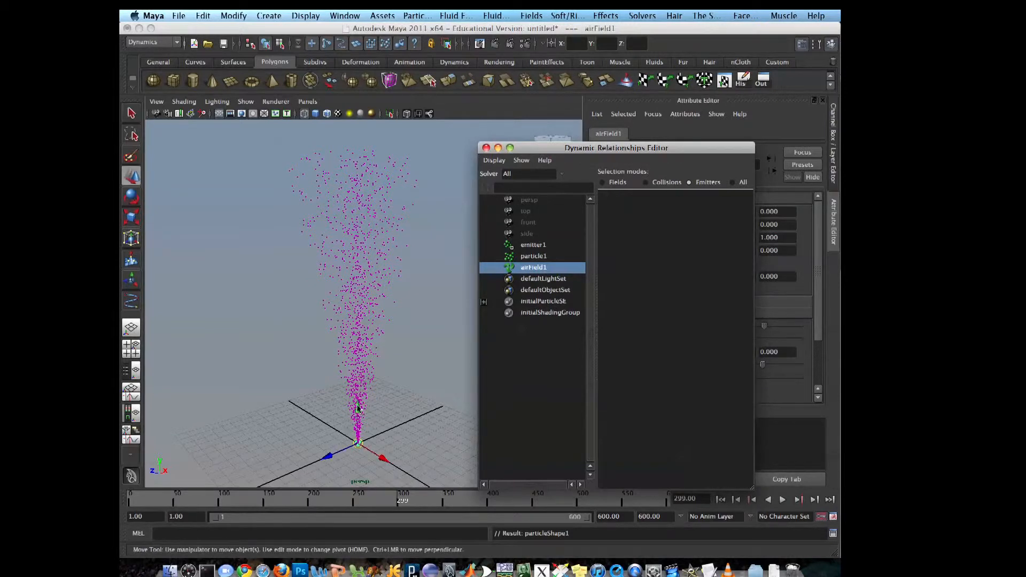
left_click_drag(357, 422, 357, 256)
left_click_drag(367, 320, 376, 270, "alt")
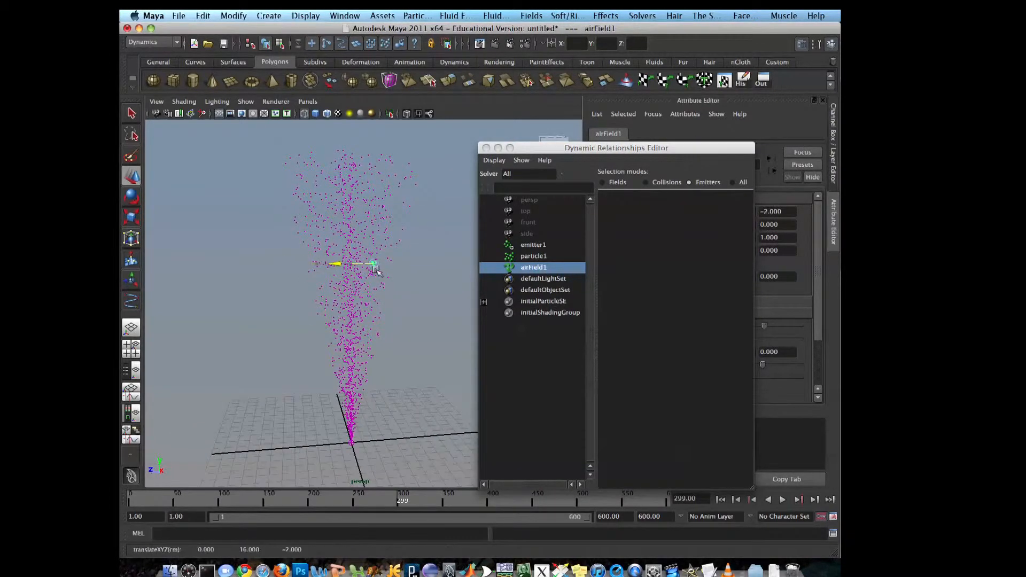
left_click(720, 500)
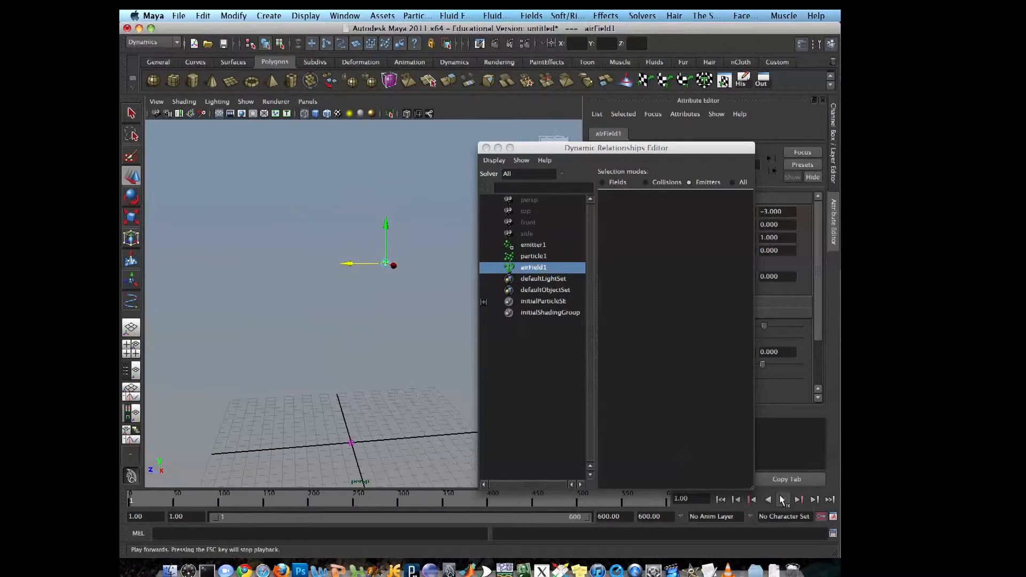
left_click(782, 500)
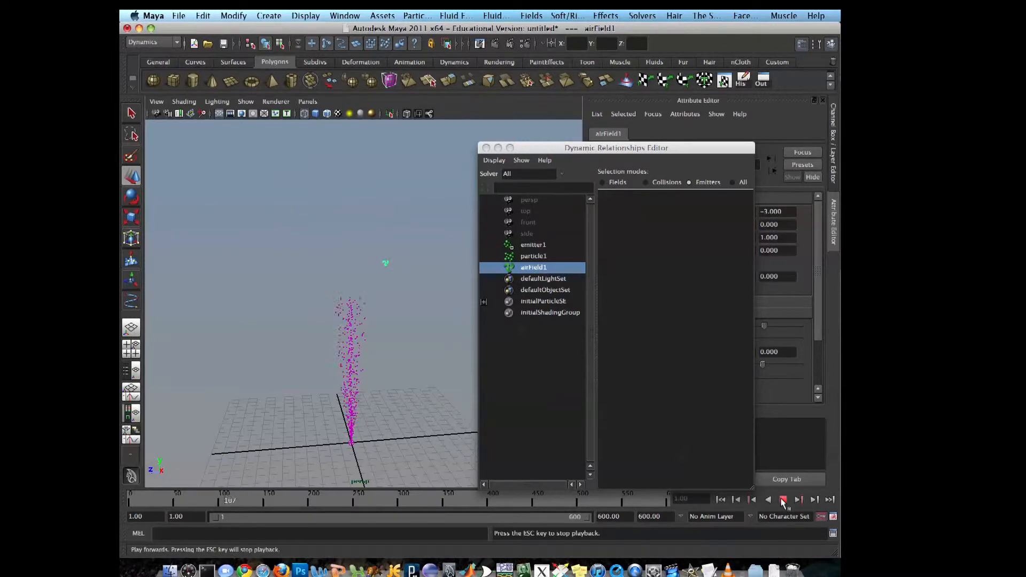
Step: Move airField1 back to Z 0 and set its direction to X 1, Y 0, Z 0
left_click_drag(378, 269, 348, 266)
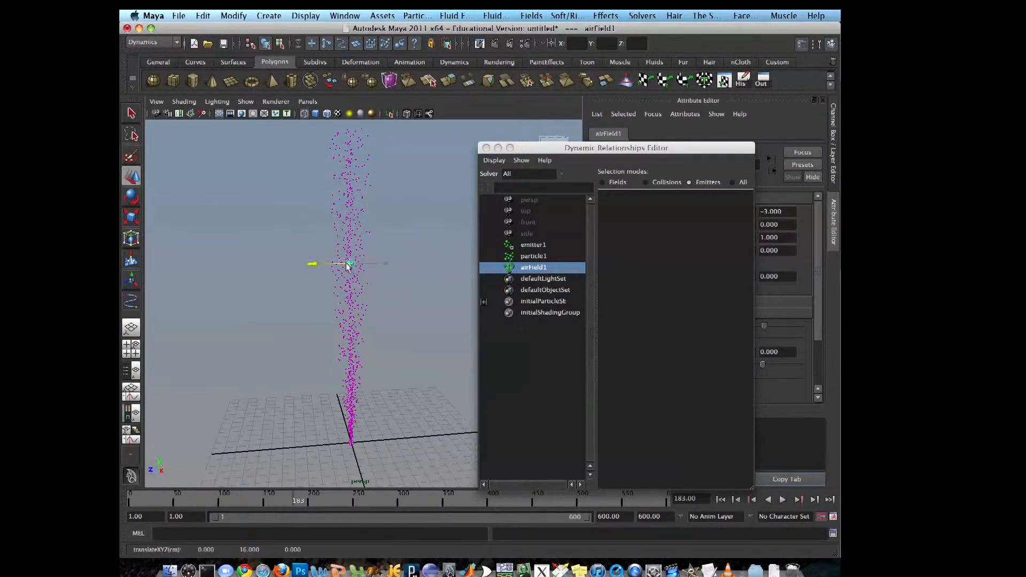
left_click_drag(591, 151, 422, 378)
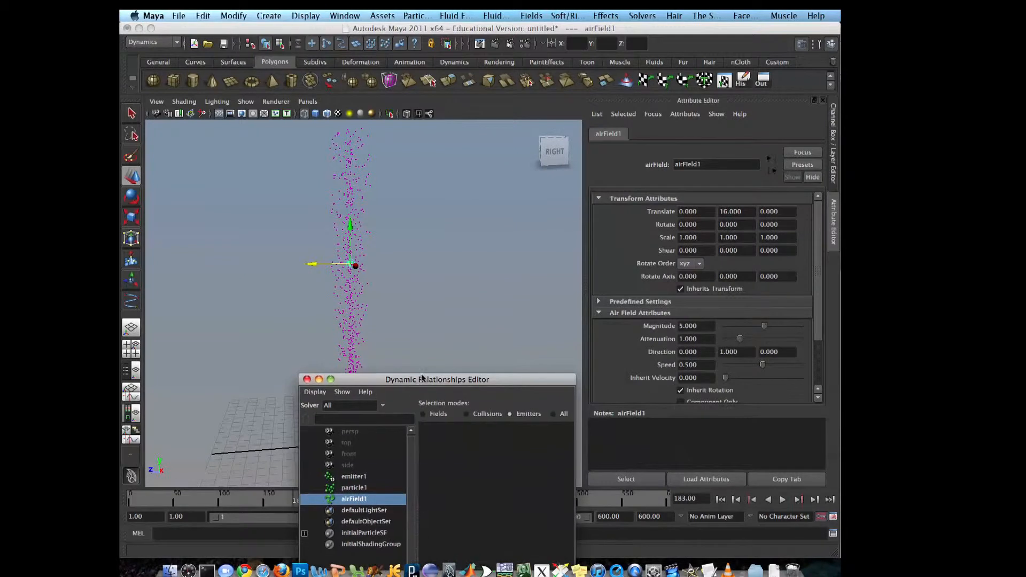
left_click(750, 352)
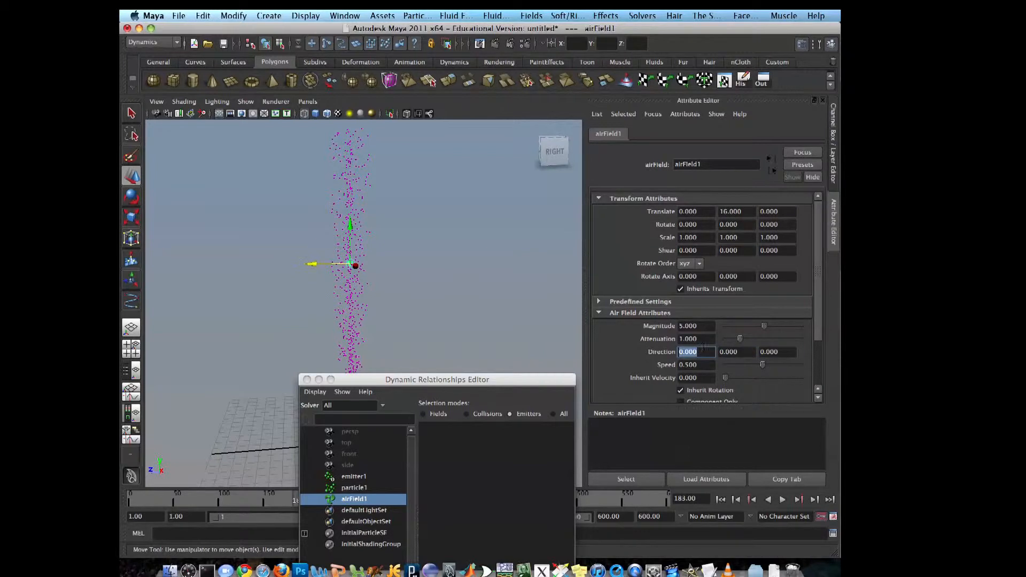
Step: Replay the simulation and view the particle stream from farther away with the Dynamic Relationships Editor moved aside
left_click(720, 499)
left_click(782, 499)
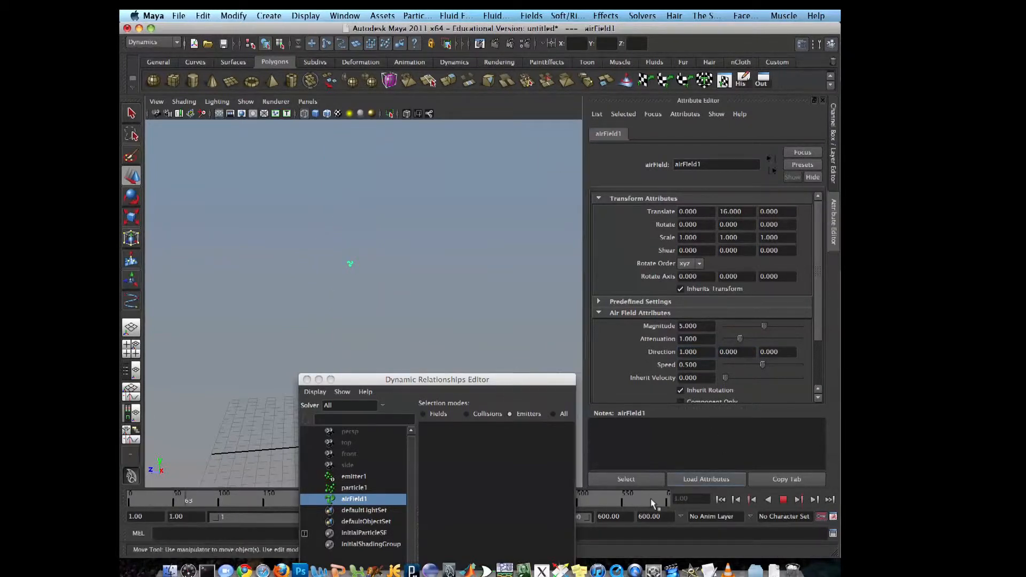
left_click(579, 430)
left_click_drag(521, 379, 515, 489)
left_click_drag(426, 312, 319, 200, "alt")
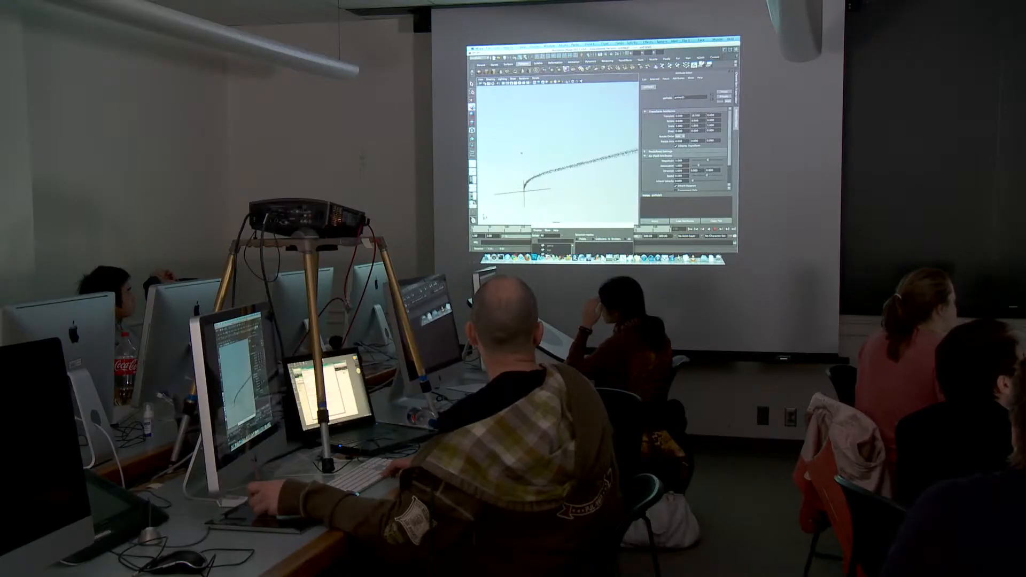
right_click_drag(539, 155, 521, 155, "alt")
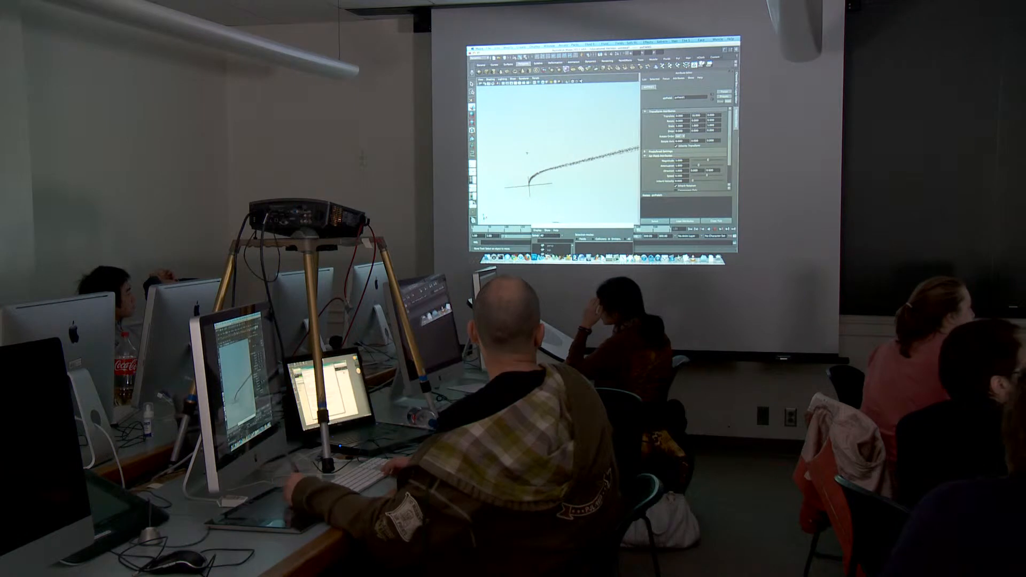
Step: Replay the particle simulation, stop it, and select airField1 with the Show Manipulator tool active
left_click(715, 229)
left_click(691, 230)
left_click(714, 230)
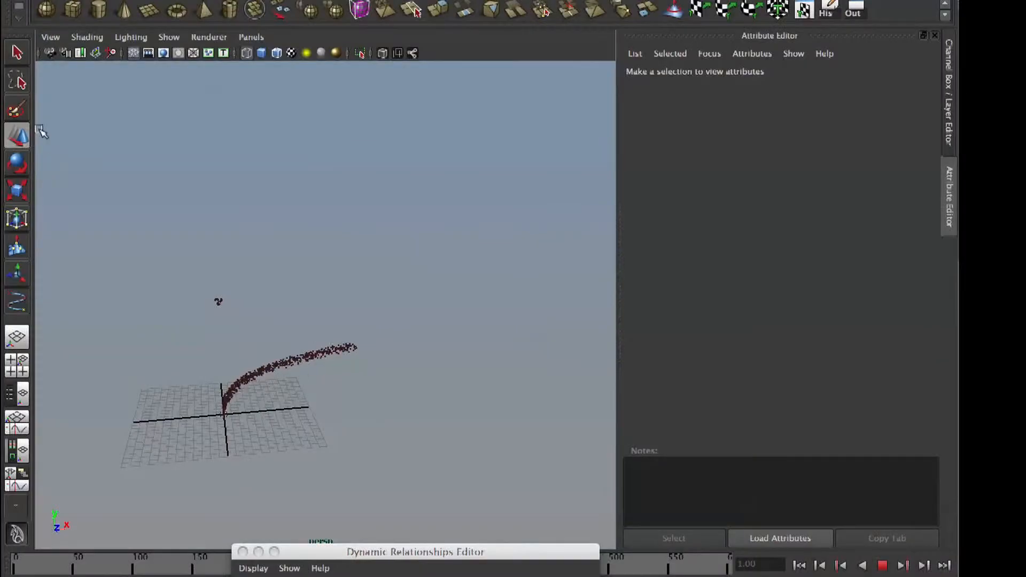
left_click(16, 273)
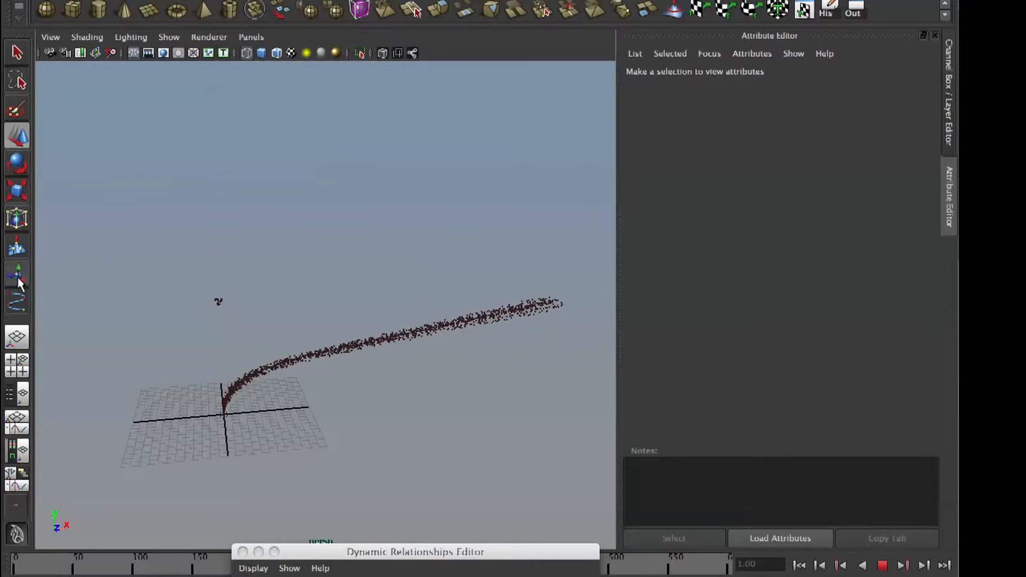
left_click(886, 568)
left_click(189, 275)
left_click_drag(191, 275, 262, 337)
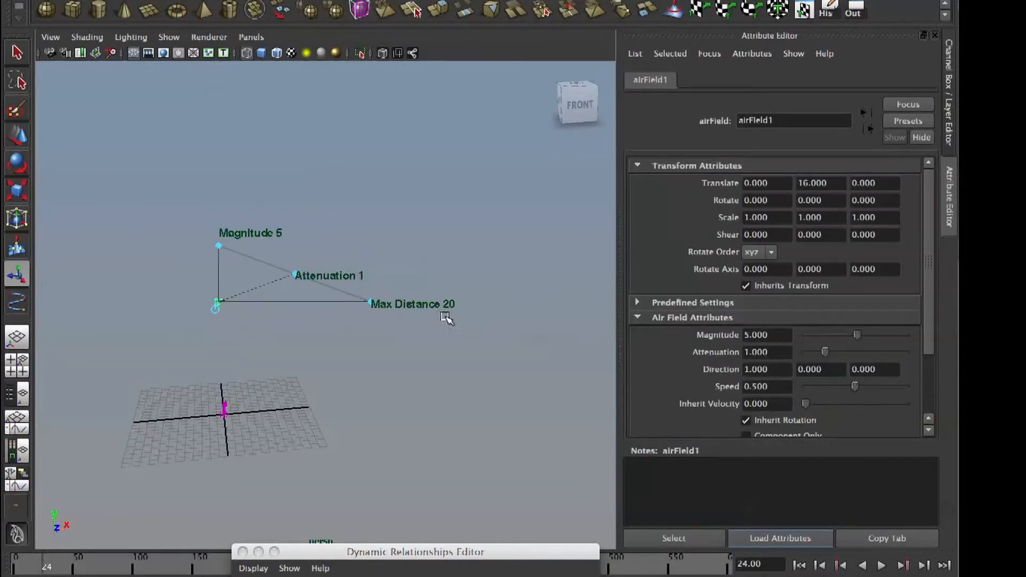
Step: Play the simulation and reduce airField1's magnitude to 3.36 and max distance to 6.77 with its manipulator
left_click(884, 567)
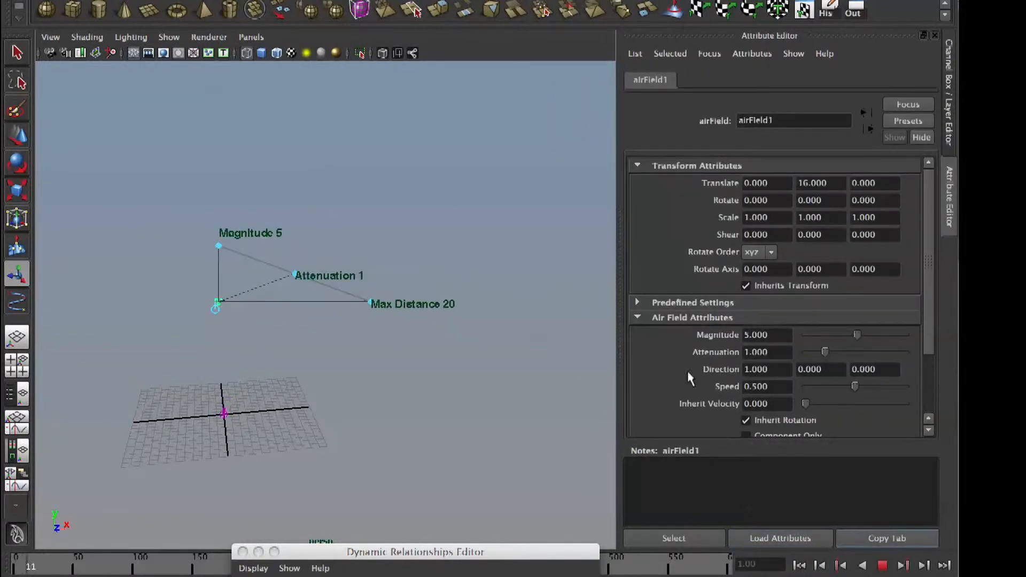
left_click(217, 218)
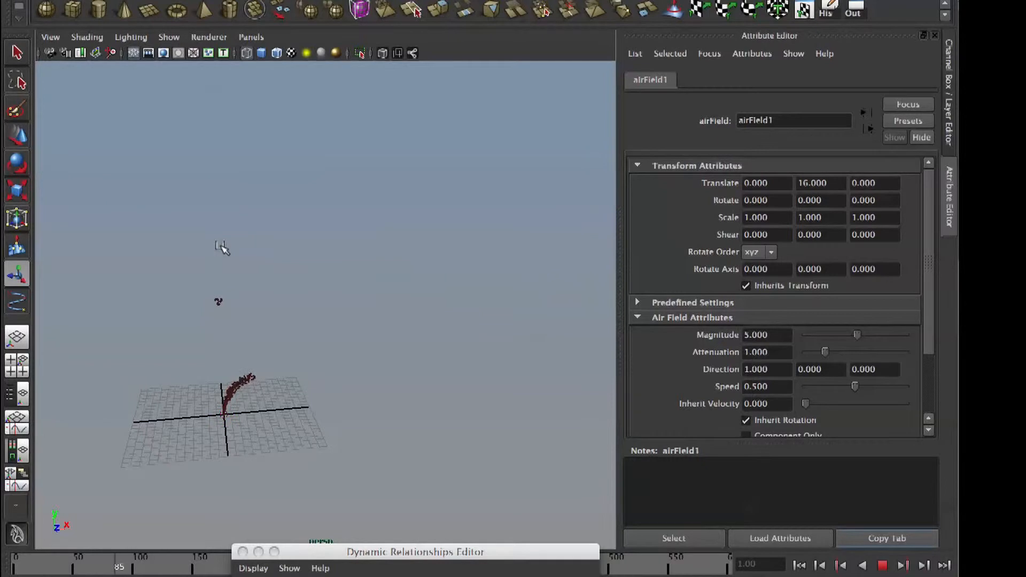
left_click(218, 302)
left_click_drag(218, 242, 221, 265)
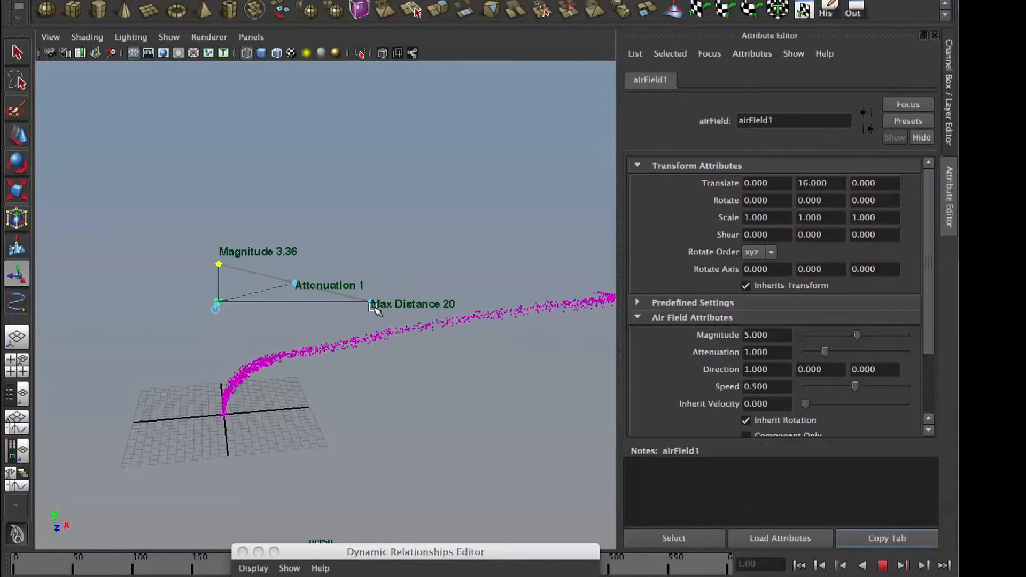
left_click_drag(370, 303, 271, 303)
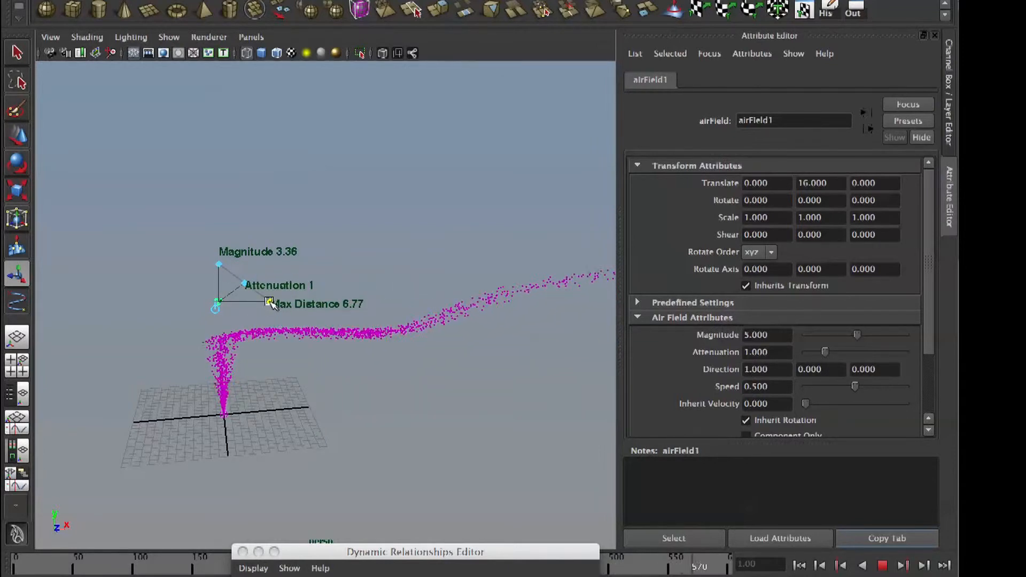
Step: Try different airField1 max distances between 20.26 and 10.37 during playback to compare how the particles bend
left_click_drag(270, 304, 343, 303)
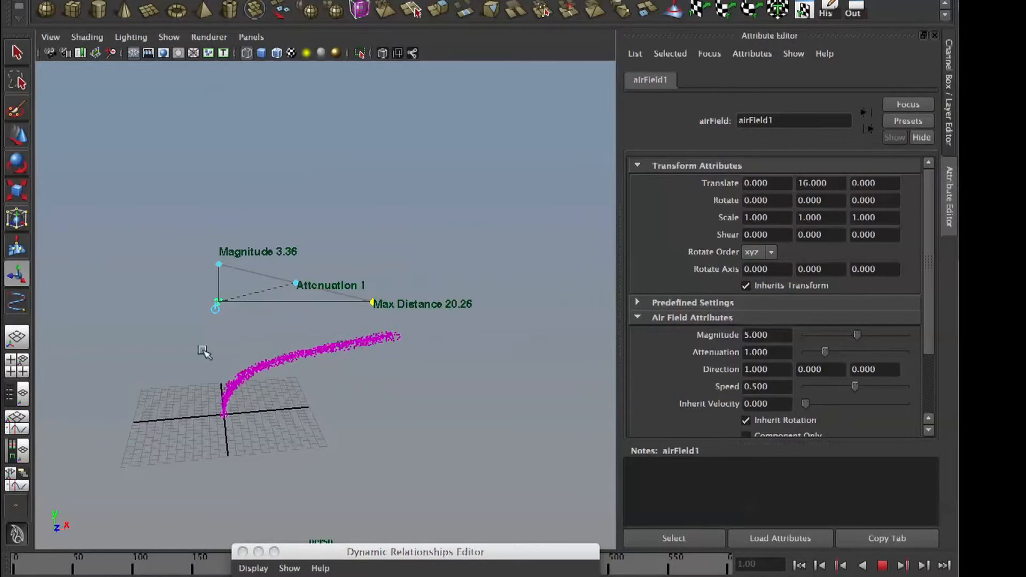
left_click_drag(379, 293, 306, 303)
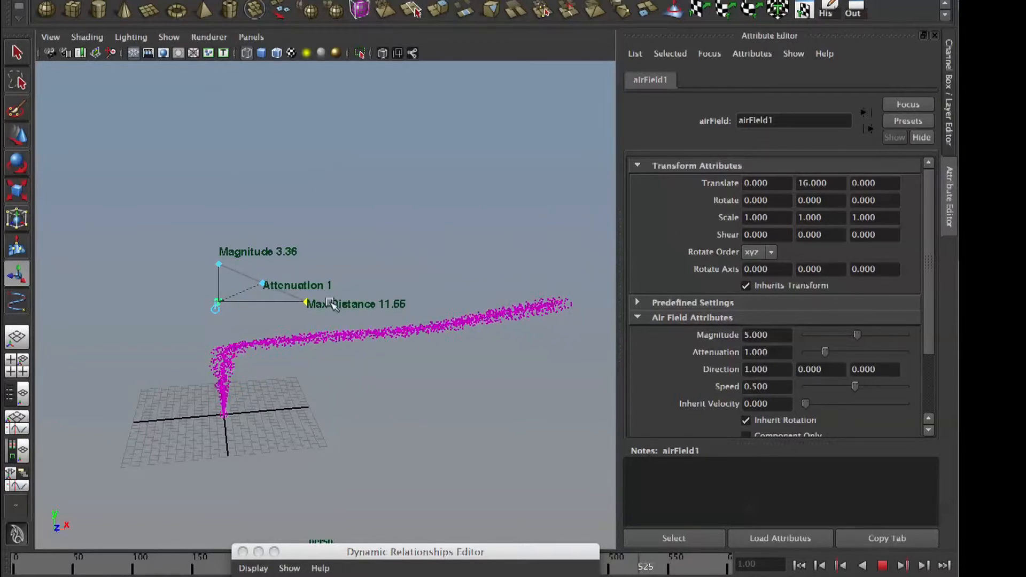
left_click_drag(311, 305, 323, 303)
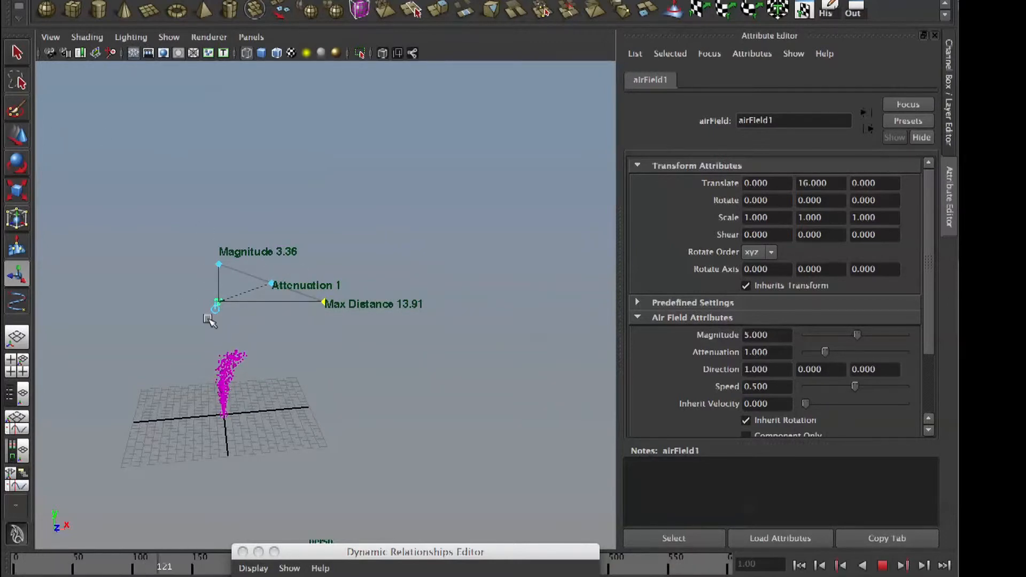
left_click_drag(337, 311, 306, 305)
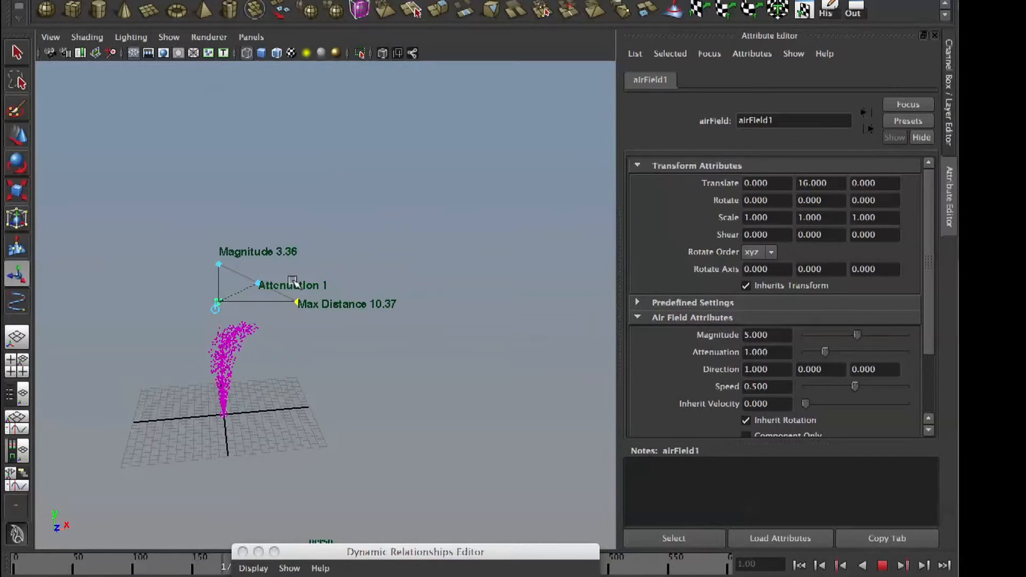
Step: Set airField1's max distance to 16.28, magnitude to 9.62 and attenuation to 3.3 during playback, and stop the simulation
left_click_drag(300, 308, 342, 303)
left_click_drag(219, 264, 231, 162)
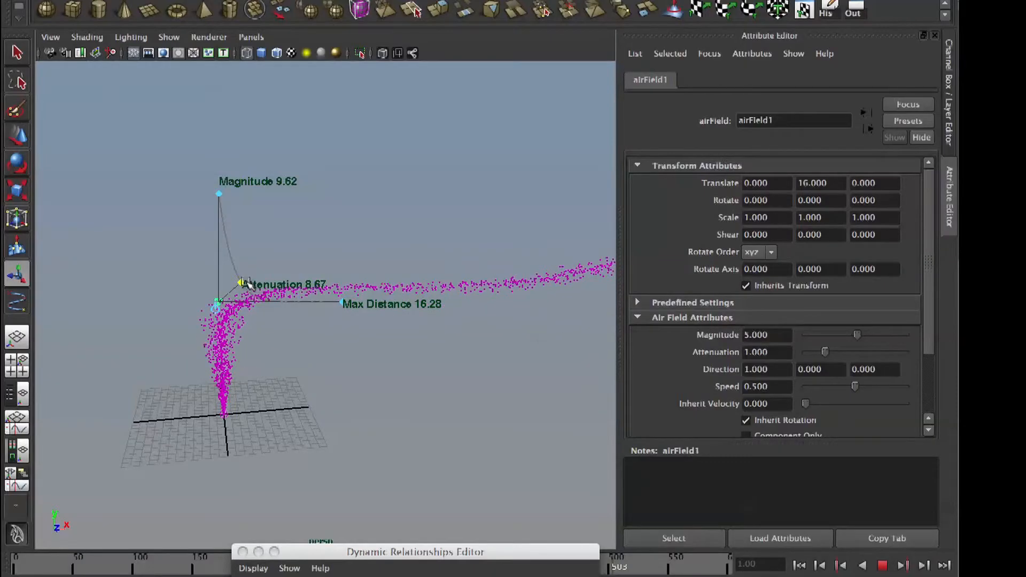
left_click_drag(245, 283, 259, 273)
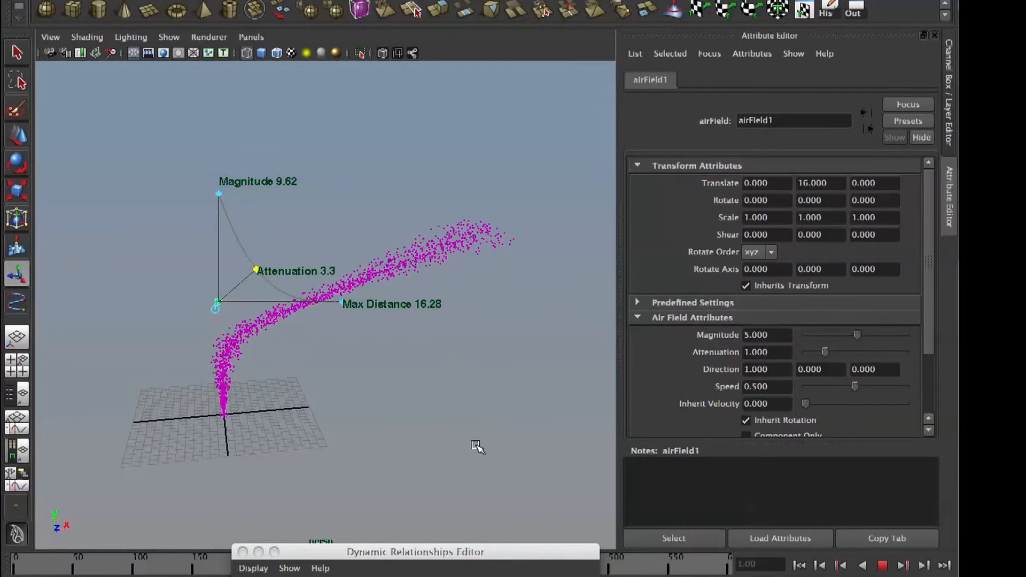
left_click(883, 566)
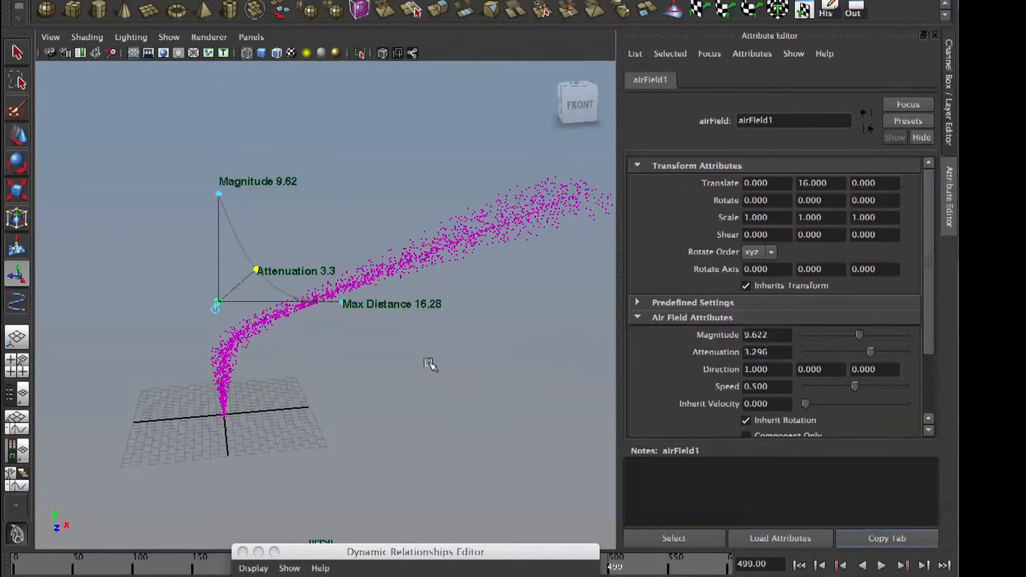
Step: Enable Spread on airField1 and replay the simulation from the first frame to check the particles' shape
left_click_drag(930, 289, 920, 357)
left_click(851, 368)
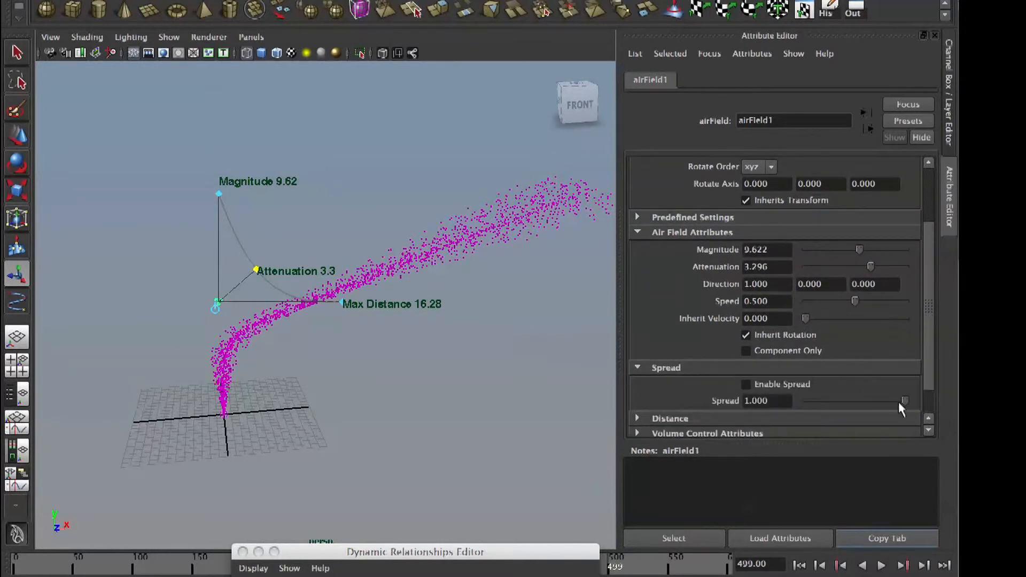
left_click(799, 565)
left_click(882, 566)
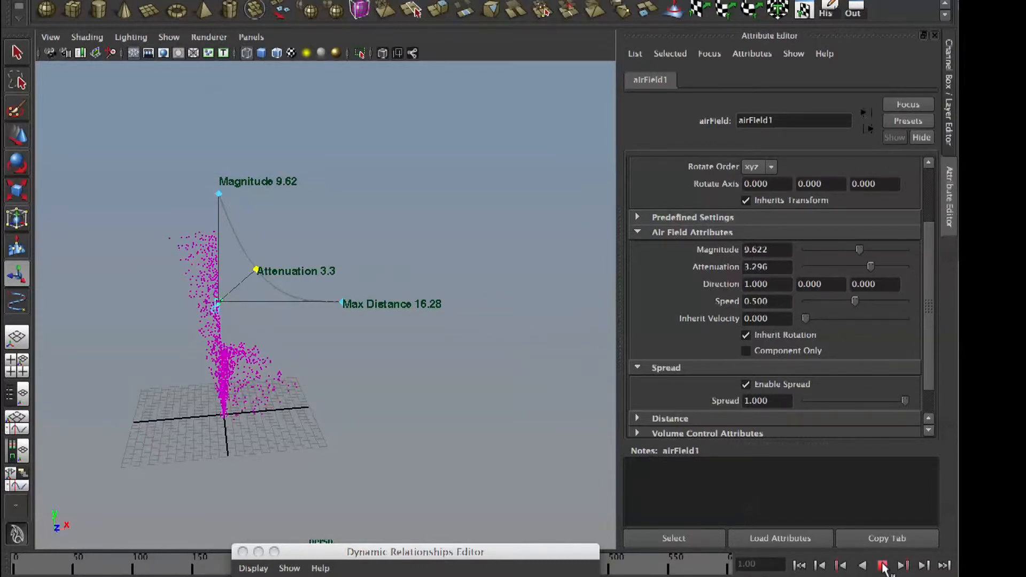
left_click(882, 565)
left_click_drag(425, 253, 423, 284, "alt")
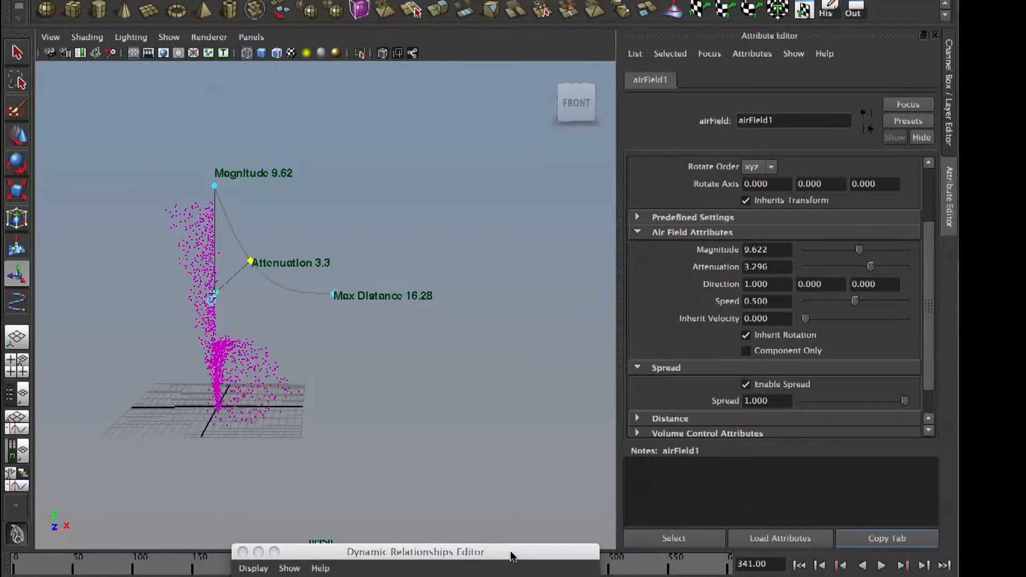
Step: Close the Dynamic Relationships Editor, replay the spread simulation, and rewind it to the first frame
left_click_drag(511, 552, 511, 549)
left_click(243, 549)
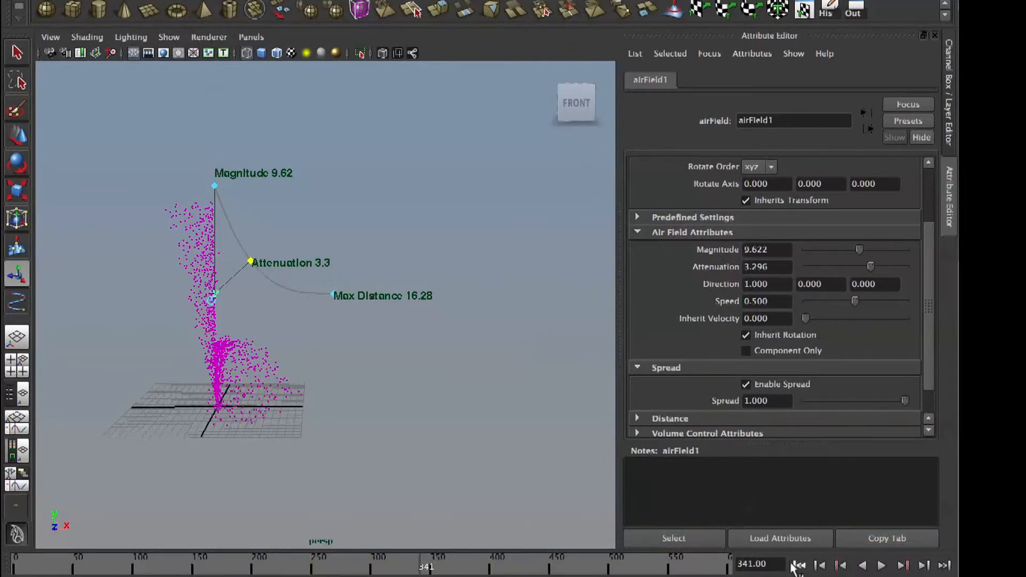
left_click(797, 567)
left_click(881, 565)
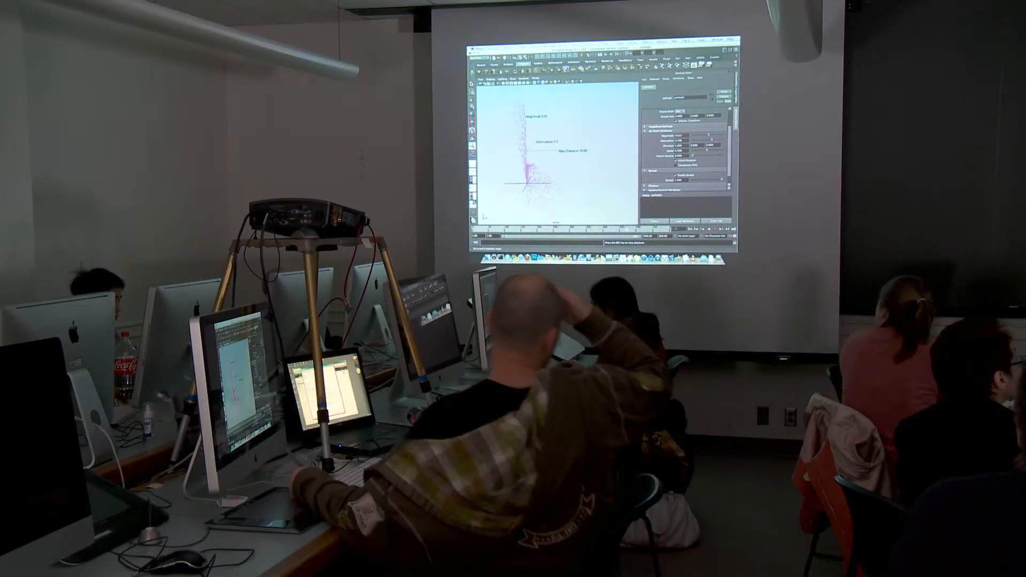
left_click(715, 229)
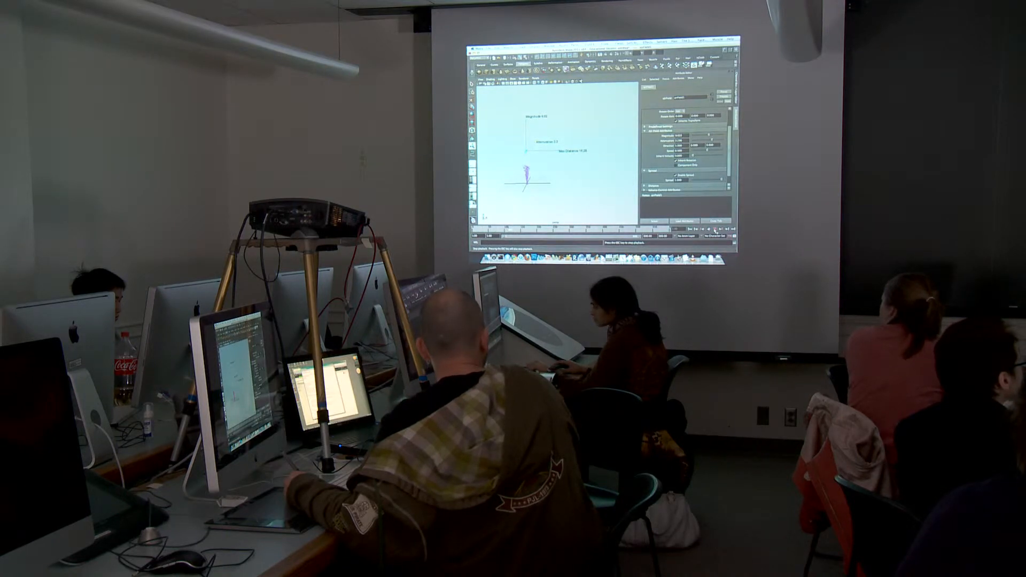
left_click(715, 229)
left_click(690, 229)
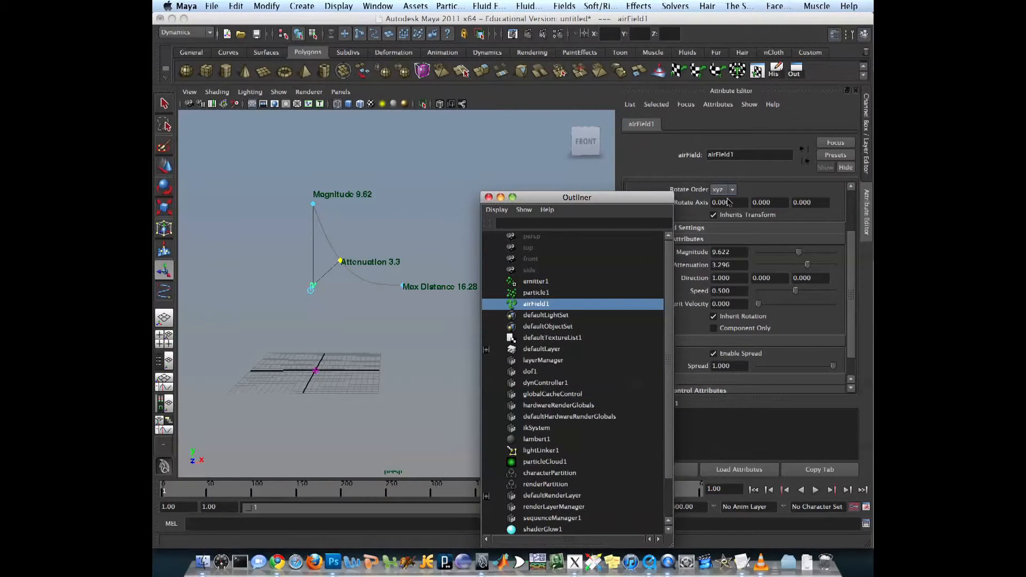
Step: Delete airField1 and restrict the Outliner to DAG objects only
key("t")
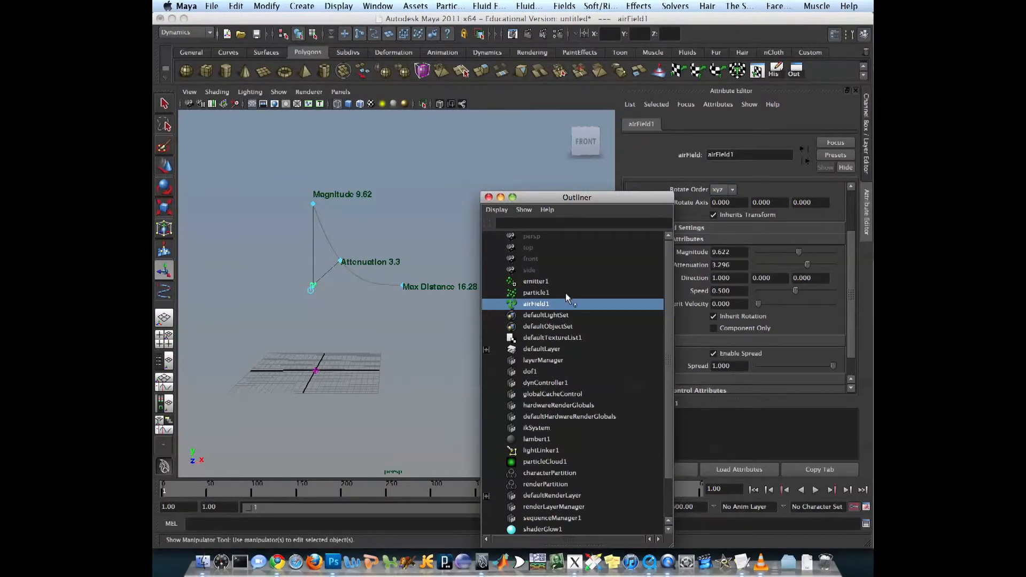
key("Delete")
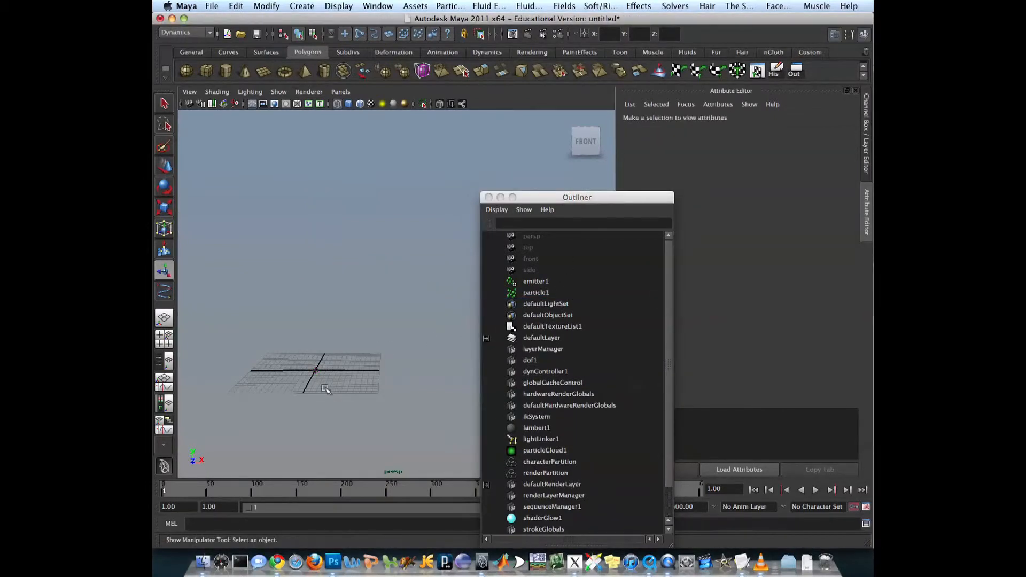
left_click(523, 209)
mouse_move(526, 227)
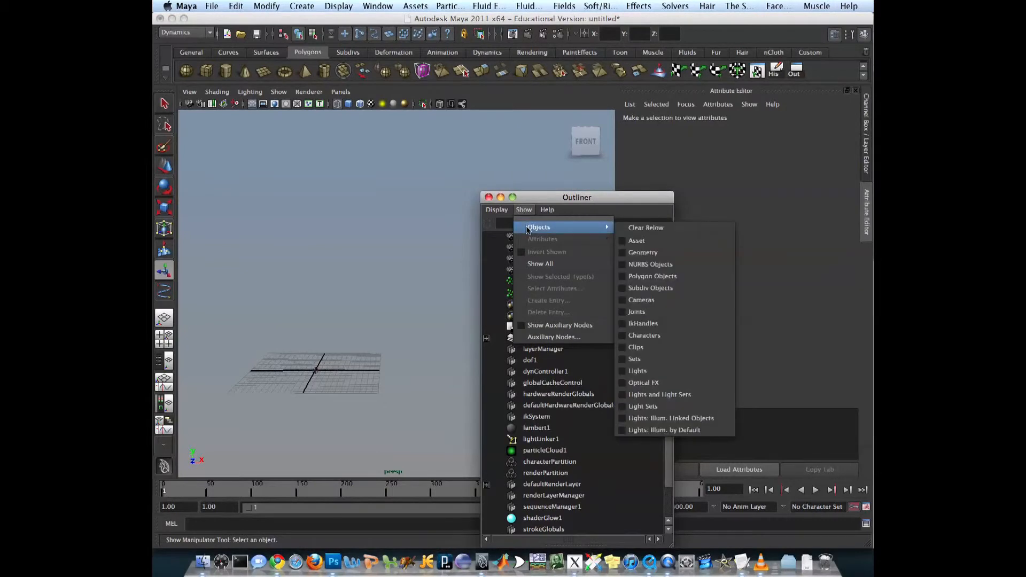
left_click(505, 225)
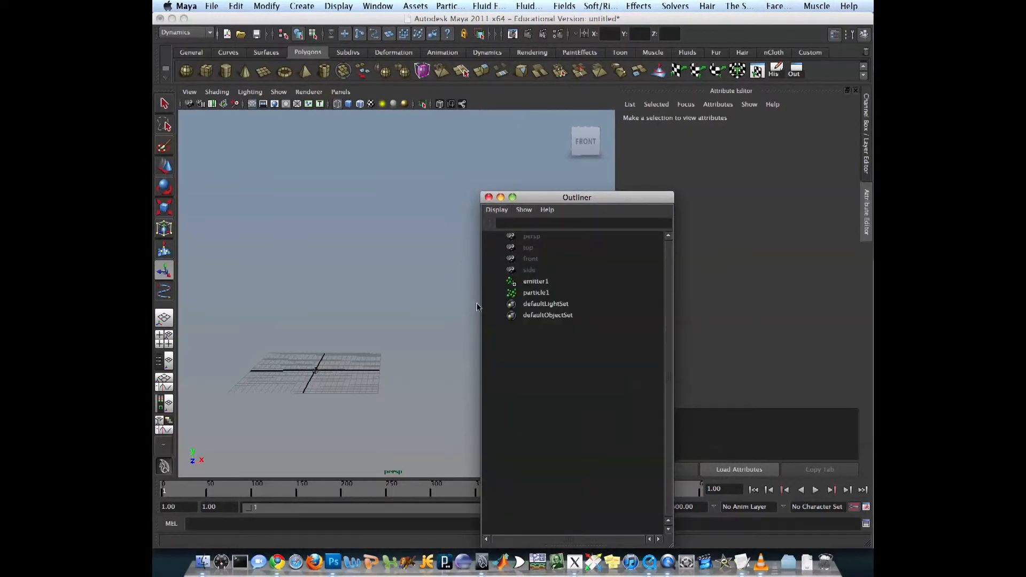
Step: Play the simulation to frame 154, create a drag field, and select it in the Outliner to show its attributes
left_click(815, 489)
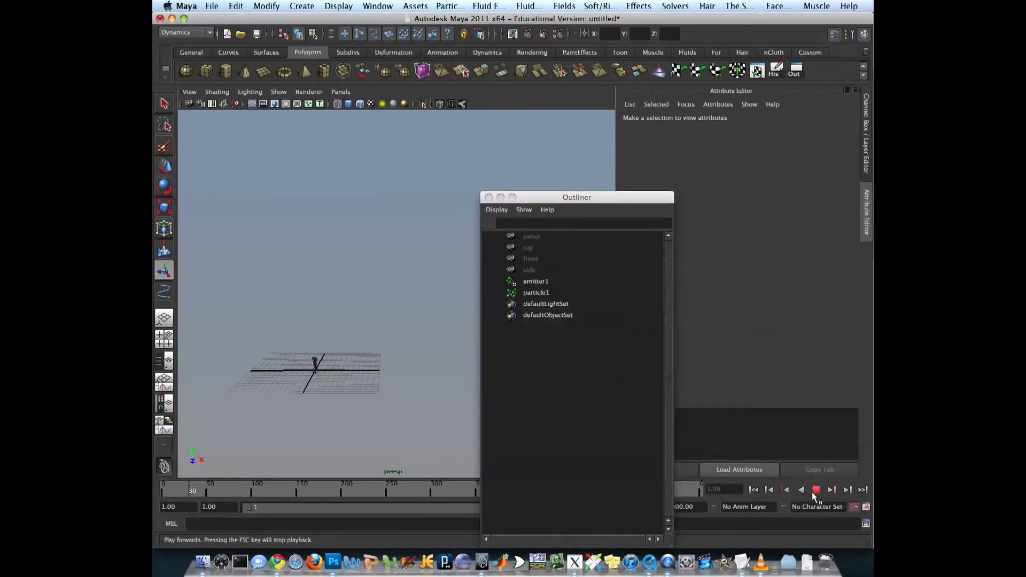
left_click(816, 489)
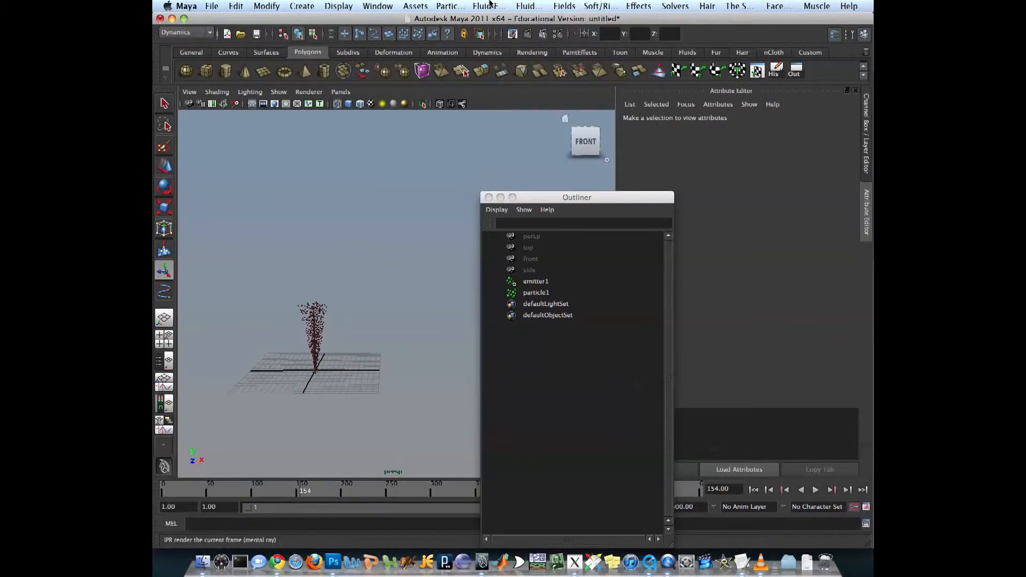
left_click(565, 6)
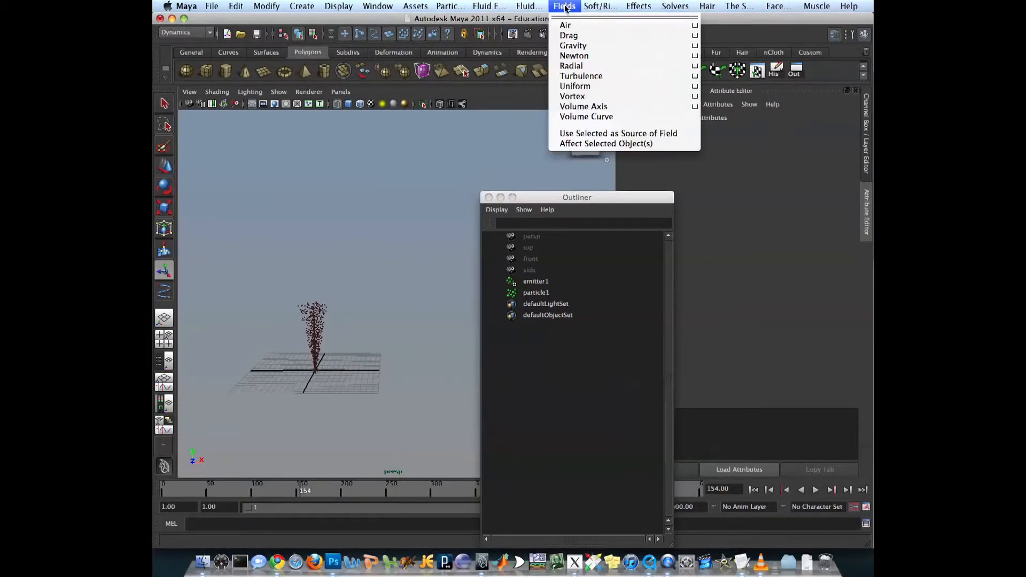
left_click(569, 36)
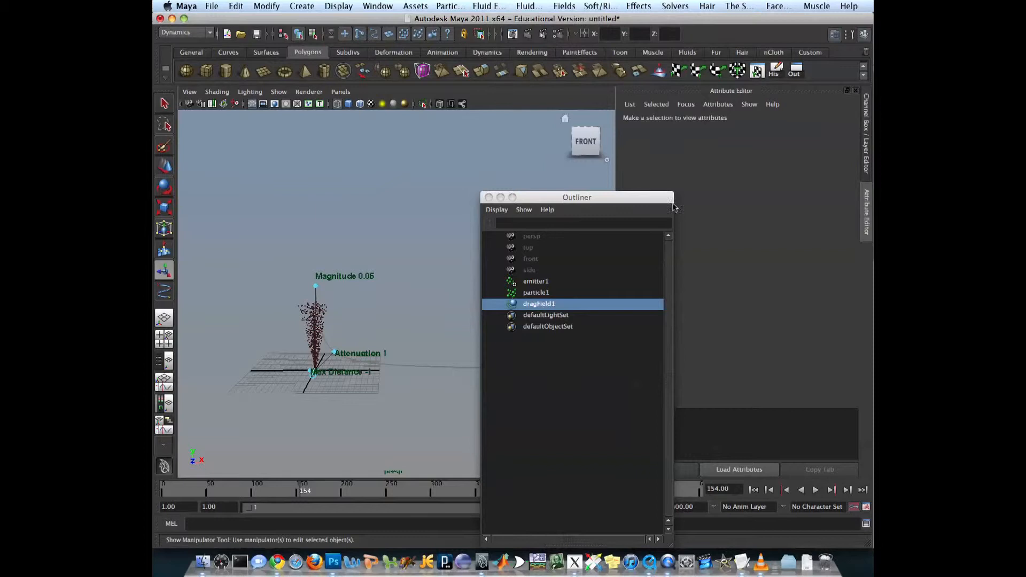
left_click(550, 304)
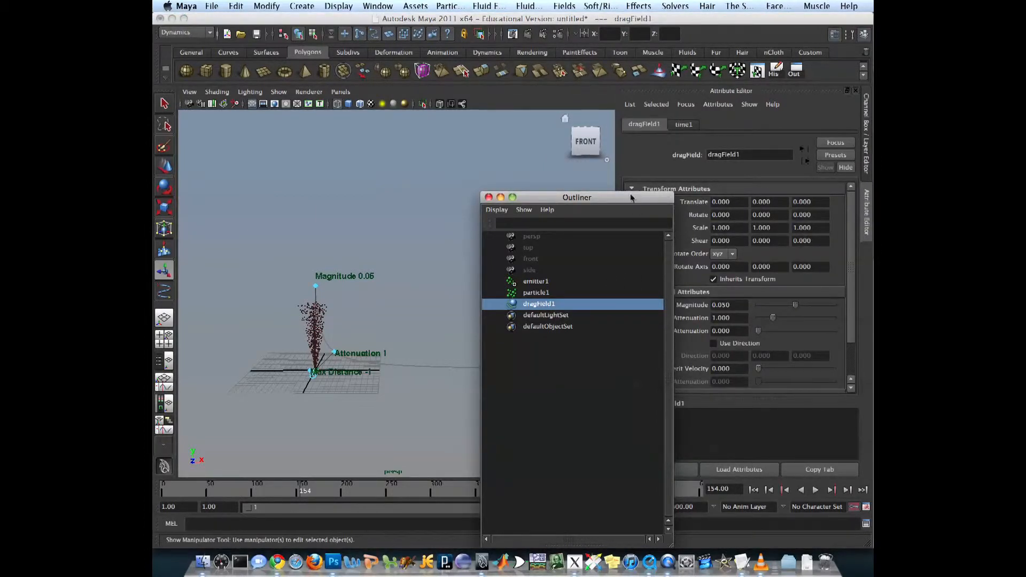
left_click_drag(630, 198, 547, 164)
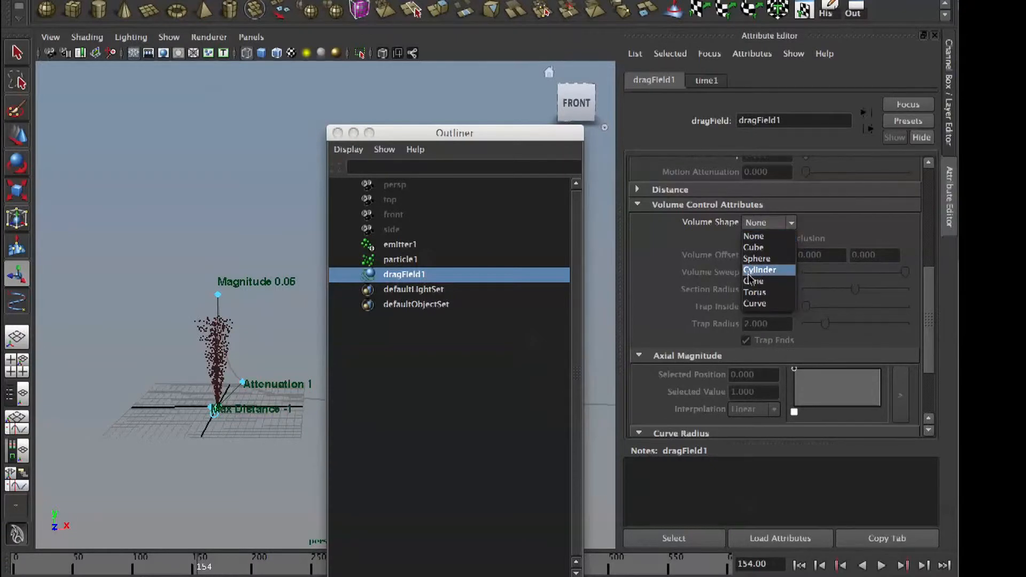
Step: Try Sphere as the drag field's volume shape and settle on Cube
left_click(757, 258)
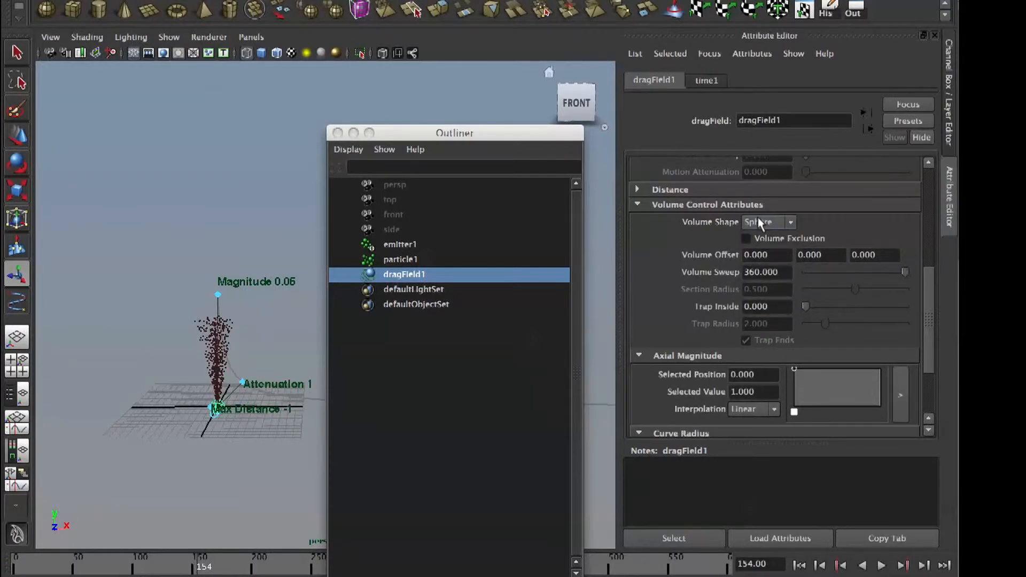
left_click(757, 221)
left_click(756, 245)
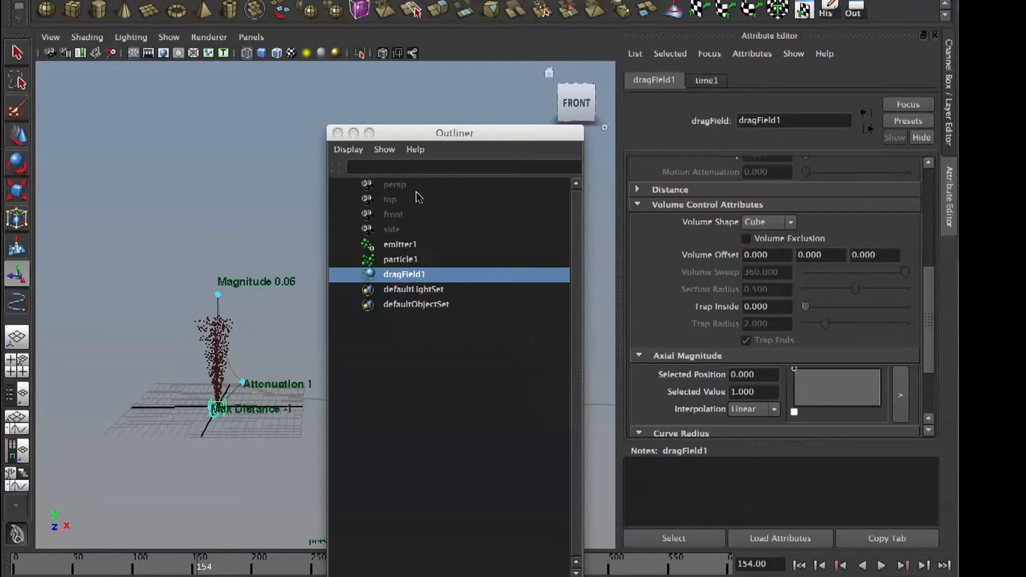
Step: Move the drag field above the particle stream and scale its cube into a wide, flat box of about 8.391 × 1.419 × 5.292
left_click(400, 279)
left_click(399, 278)
key("w")
left_click_drag(216, 402, 212, 282)
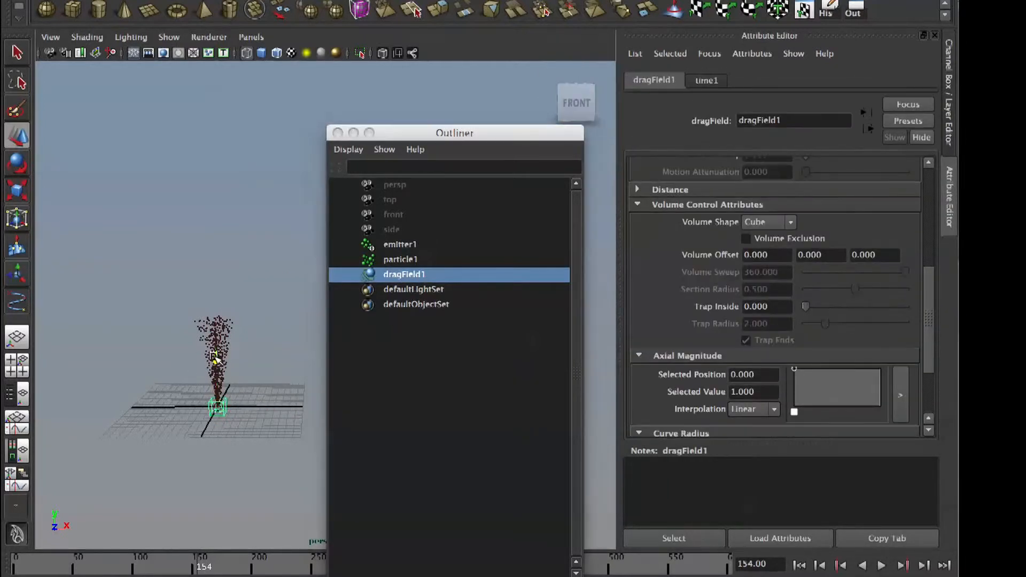
key("r")
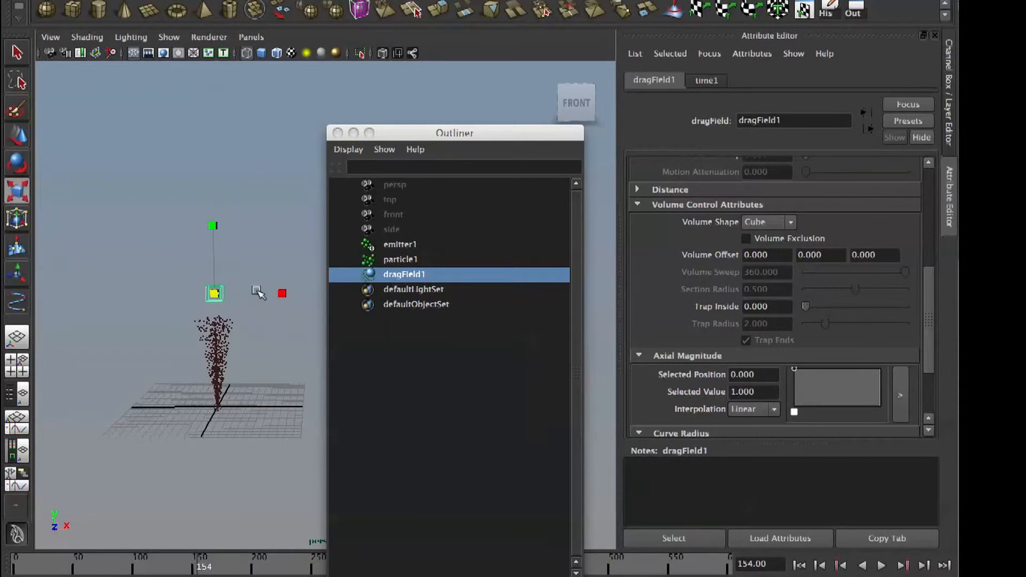
left_click_drag(226, 257, 178, 335, "alt")
left_click_drag(219, 287, 249, 222)
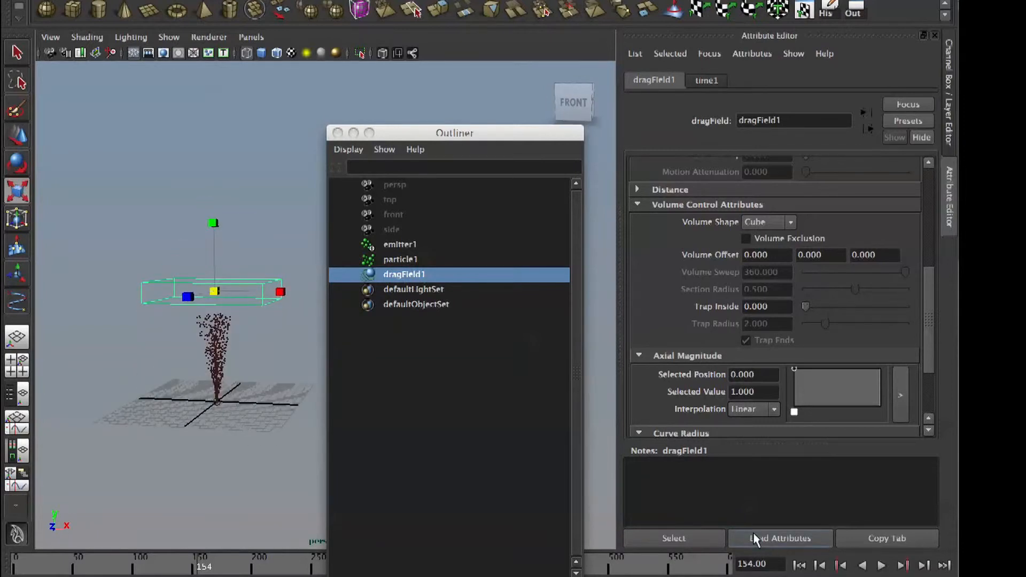
Step: Play the simulation from the first frame to frame 582, setting the drag field's magnitude to 100 while it runs
left_click(800, 565)
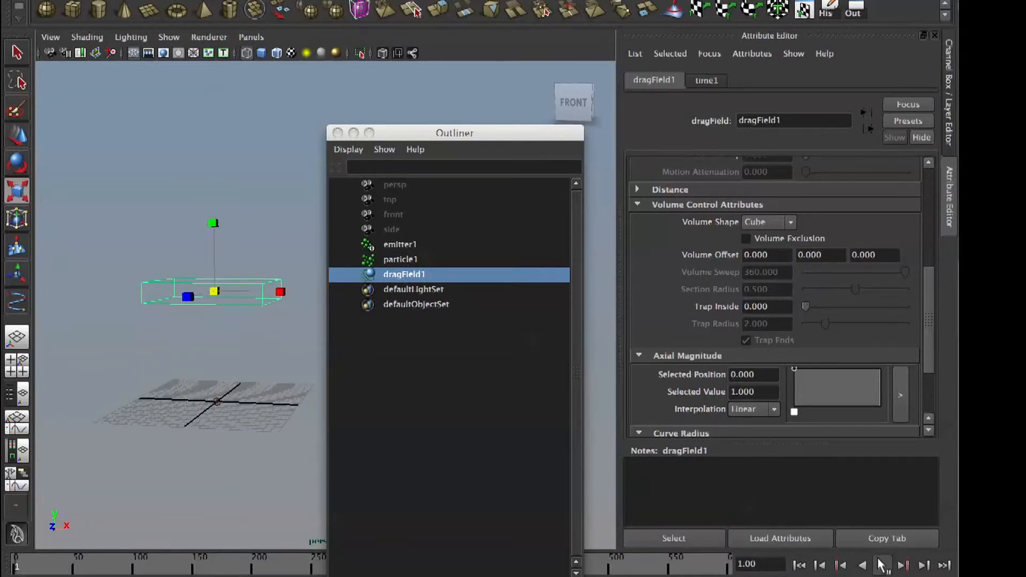
left_click(881, 565)
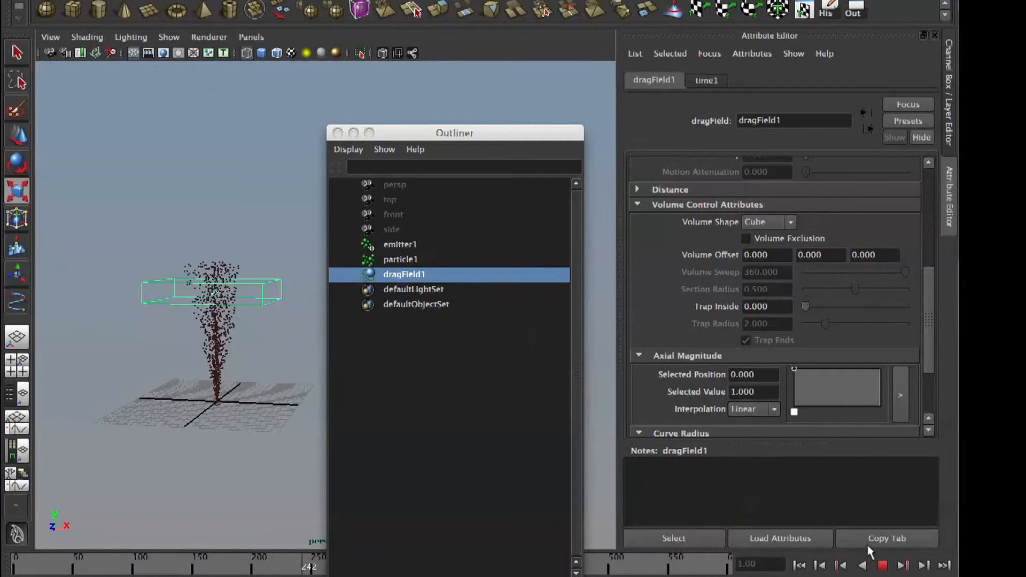
left_click_drag(927, 275, 931, 184)
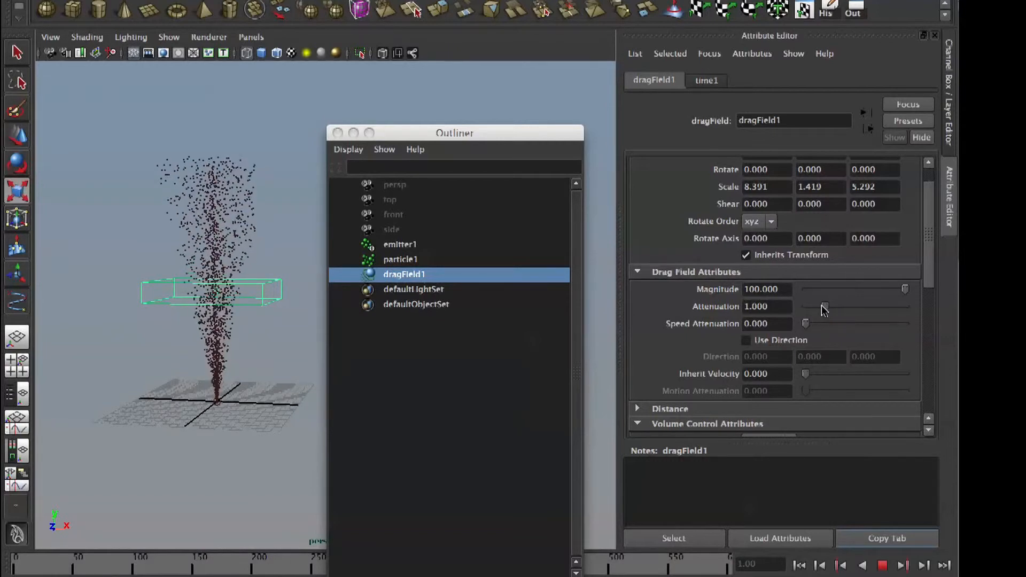
left_click(884, 567)
Step: Clear the selection and link particle1 to dragField1 in the Dynamic Relationships Editor
left_click(204, 363)
left_click(187, 291)
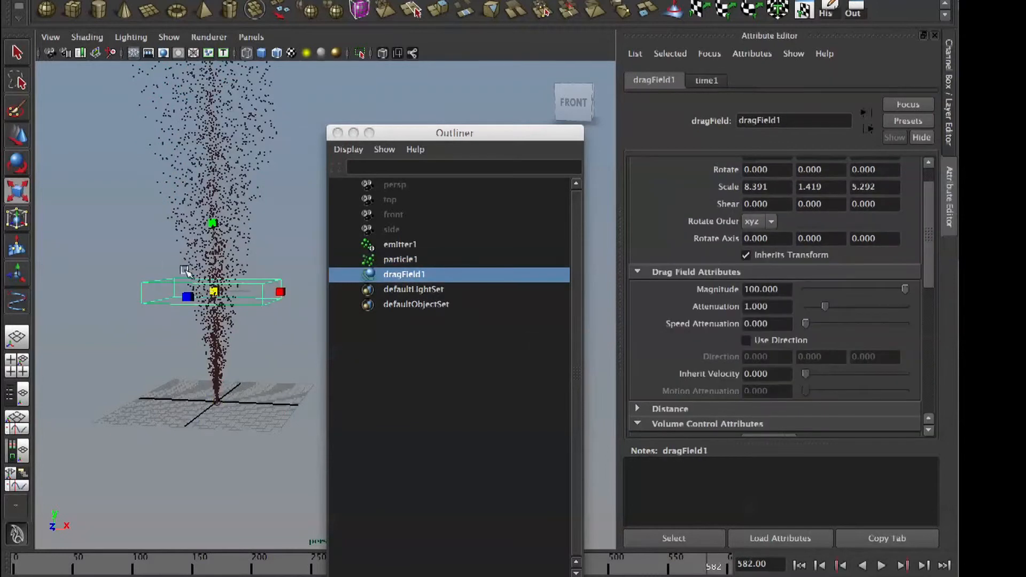
left_click(309, 233)
left_click_drag(178, 256, 244, 285)
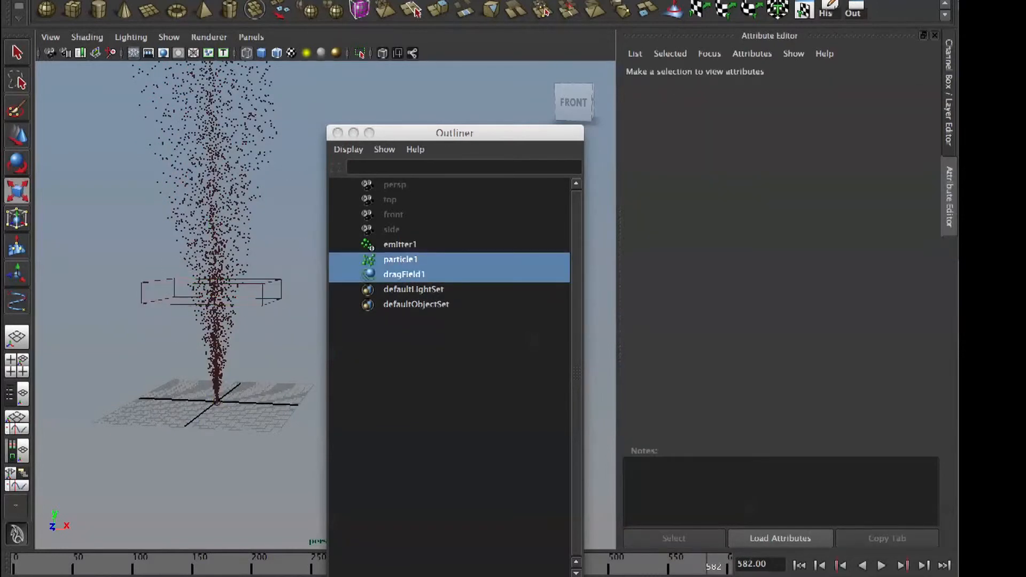
left_click(292, 132)
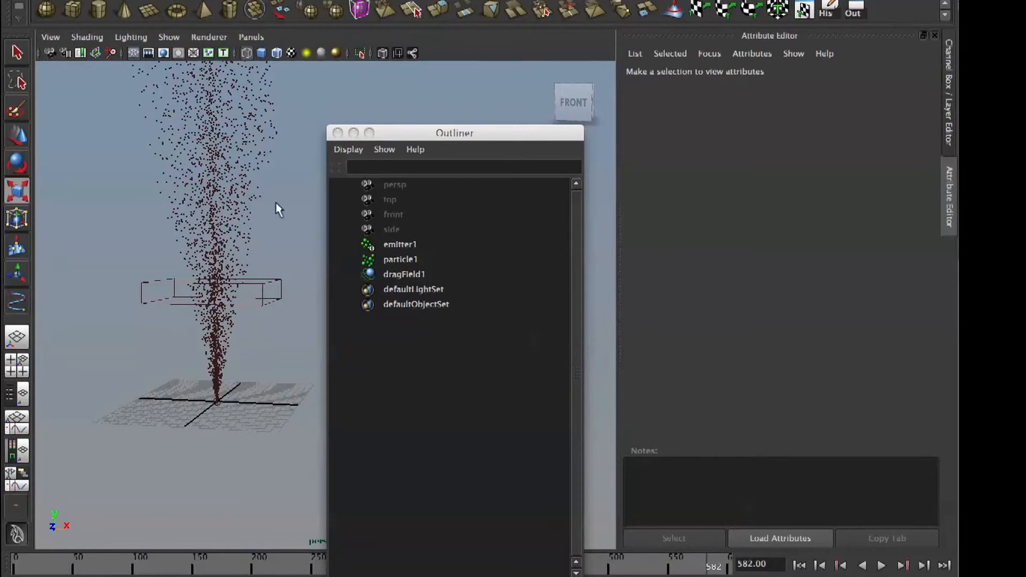
left_click(378, 6)
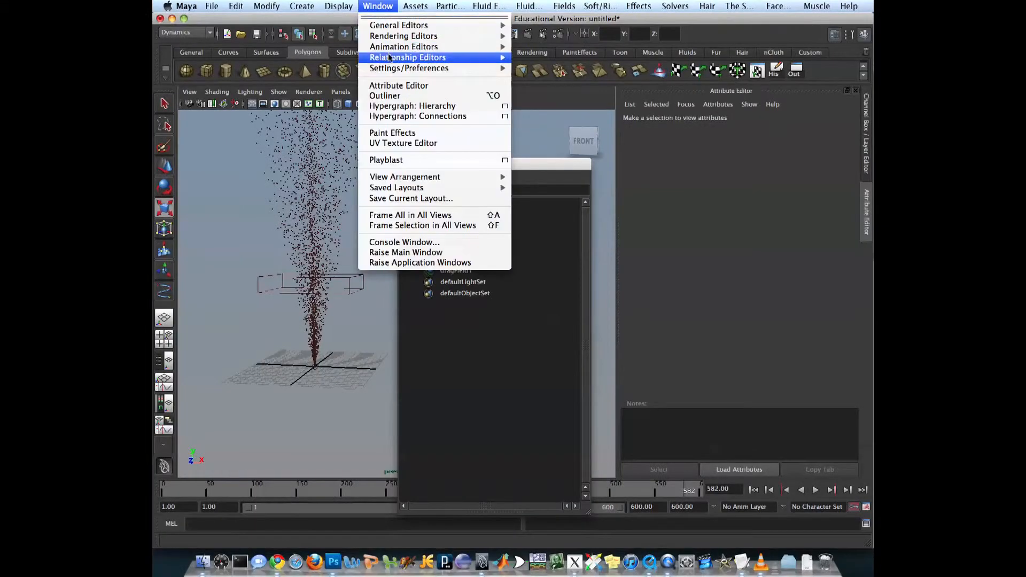
mouse_move(475, 58)
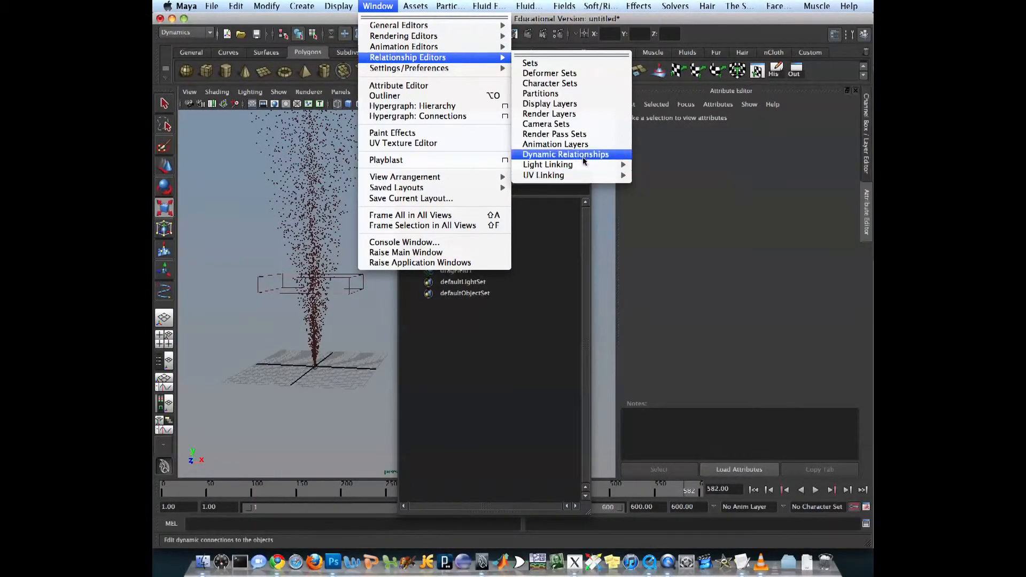
left_click(567, 155)
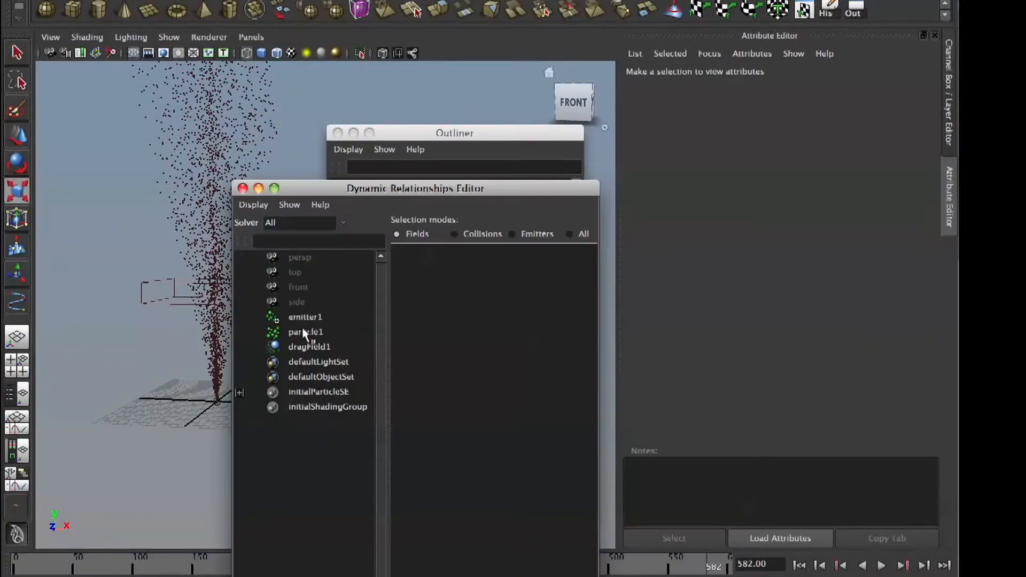
left_click(305, 332)
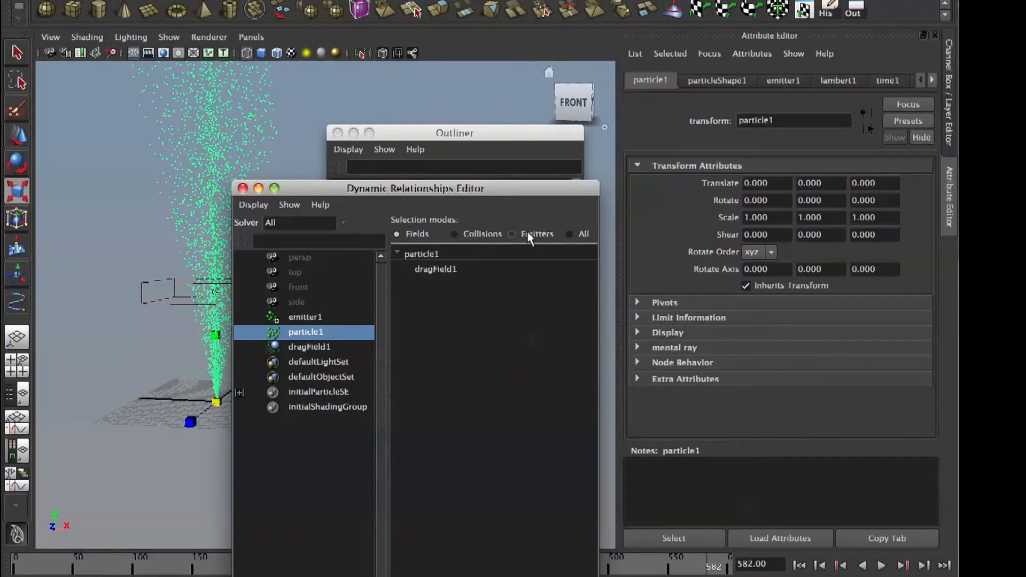
left_click(438, 271)
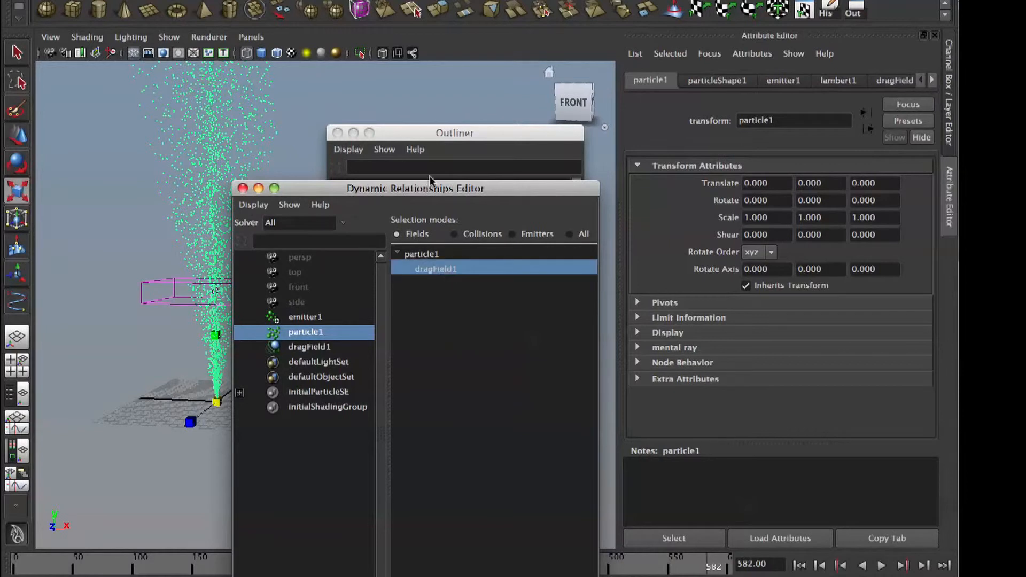
Step: Move the Dynamic Relationships Editor clear of the particles and play the simulation from the first frame to frame 316
left_click_drag(426, 194, 484, 11)
left_click(799, 565)
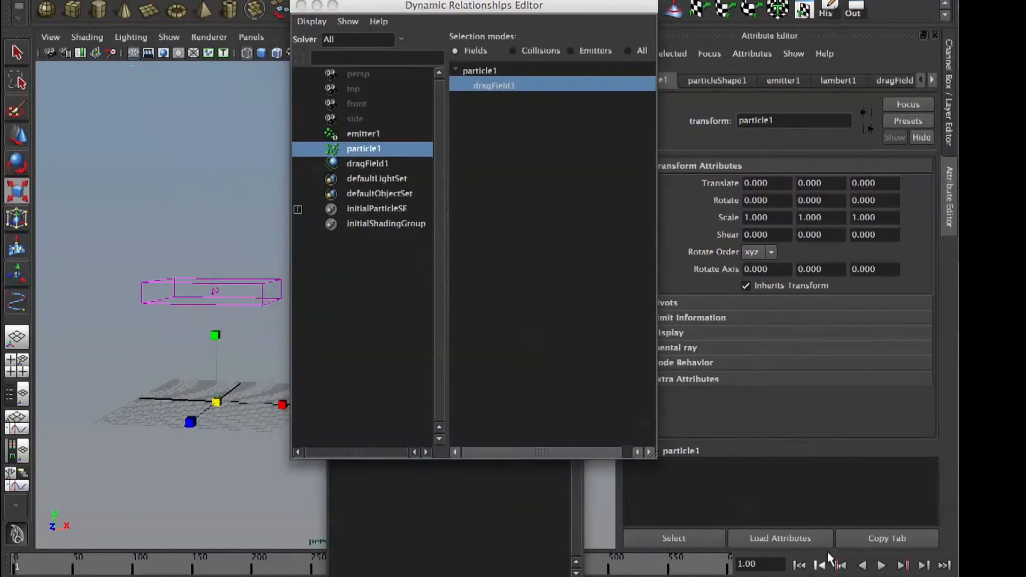
left_click(881, 565)
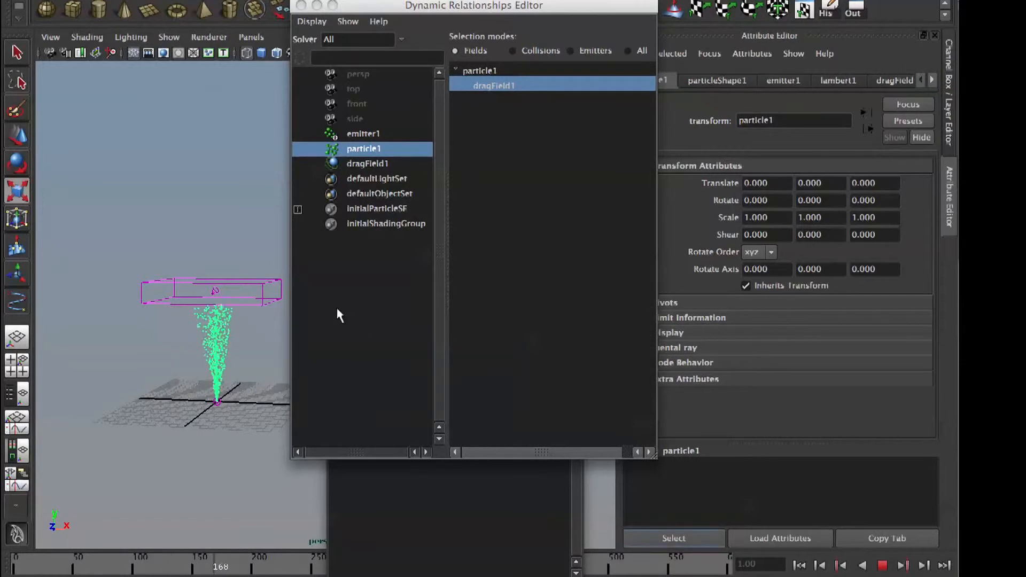
left_click(882, 566)
Step: Select the drag field, set its magnitude to 20, and replay the simulation from the first frame to frame 312
left_click(130, 282)
left_click_drag(128, 280, 166, 324)
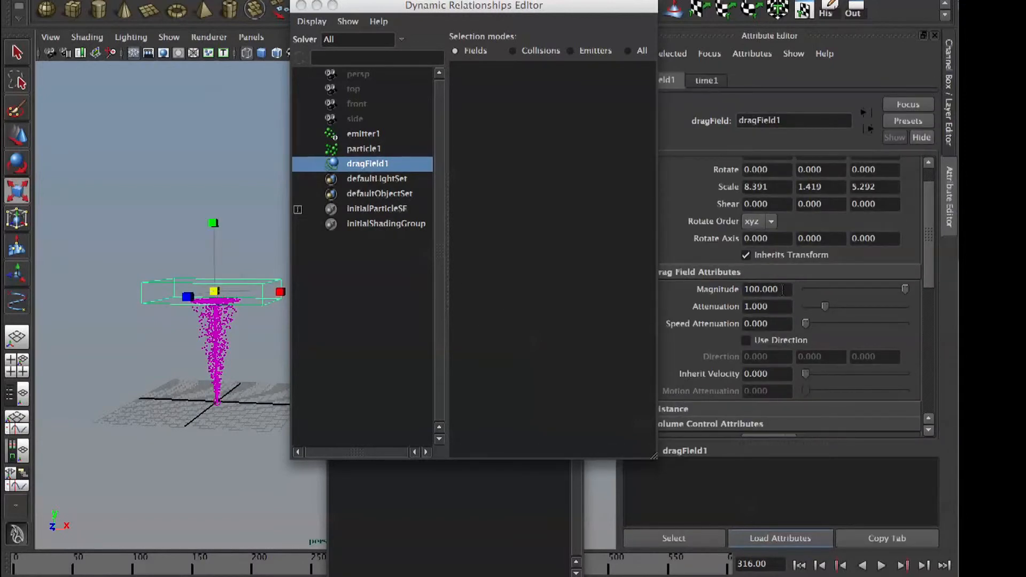
left_click(785, 289)
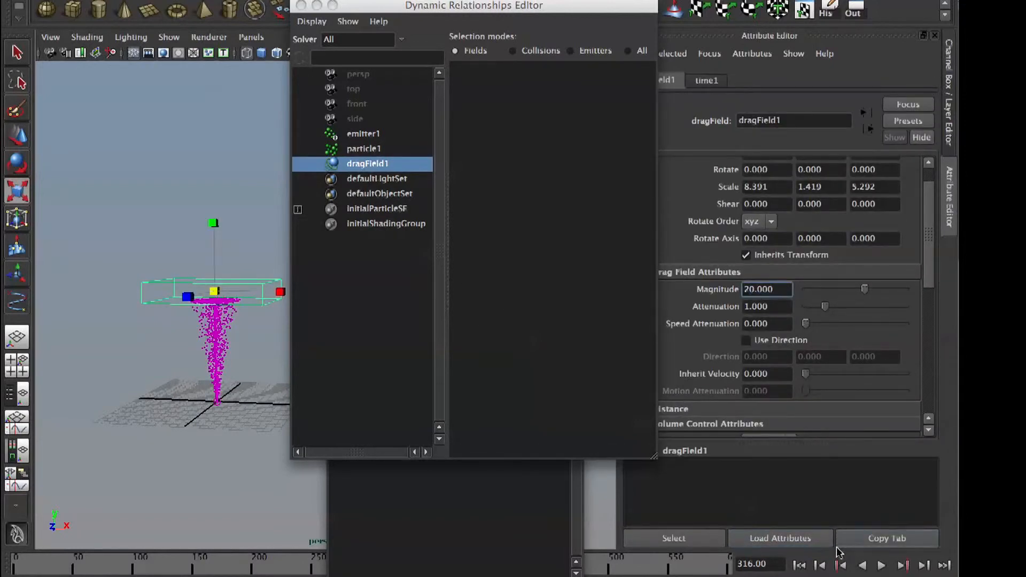
left_click(800, 566)
key("alt+v")
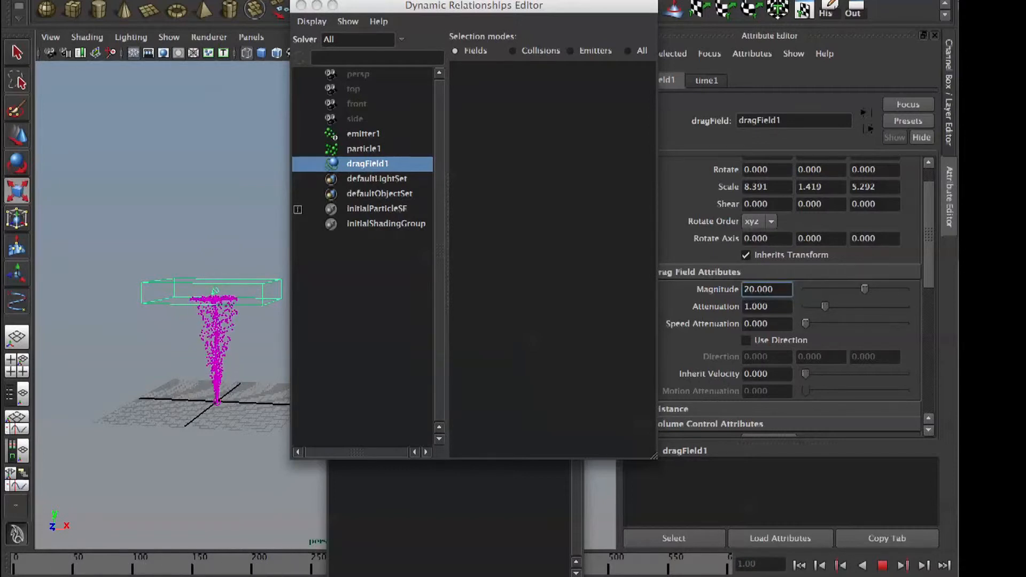
left_click(882, 566)
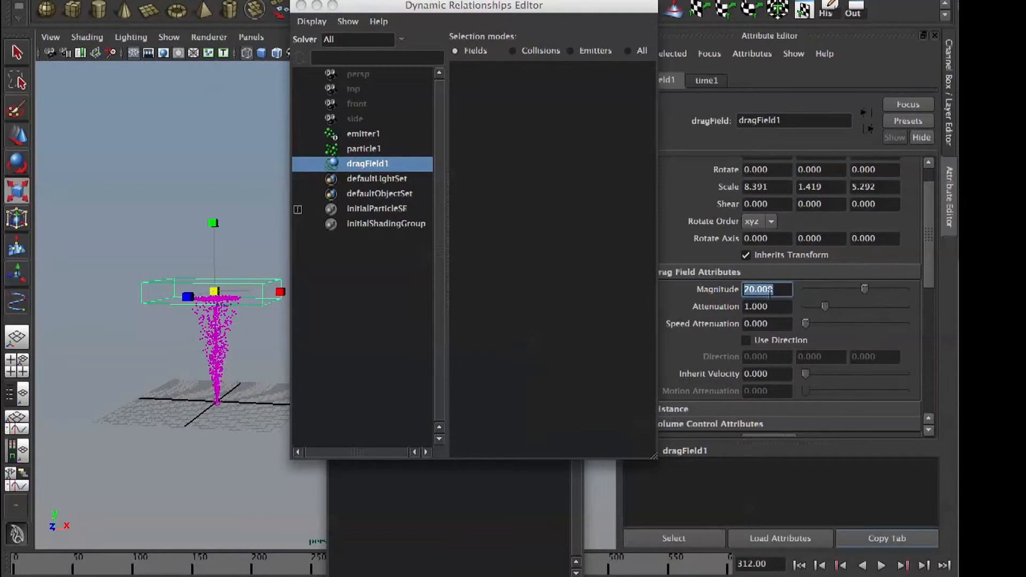
Step: Set the drag field's magnitude to 5 and replay the simulation to frame 354
type("5")
key("Return")
left_click(881, 566)
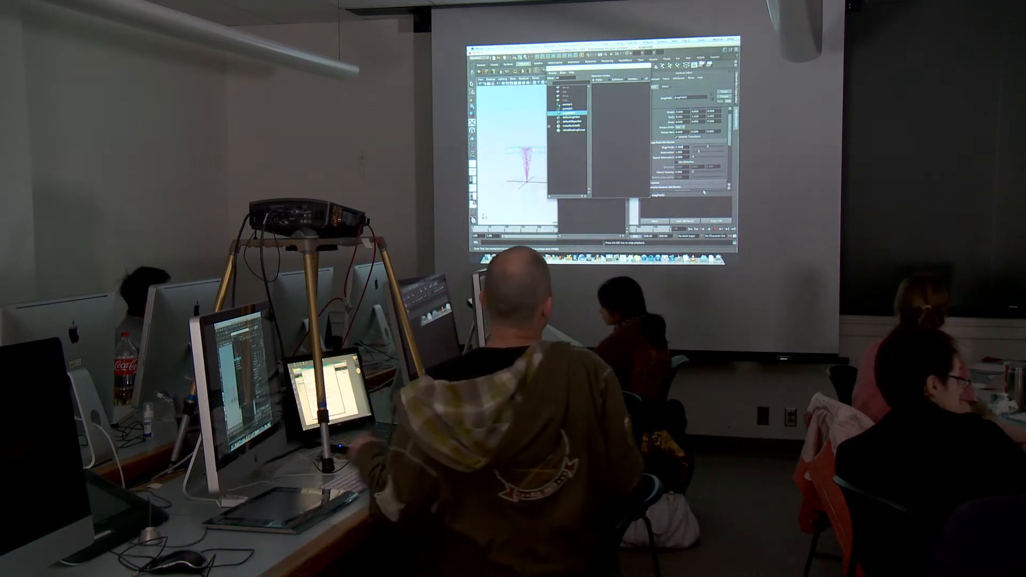
left_click(715, 230)
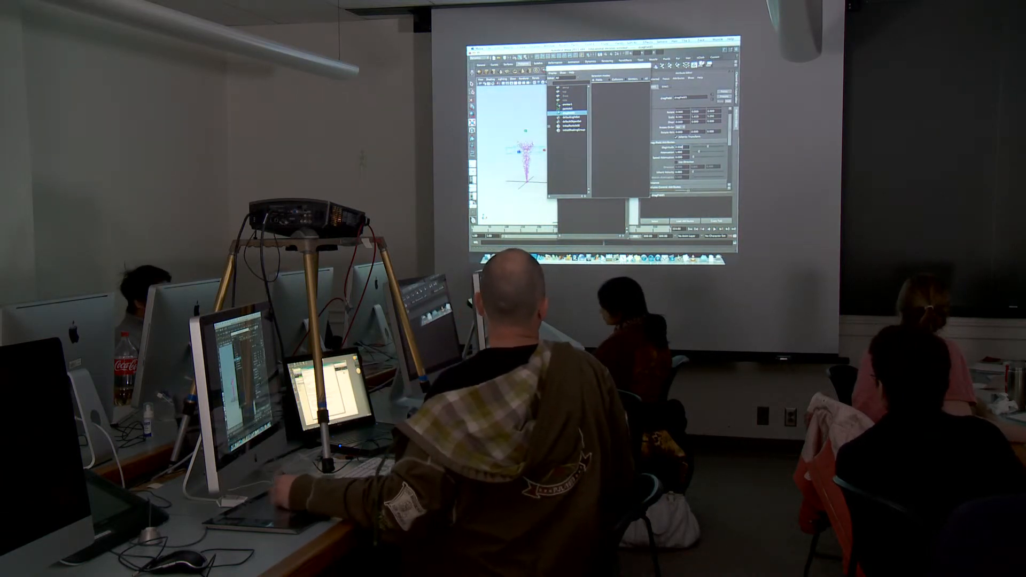
Step: Review the drag field's volume control attributes and the available volume shape options, keeping Cube
left_click(576, 153)
left_click(568, 112)
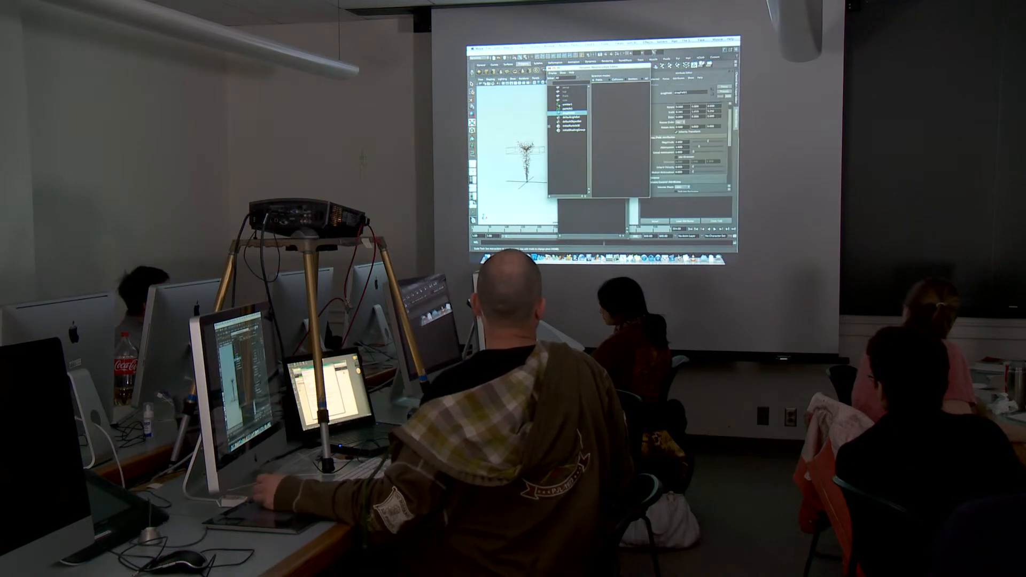
left_click_drag(730, 116, 728, 144)
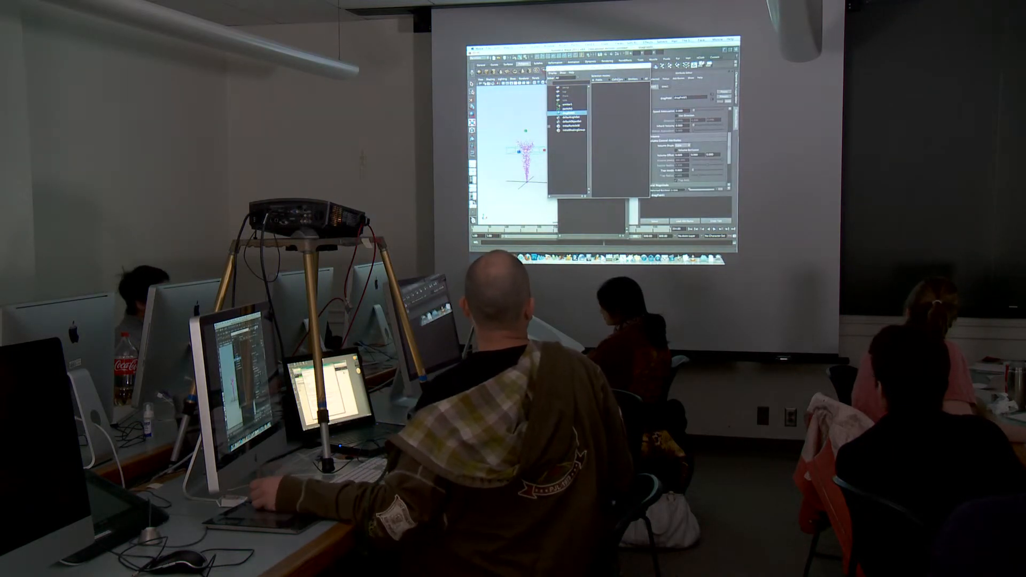
left_click_drag(619, 67, 603, 57)
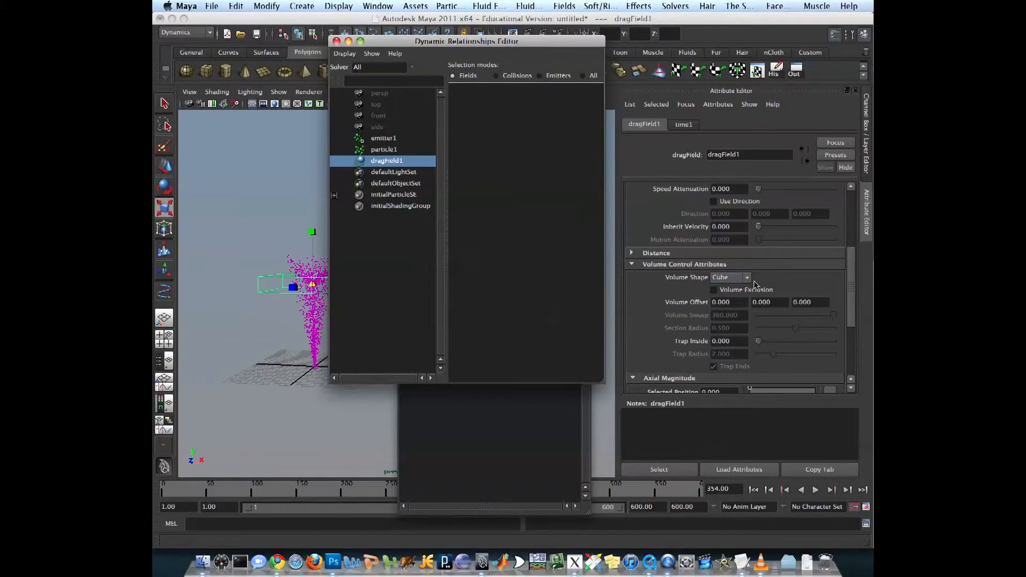
left_click(747, 279)
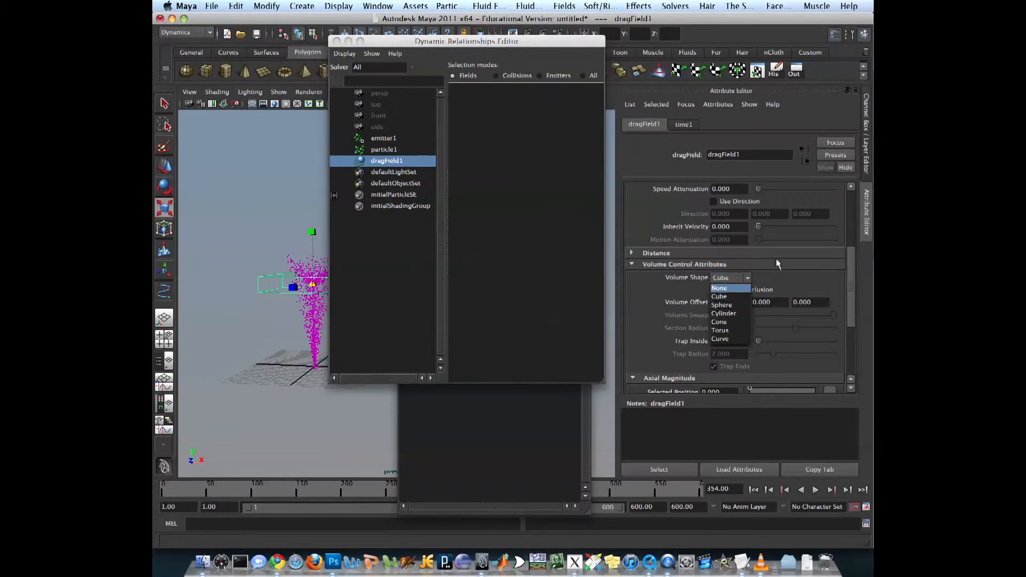
left_click(749, 279)
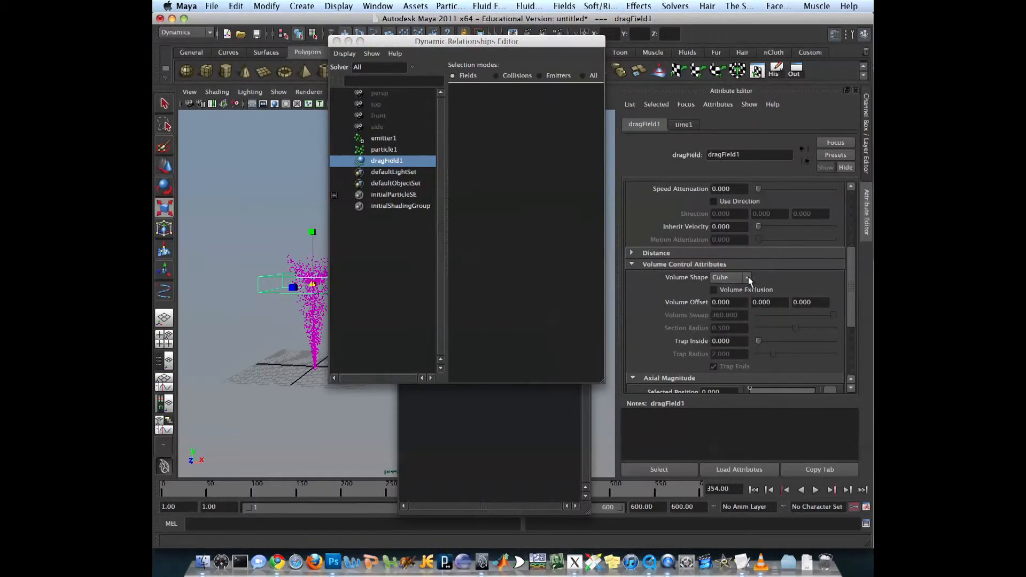
Step: Move the Dynamic Relationships Editor aside and delete the drag field from the scene
left_click(255, 276)
left_click_drag(473, 36, 626, 60)
left_click_drag(298, 306, 350, 323, "alt")
left_click_drag(352, 283, 368, 288)
left_click(368, 348)
key("Delete")
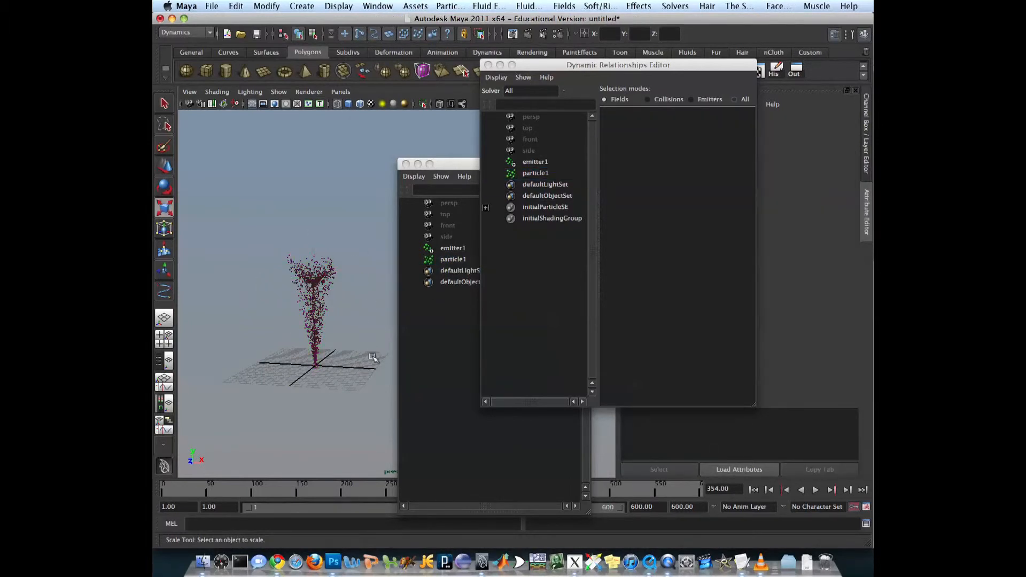
Step: Return to the first frame, close the Dynamic Relationships Editor, and add a gravity field to particle1
left_click(754, 489)
left_click(450, 259)
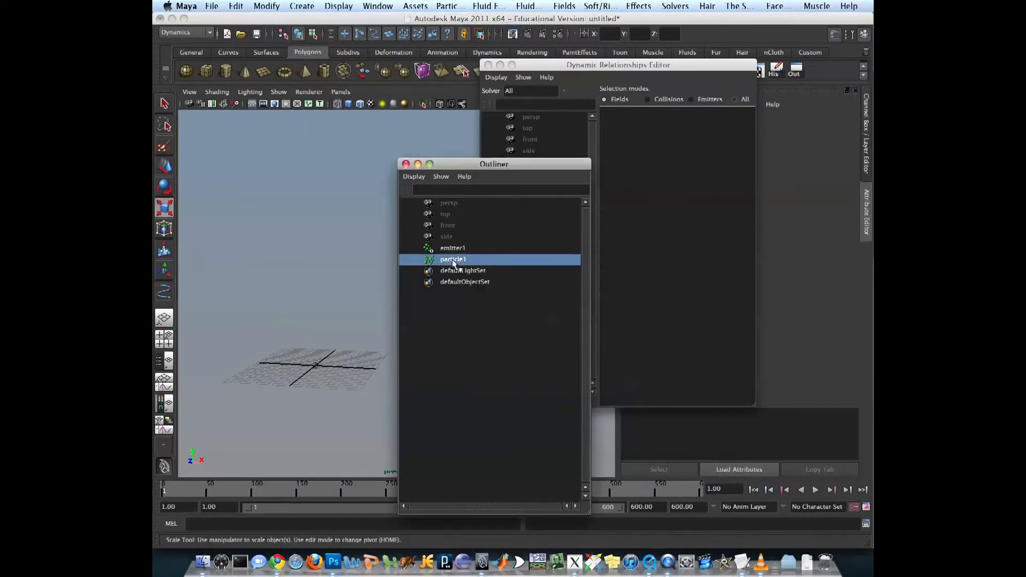
left_click(488, 65)
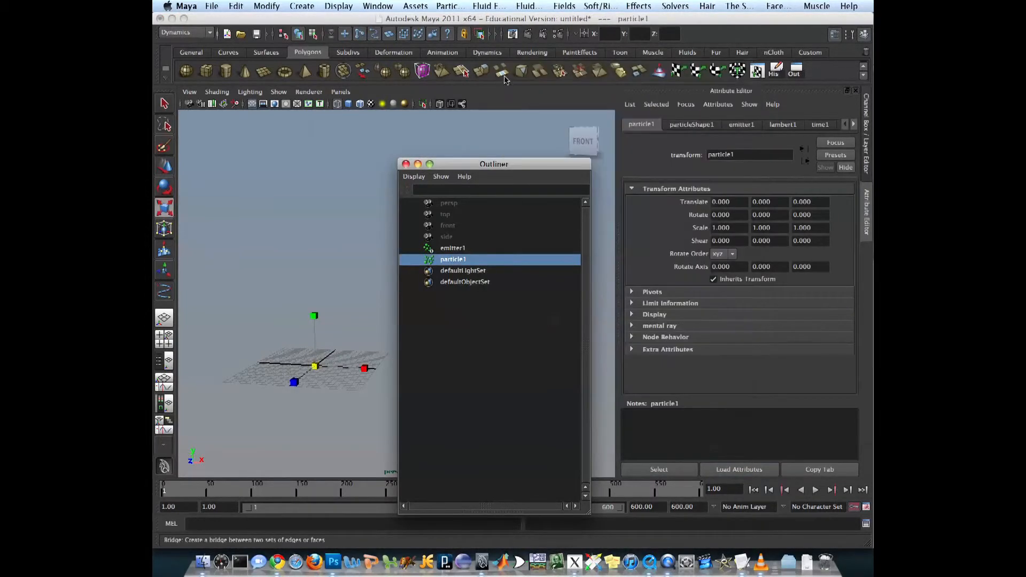
left_click(553, 7)
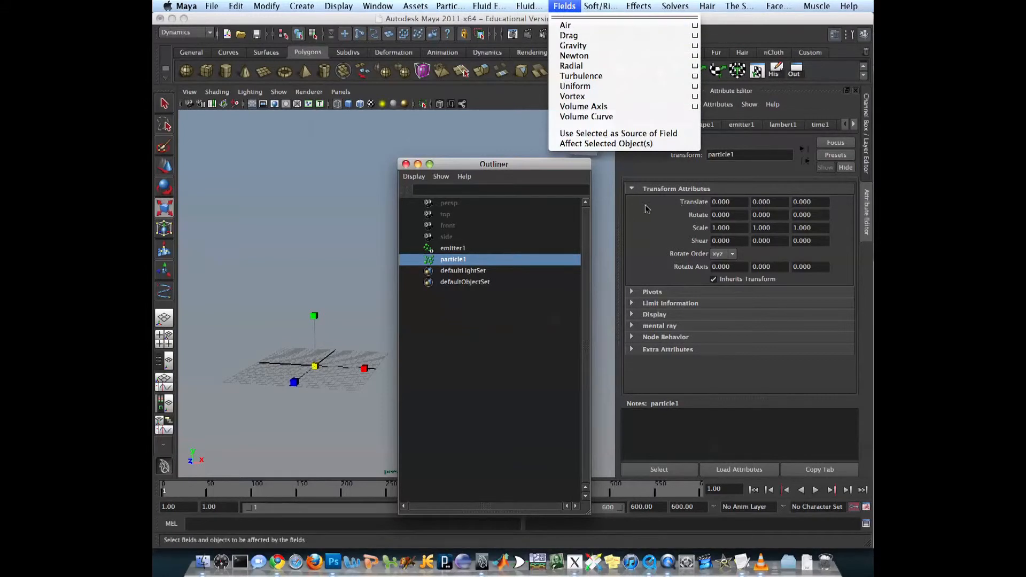
left_click(596, 46)
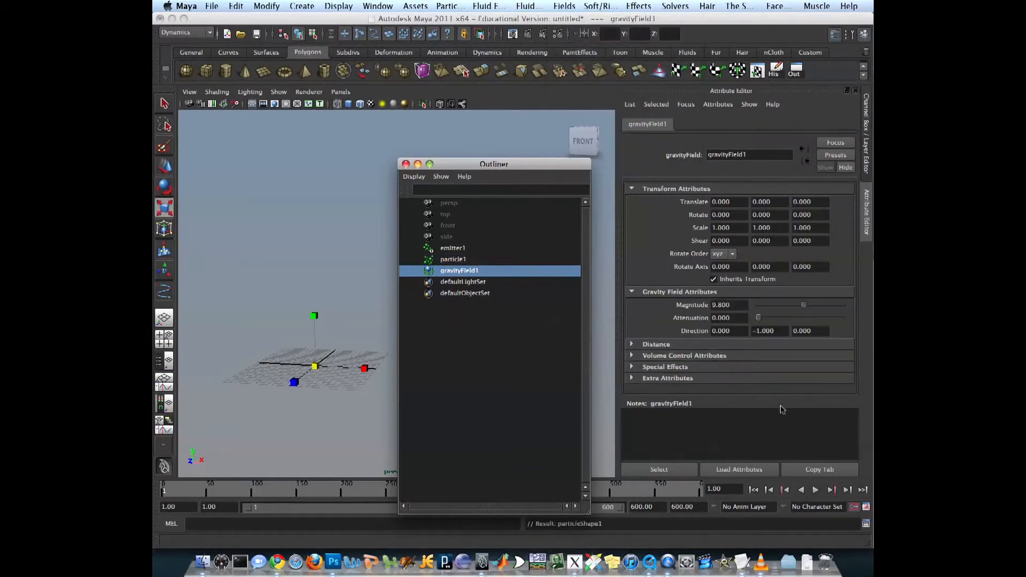
Step: Play the gravity simulation from the first frame to frame 127 and start it again from the beginning
left_click(755, 491)
left_click(816, 490)
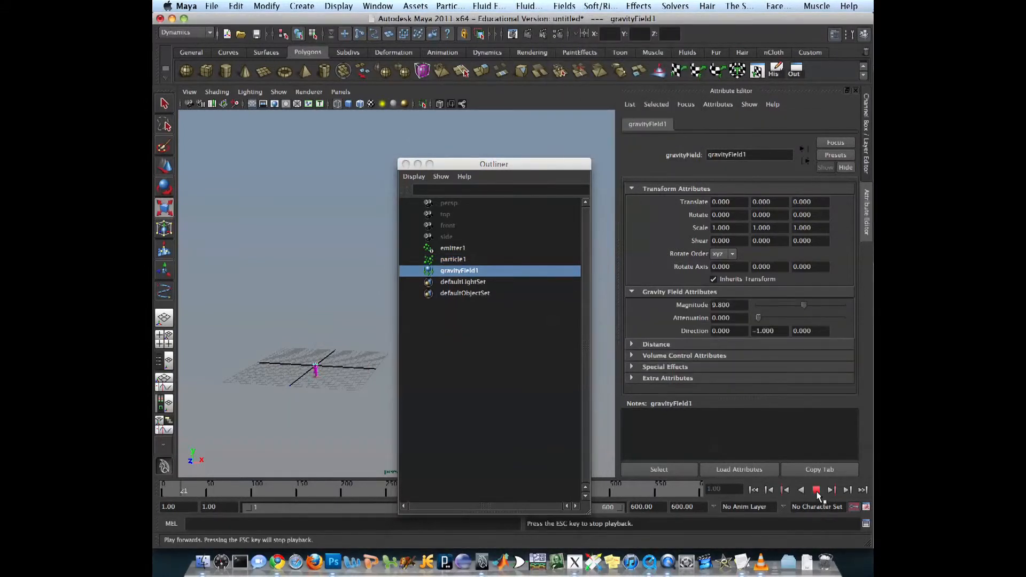
left_click(816, 490)
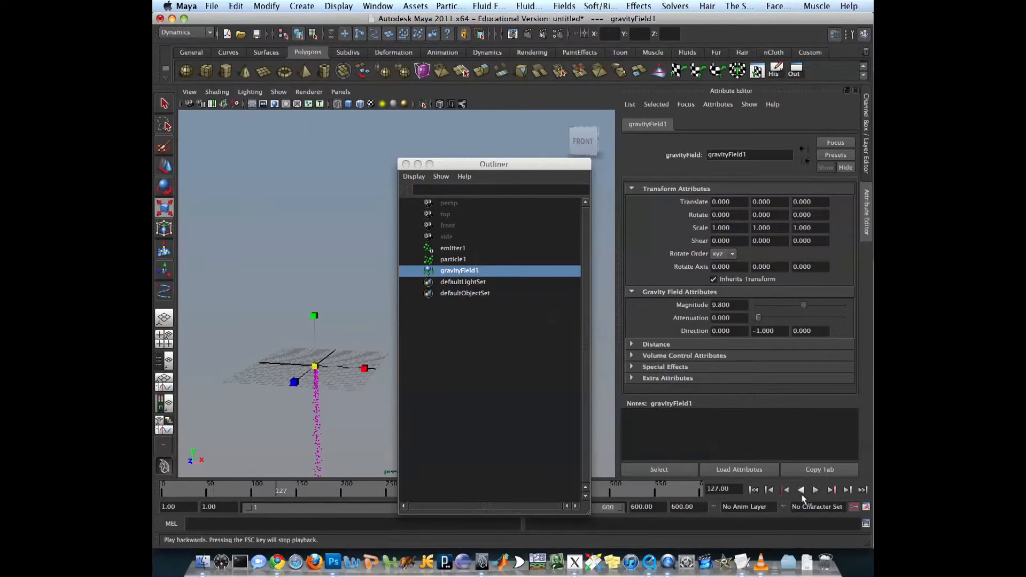
left_click(816, 491)
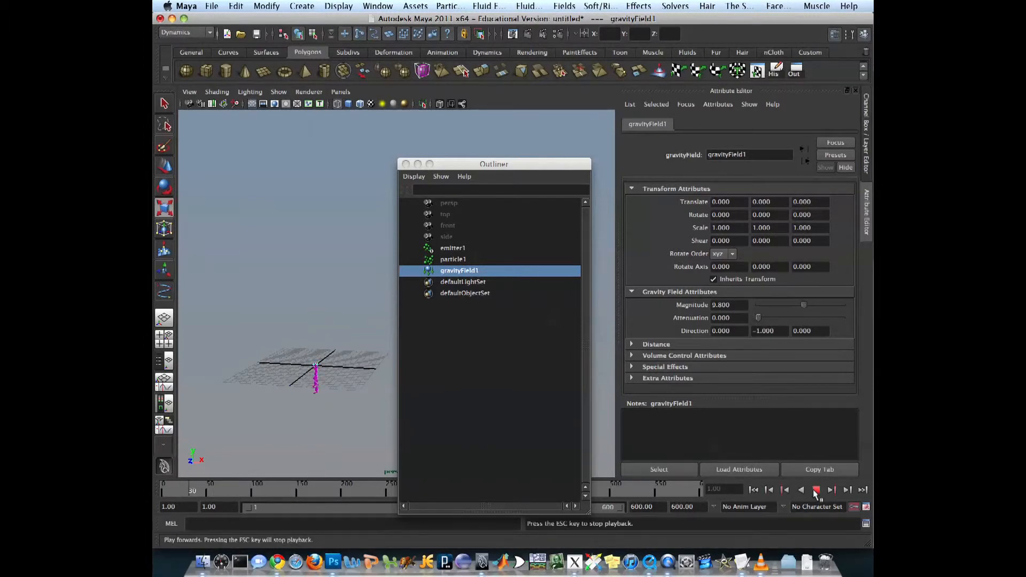
Step: Set the gravity field's magnitude to 3, play the simulation, and return to the first frame
left_click(816, 491)
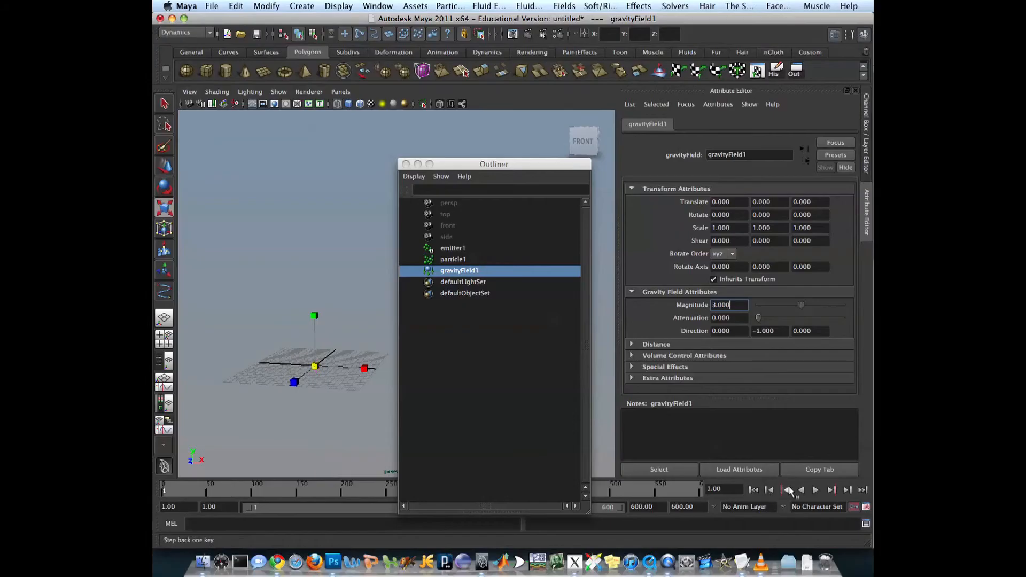
left_click(816, 490)
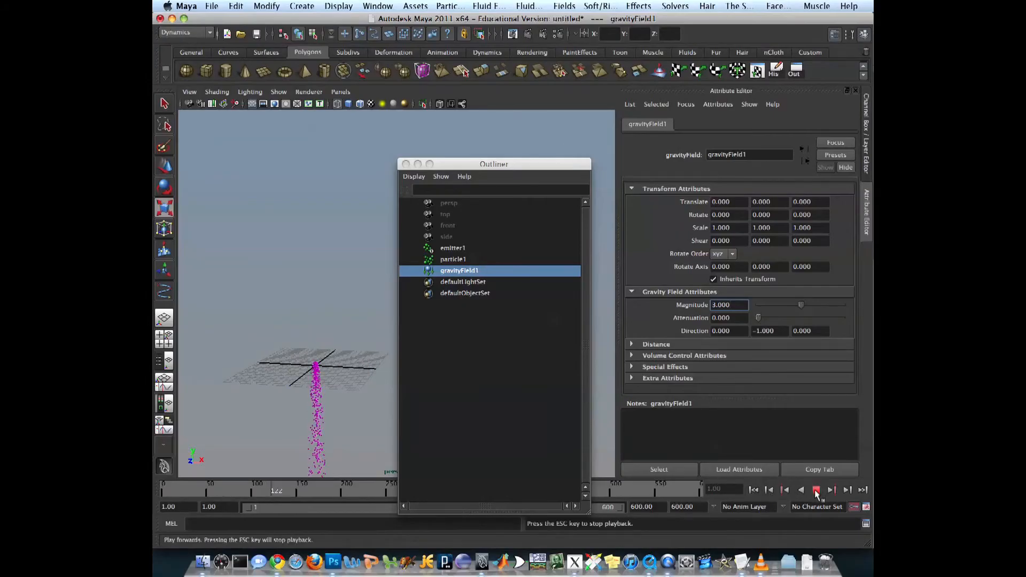
left_click(816, 491)
left_click(754, 490)
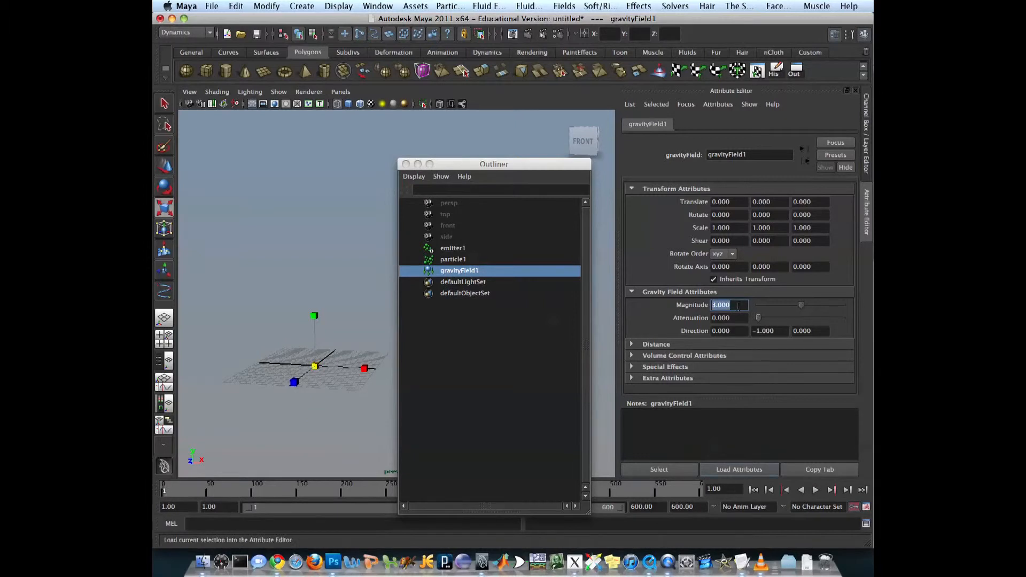
Step: Lower the gravity field's magnitude to 1, replay the simulation, and rewind to the start
left_click(815, 490)
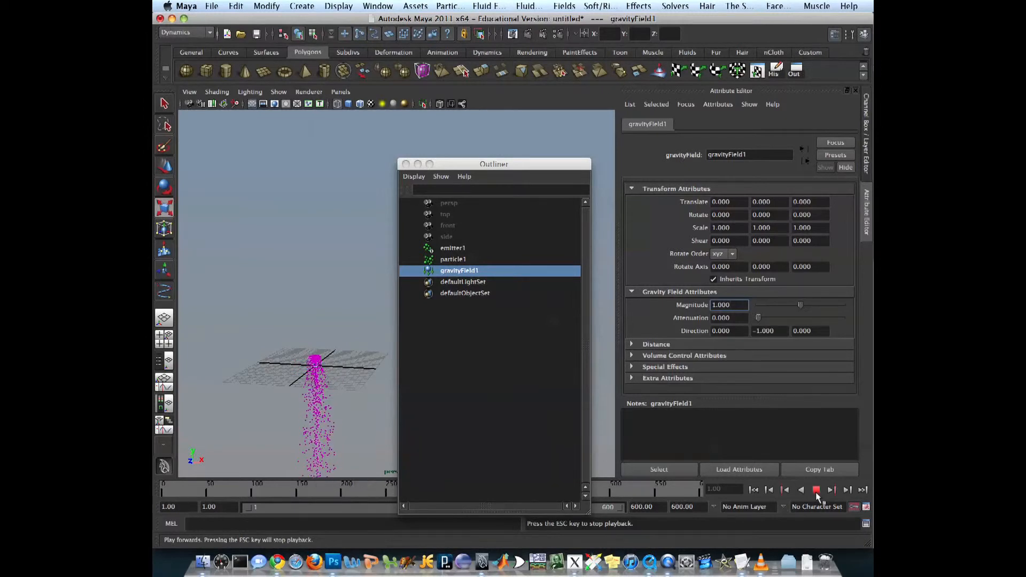
left_click(816, 491)
left_click(754, 490)
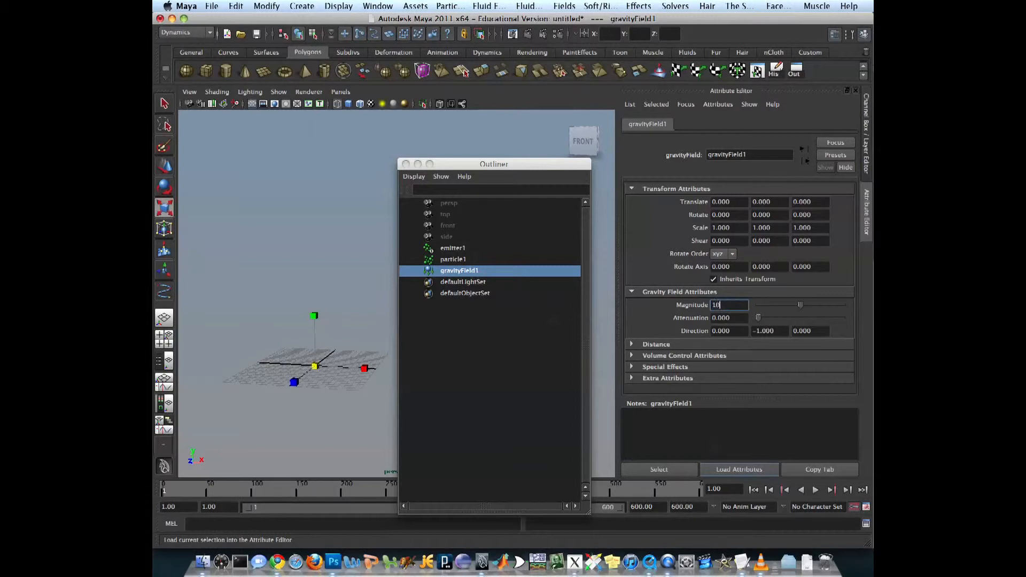
Step: Test the gravity simulation with a magnitude of 100, then set the magnitude to 5
left_click(816, 491)
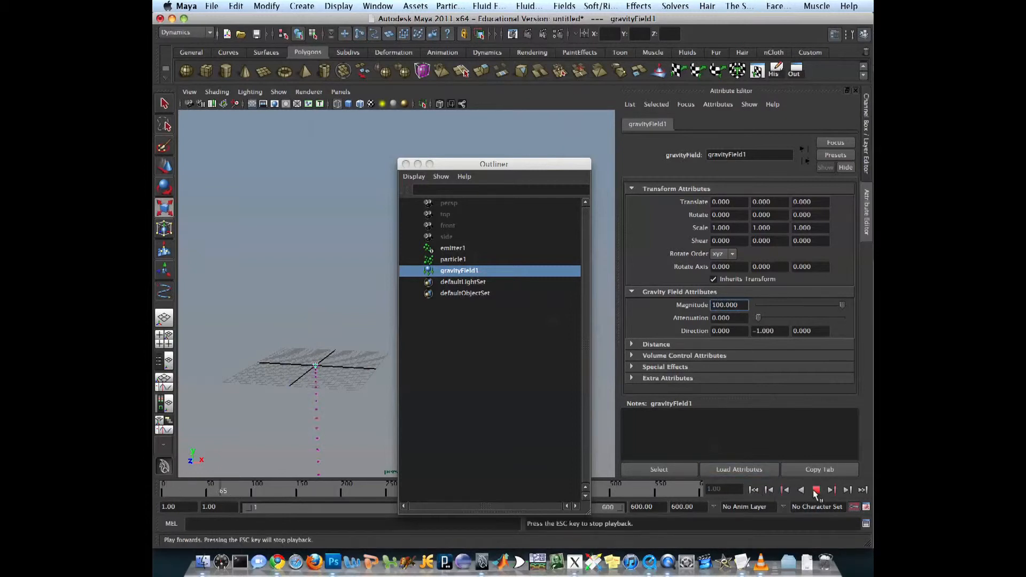
left_click(816, 491)
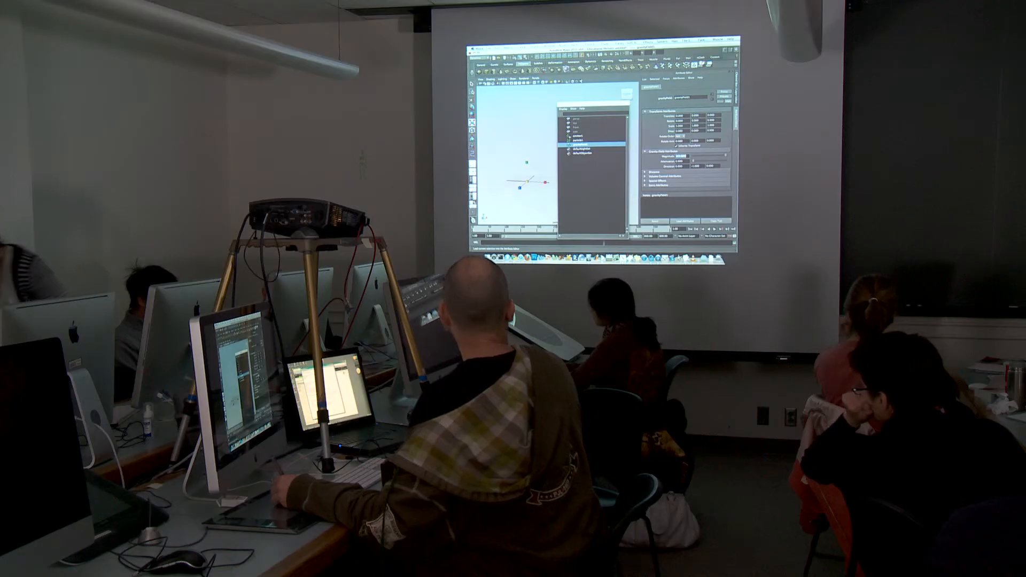
type("5")
key("Return")
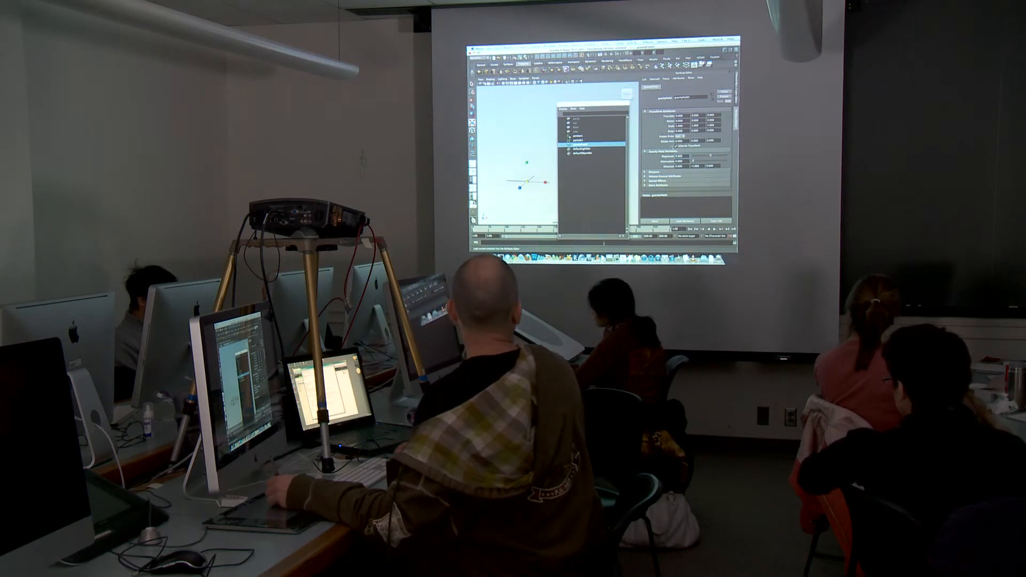
Step: Shrink the Outliner window and move it clear of the grid beside the Attribute Editor
left_click_drag(593, 103, 601, 70)
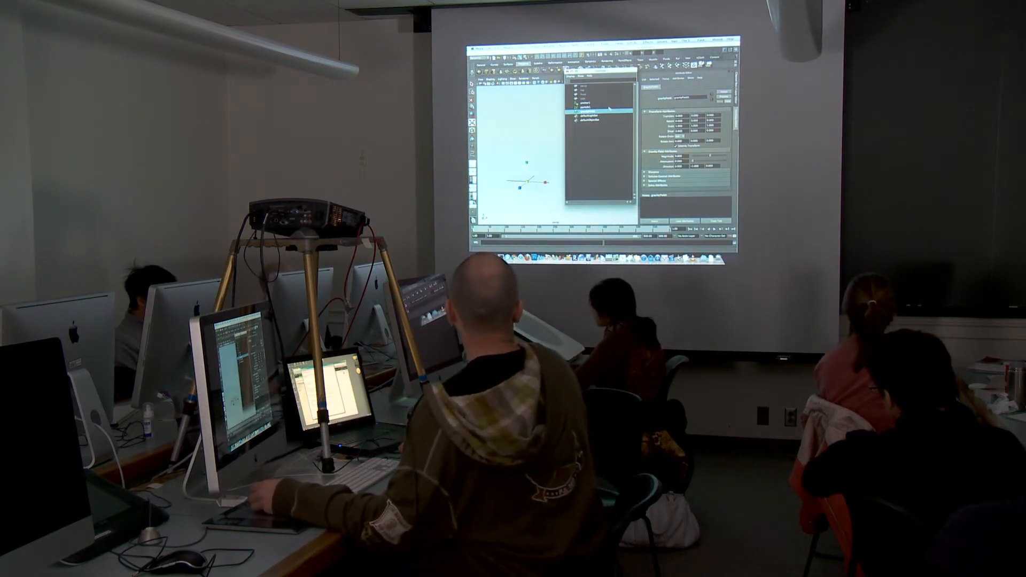
left_click_drag(581, 73, 585, 79)
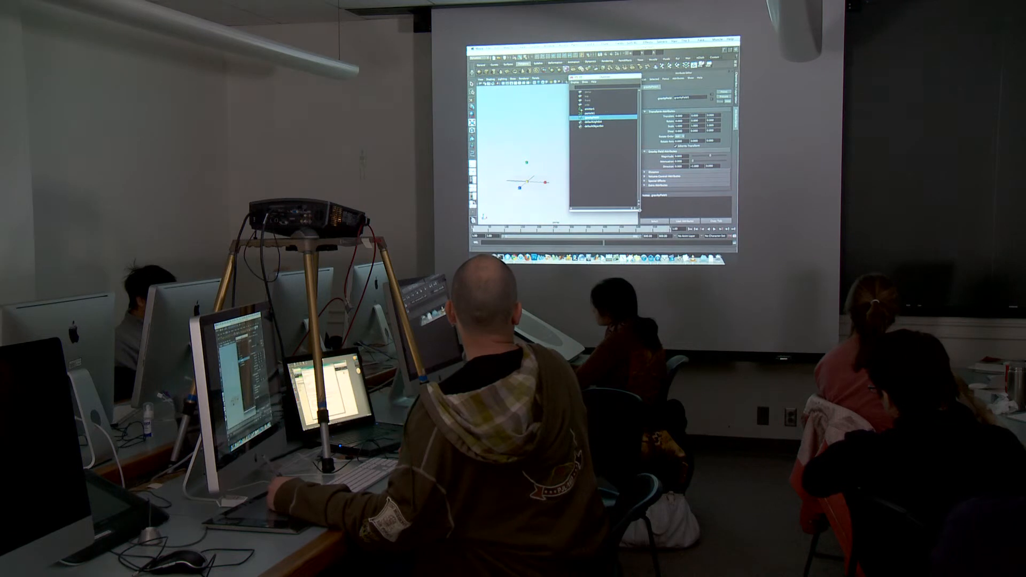
left_click_drag(639, 210, 633, 172)
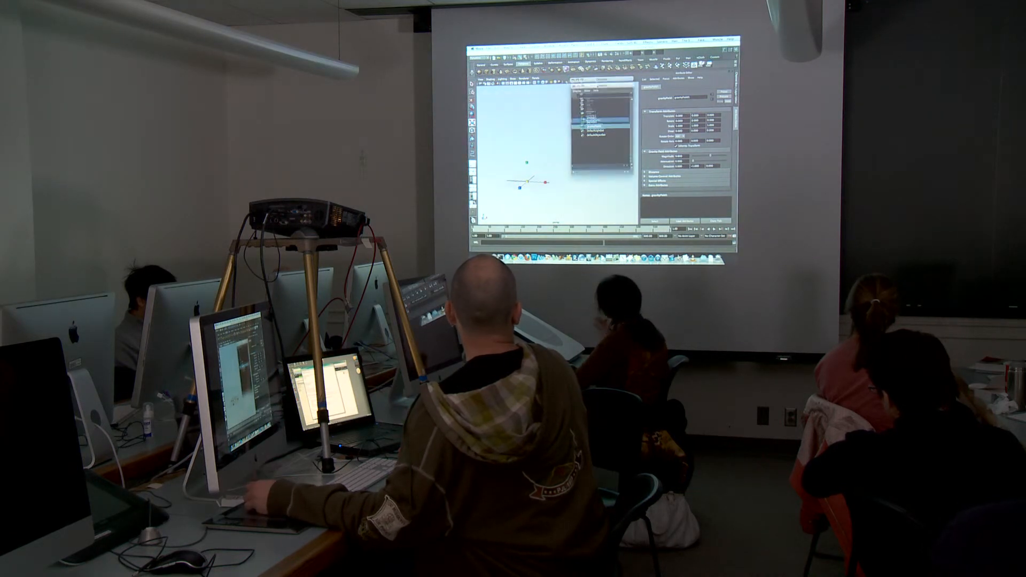
left_click_drag(598, 86, 599, 92)
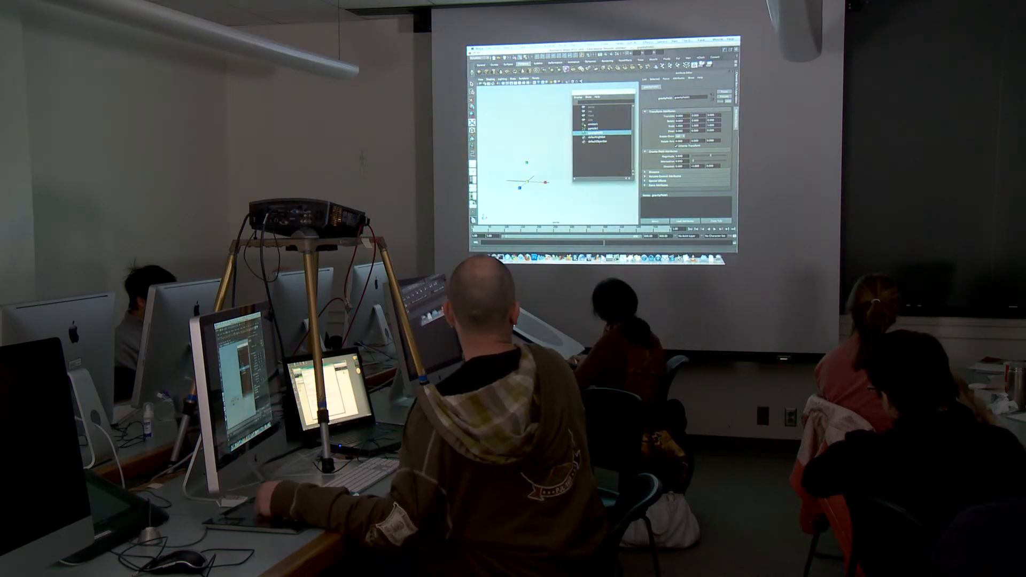
Step: Delete the gravity field from the scene and add a Newton field to particle1
left_click(553, 126)
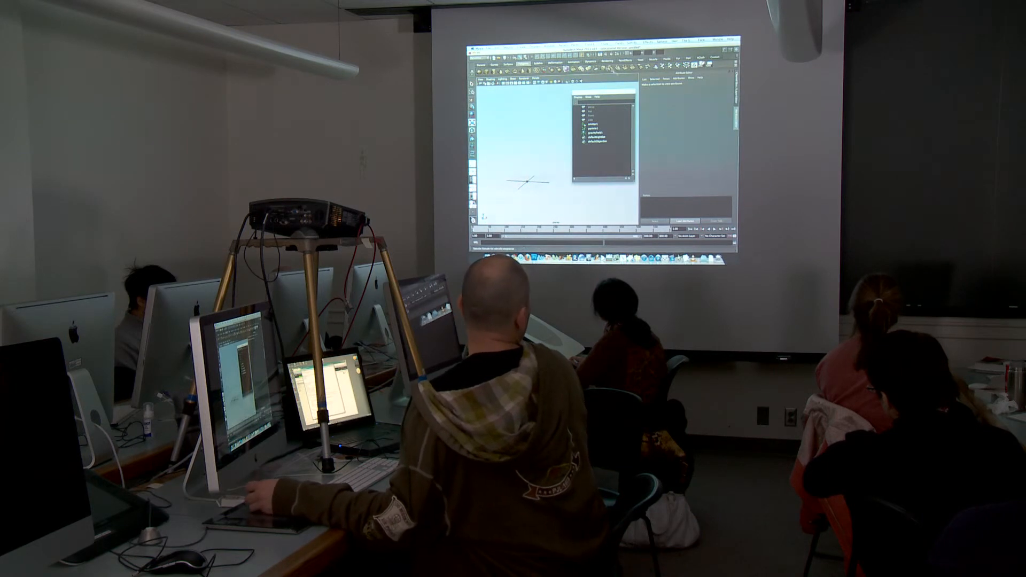
left_click(599, 133)
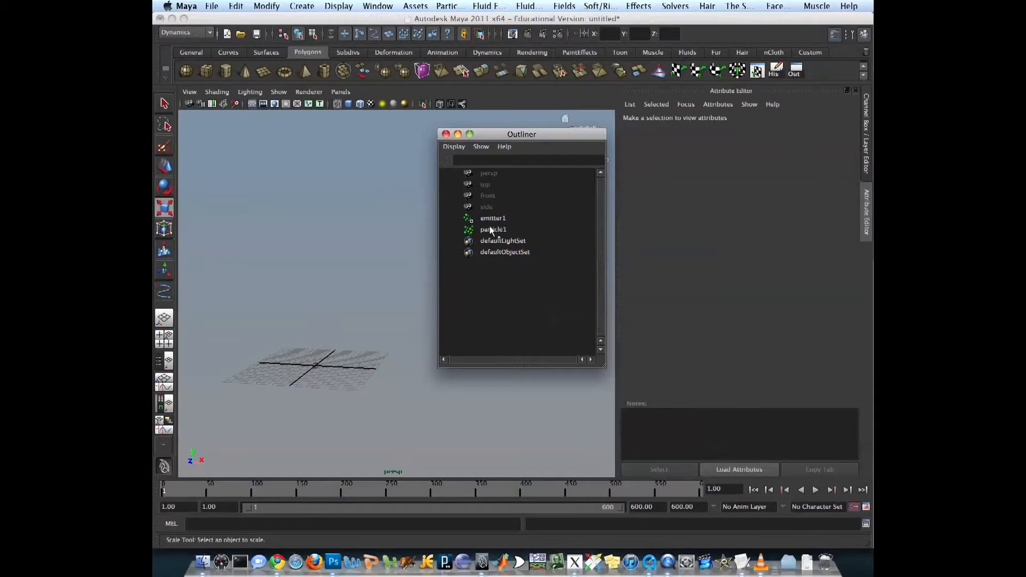
left_click(490, 230)
left_click(566, 7)
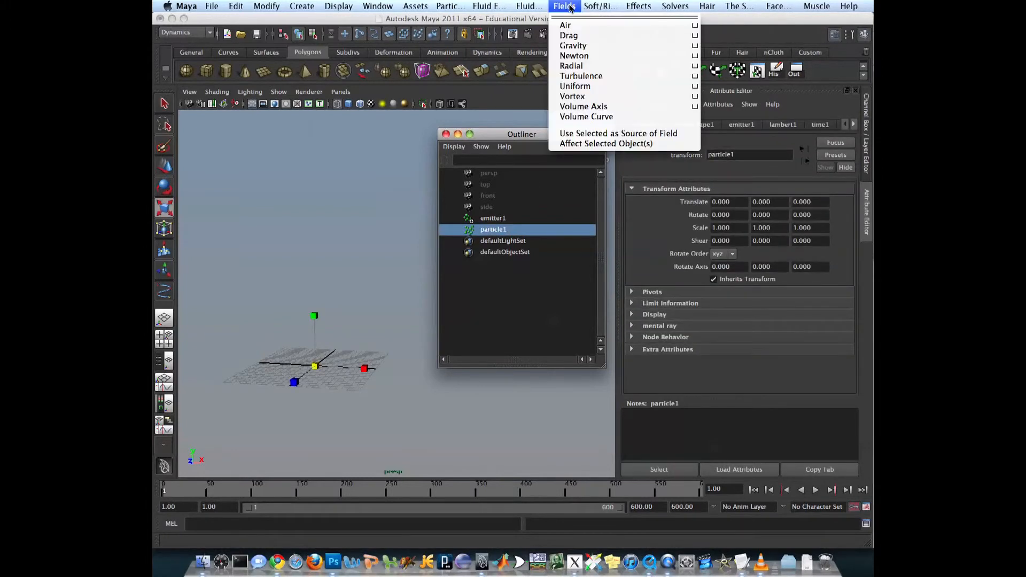
left_click(574, 55)
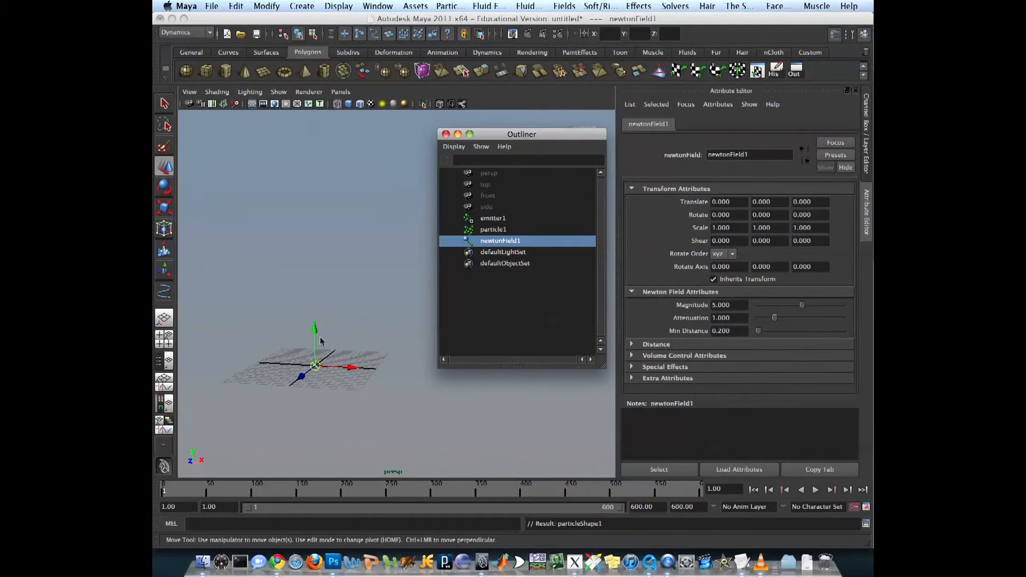
Step: Raise the Newton field to Translate Y 22 and play the particle simulation to frame 373
left_click_drag(329, 338, 303, 258)
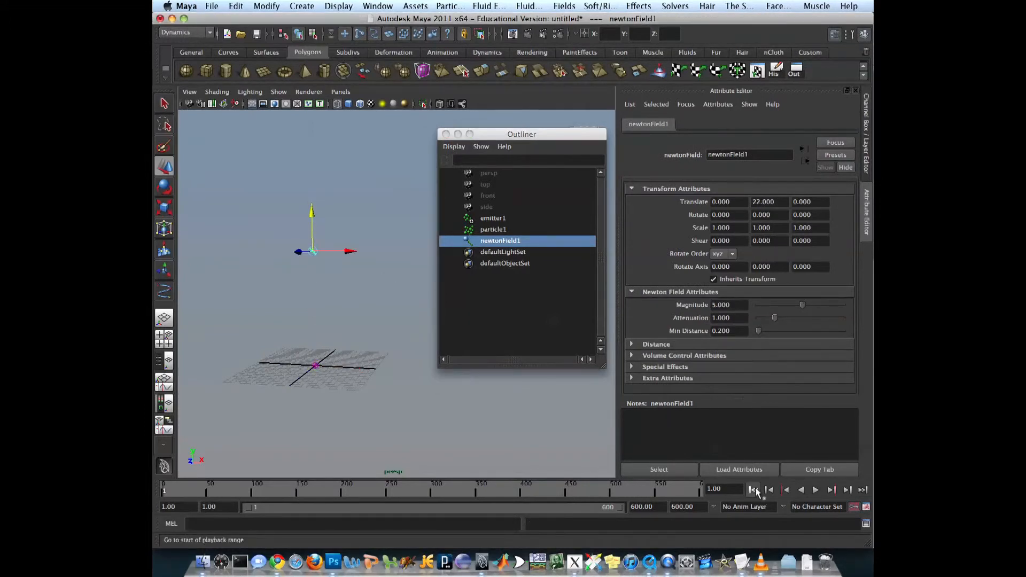
left_click(815, 491)
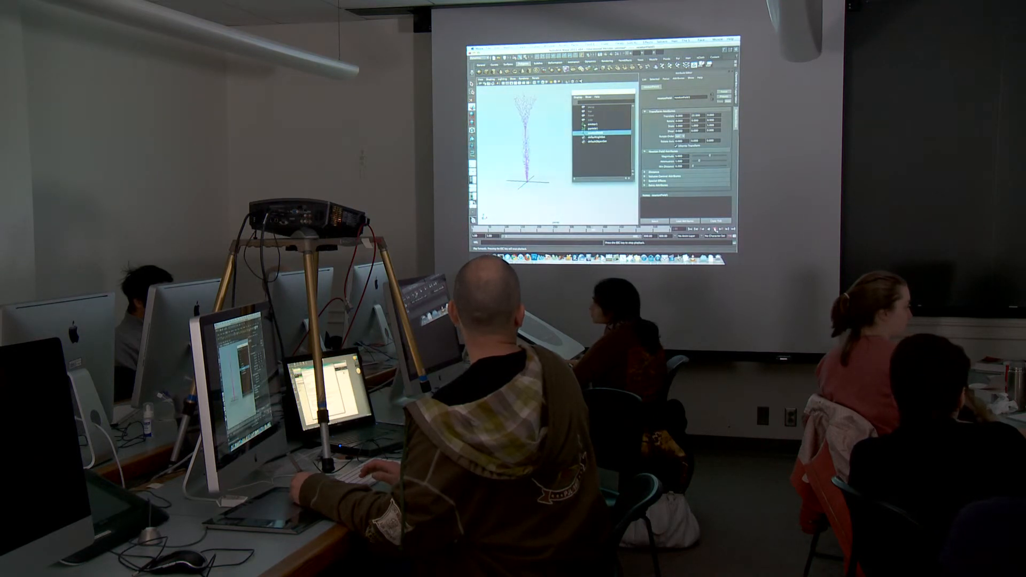
left_click(716, 231)
Step: Select particle1 together with the Newton field and return to the first frame
left_click(596, 162)
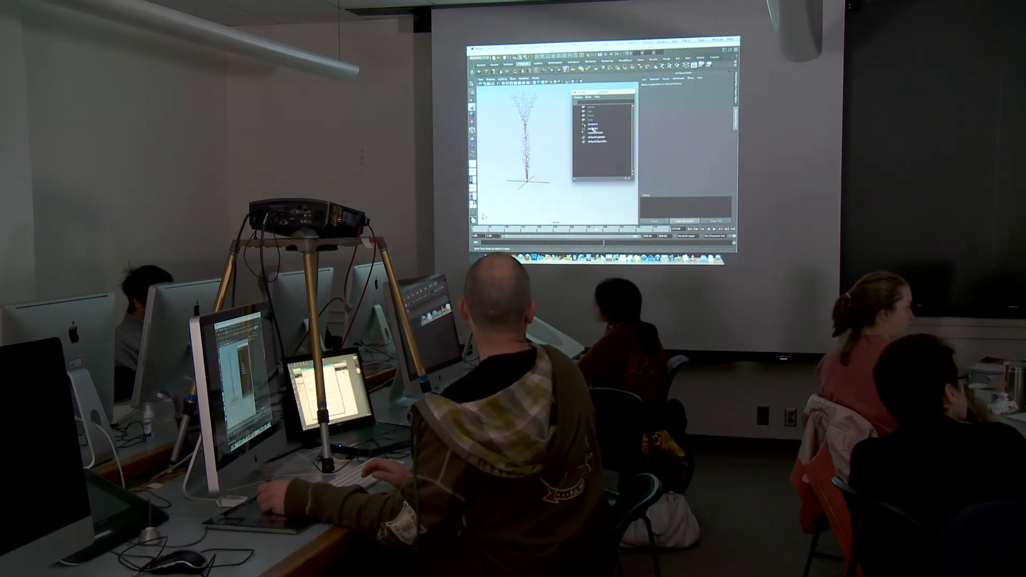
left_click(592, 128)
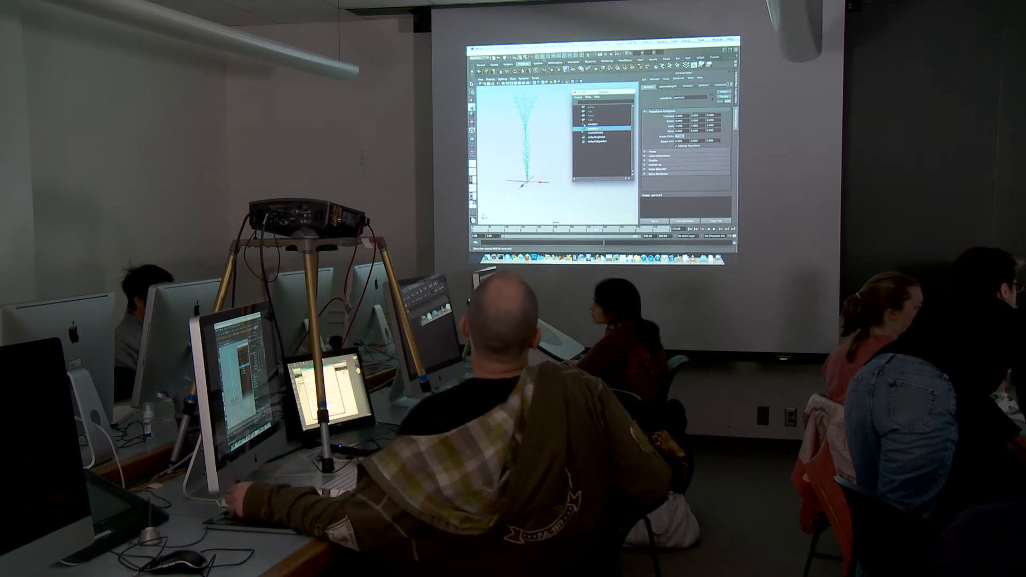
left_click(378, 6)
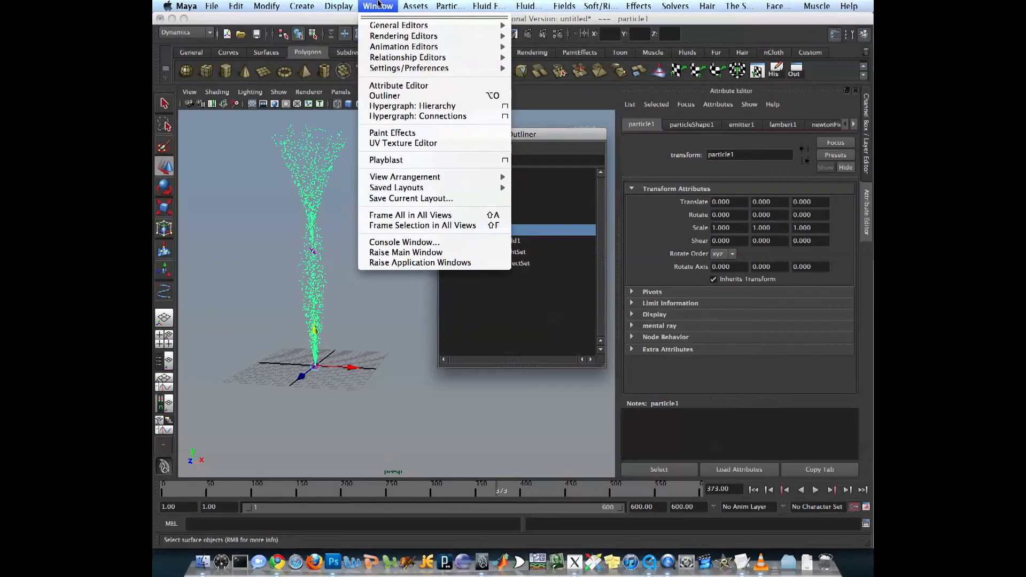
mouse_move(377, 58)
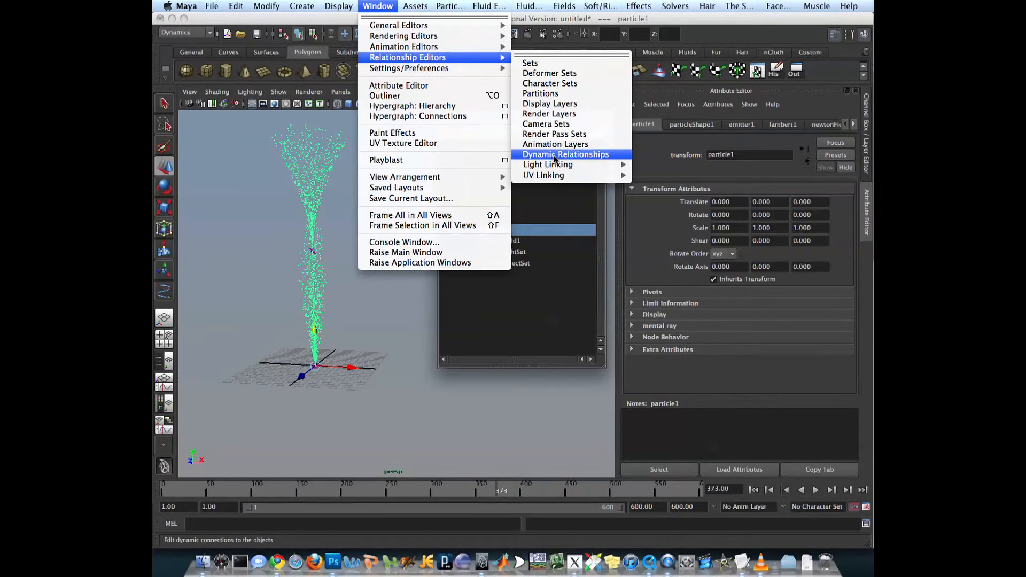
left_click(399, 299)
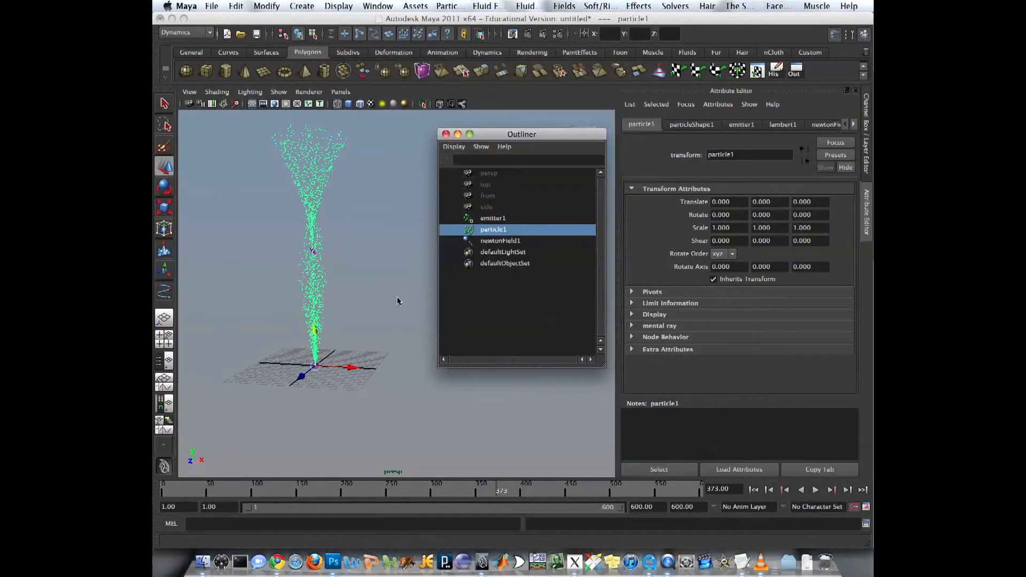
left_click(315, 252, "shift")
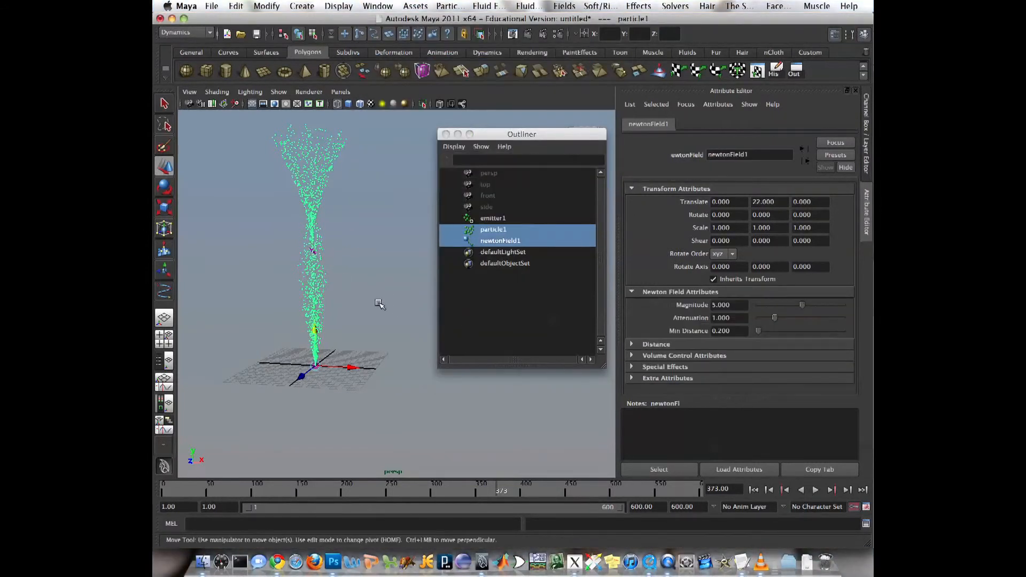
left_click(754, 489)
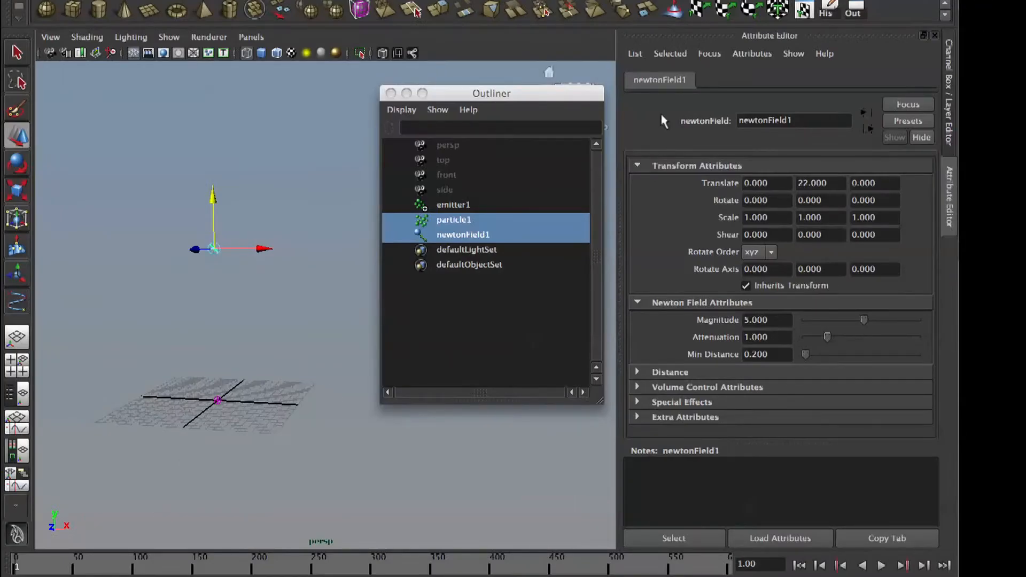
Step: Keyframe the Newton field's translation up to frame 86, moving it to X 20, then X -11, then Y 2
left_click(949, 91)
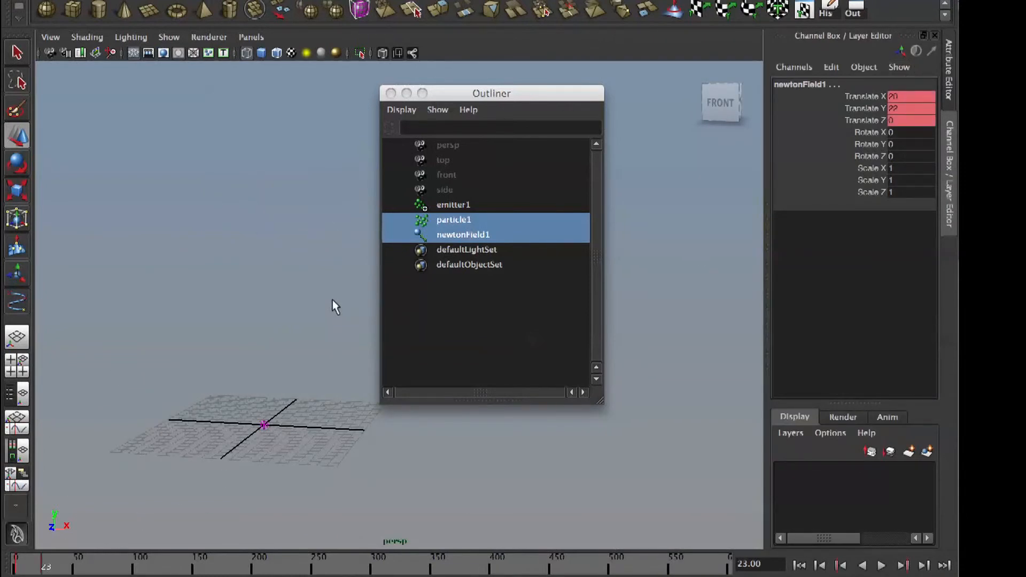
left_click_drag(497, 93, 692, 99)
left_click_drag(491, 237, 198, 203)
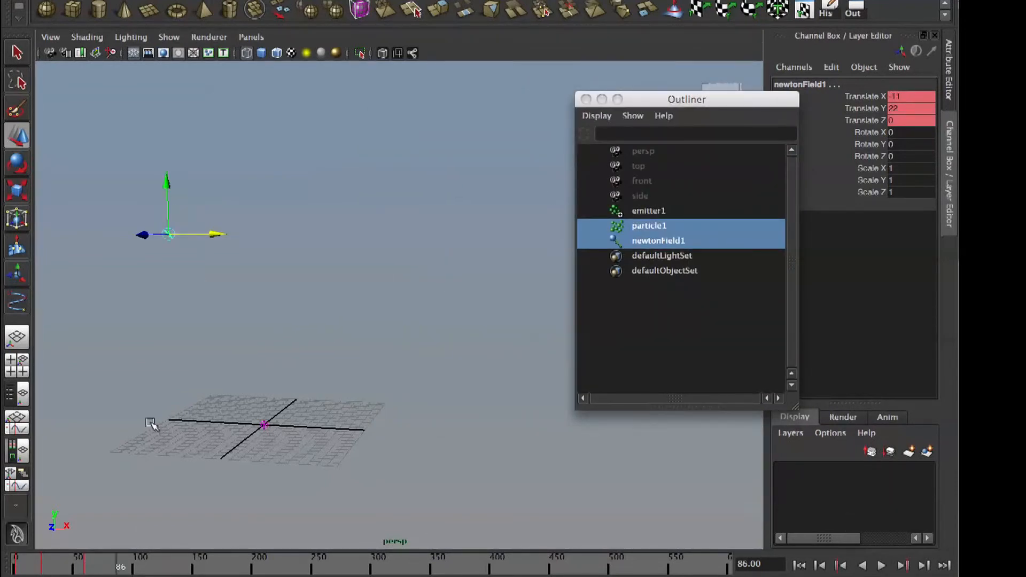
left_click_drag(171, 180, 174, 350)
Step: Play the keyframed Newton field simulation from the first frame to frame 187 and rewind it
left_click(797, 566)
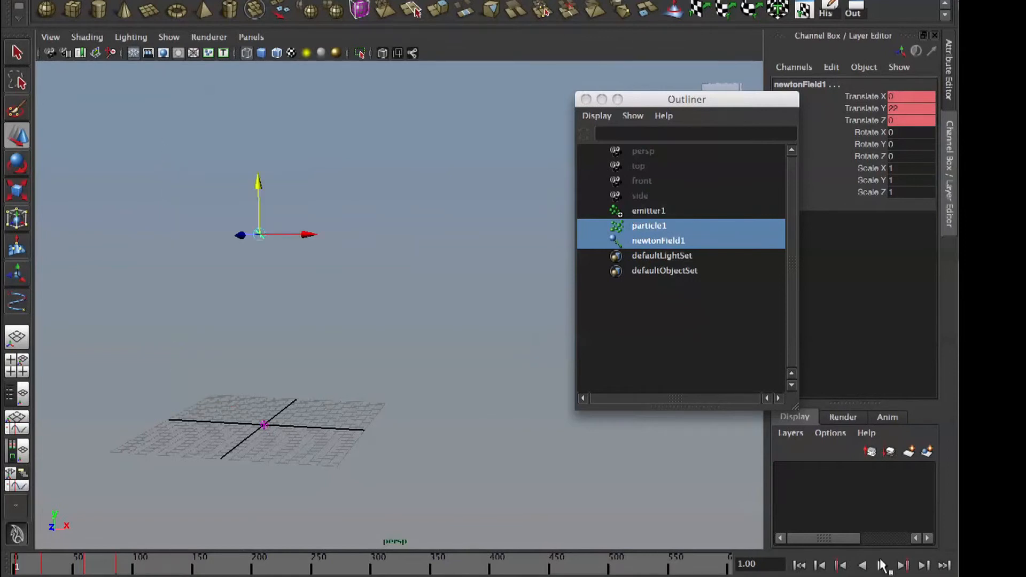
left_click(881, 565)
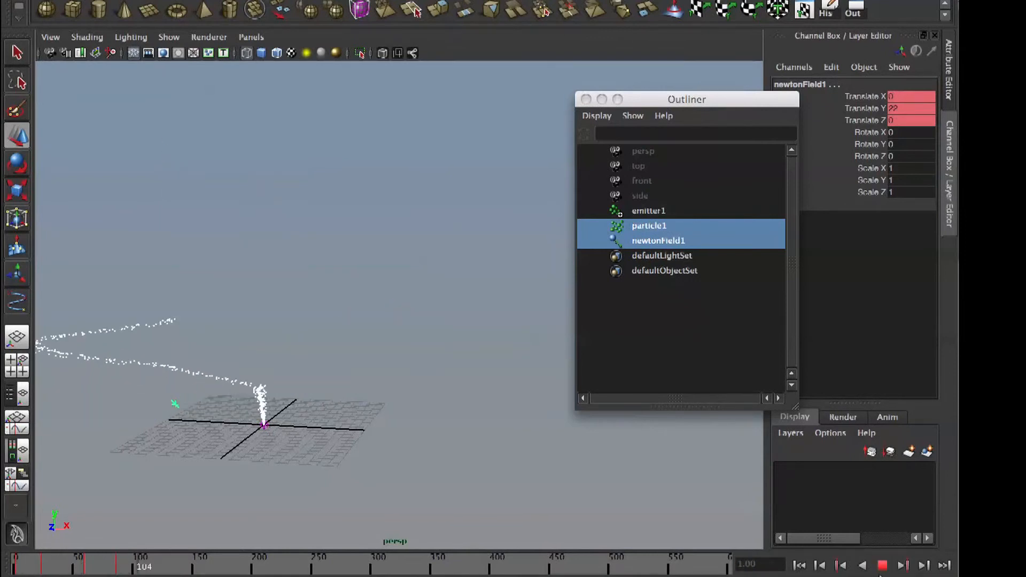
left_click(881, 567)
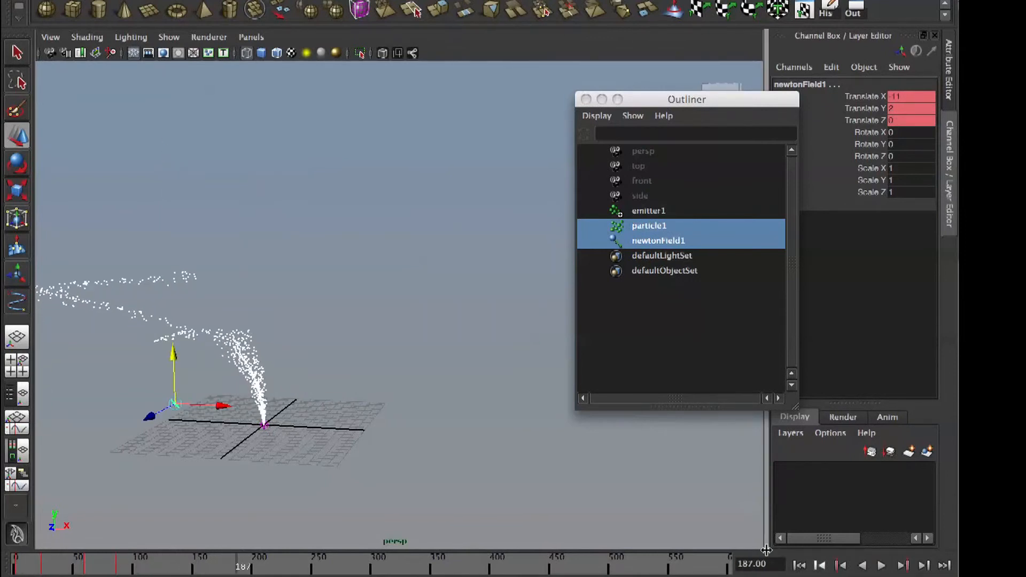
left_click(799, 565)
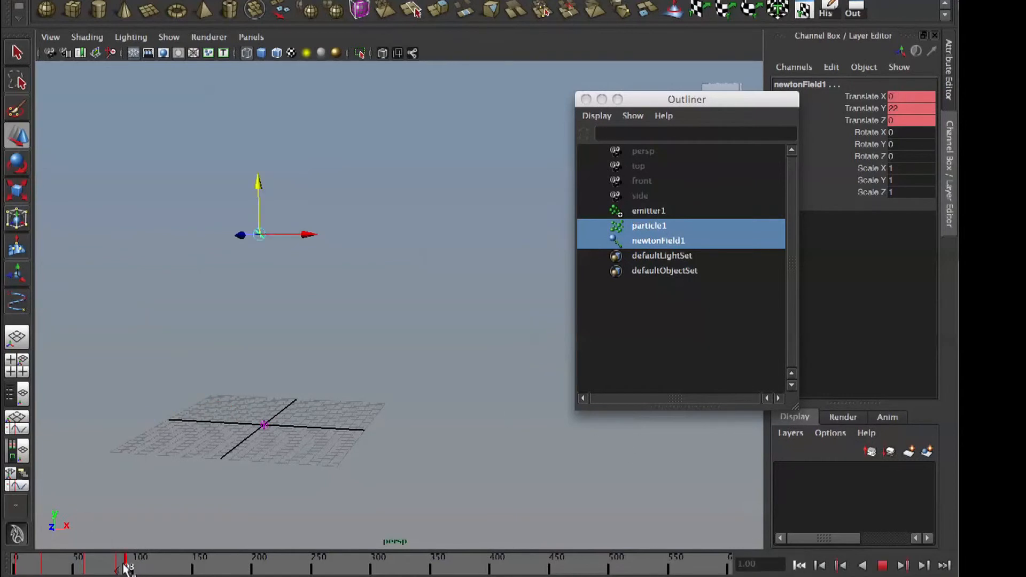
Step: Select the translation keys on the timeline, stretch their spacing, and shift the selected range to frames 97–549
left_click_drag(128, 566, 41, 563, "shift")
left_click_drag(129, 571, 575, 566, "shift")
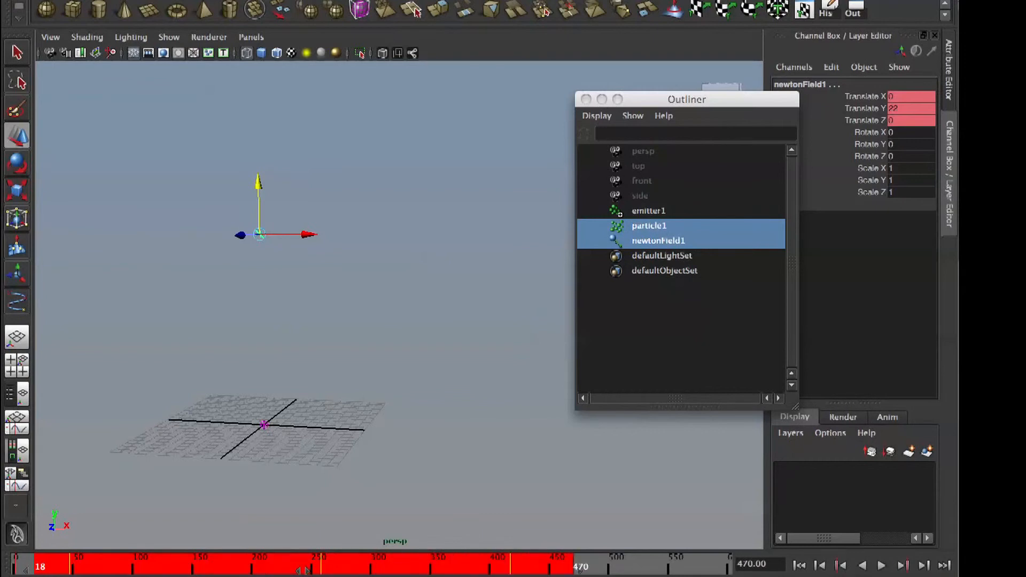
left_click_drag(300, 571, 397, 570)
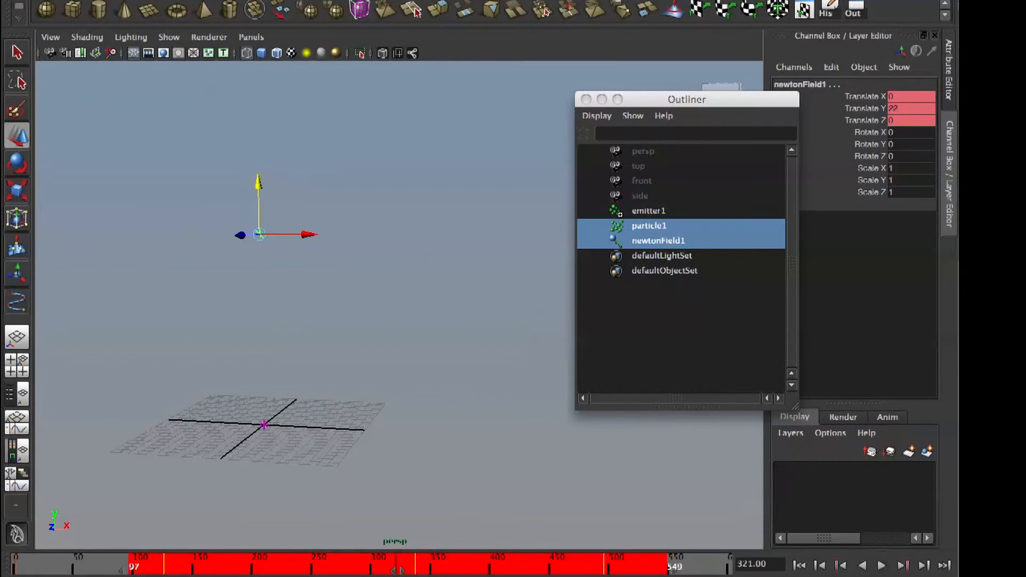
Step: Play the retimed particle animation, return to the first frame, and select only the Newton field
left_click(882, 566)
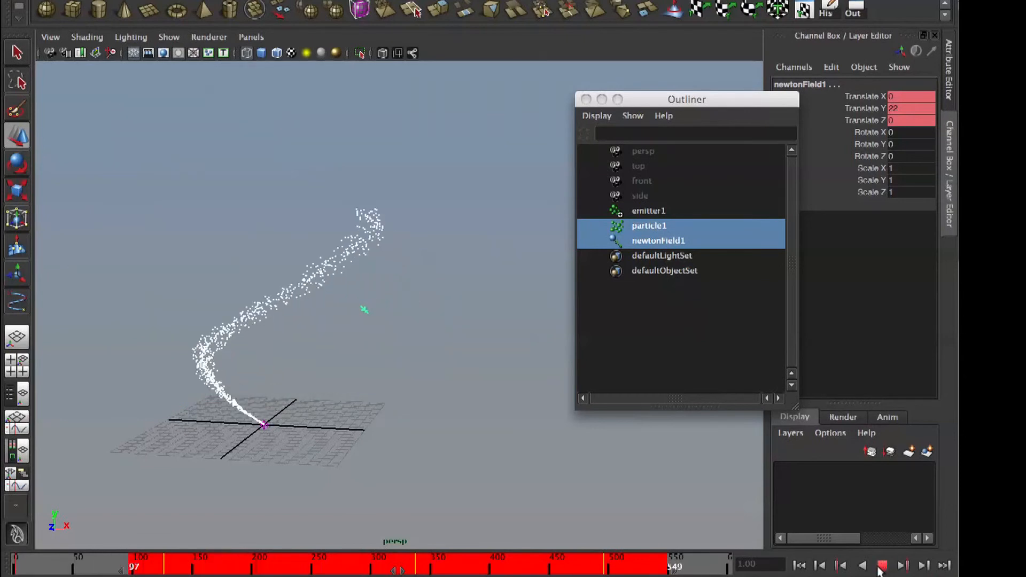
left_click(880, 567)
left_click(799, 566)
left_click(663, 241)
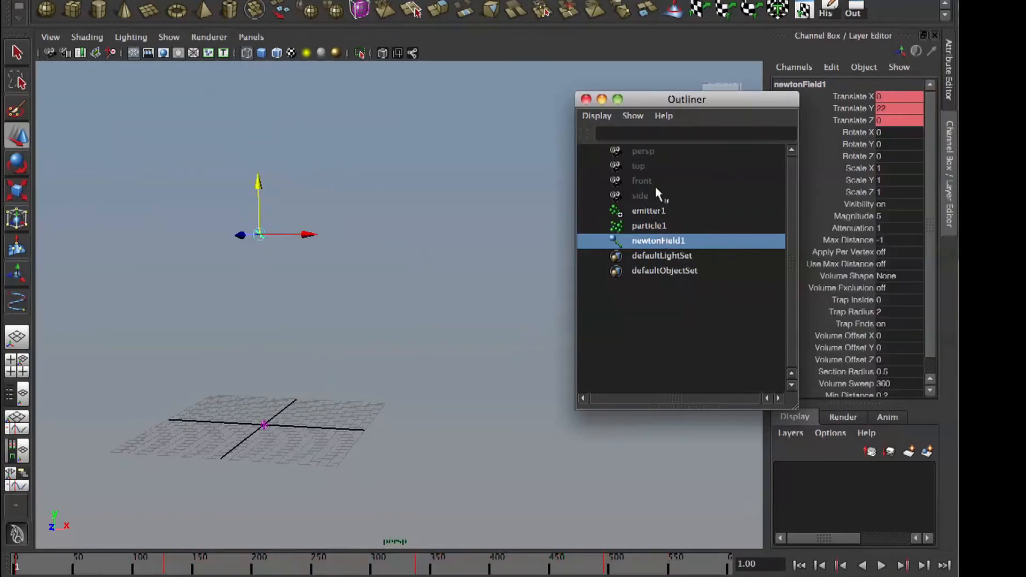
Step: Keyframe the Newton field's Magnitude at frame 1 with a value of 5
left_click_drag(659, 94, 572, 66)
left_click(854, 216)
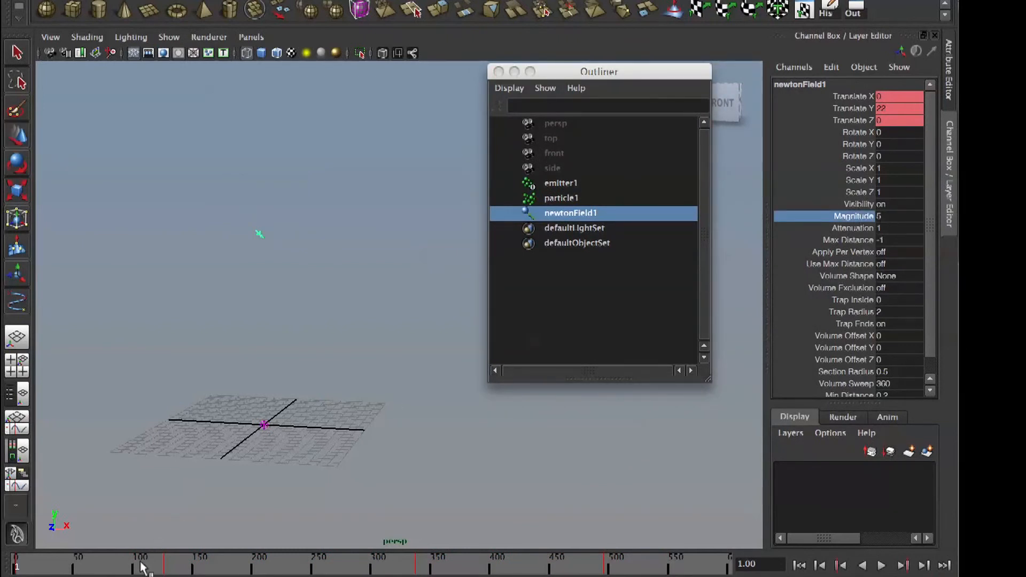
left_click(850, 204)
left_click_drag(27, 575, 15, 569)
right_click(891, 214)
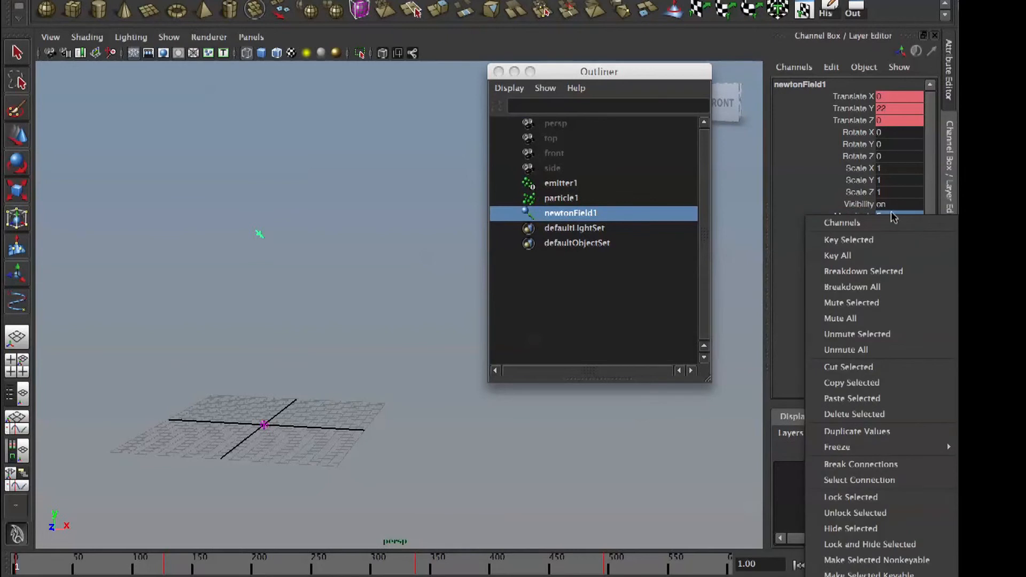
left_click(872, 243)
Step: Key the Newton field's Magnitude at 60 on frame 65, again around frame 140, and at 200 on frame 247
left_click(96, 567)
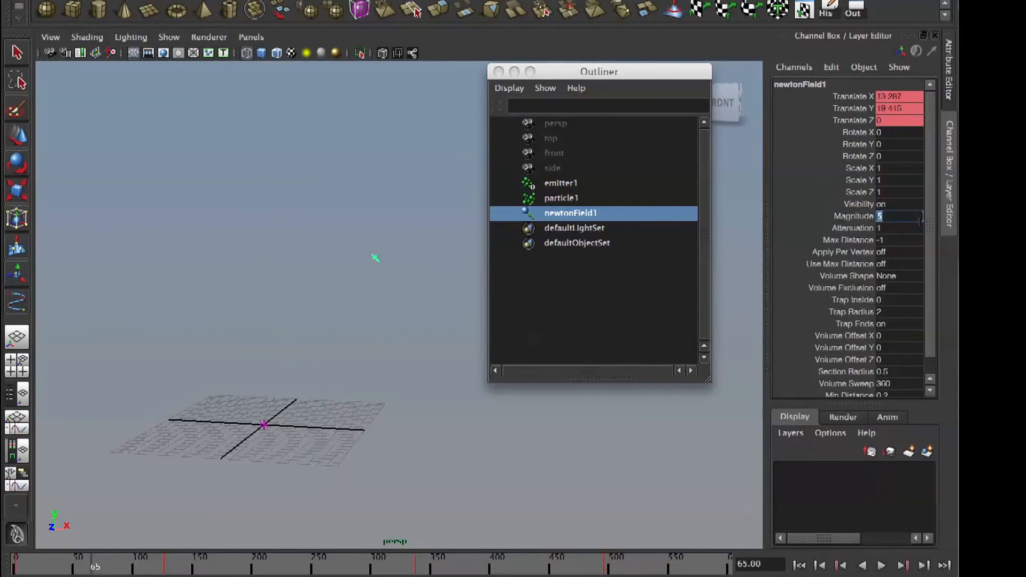
left_click(920, 220)
type("60")
key("Return")
left_click(181, 569)
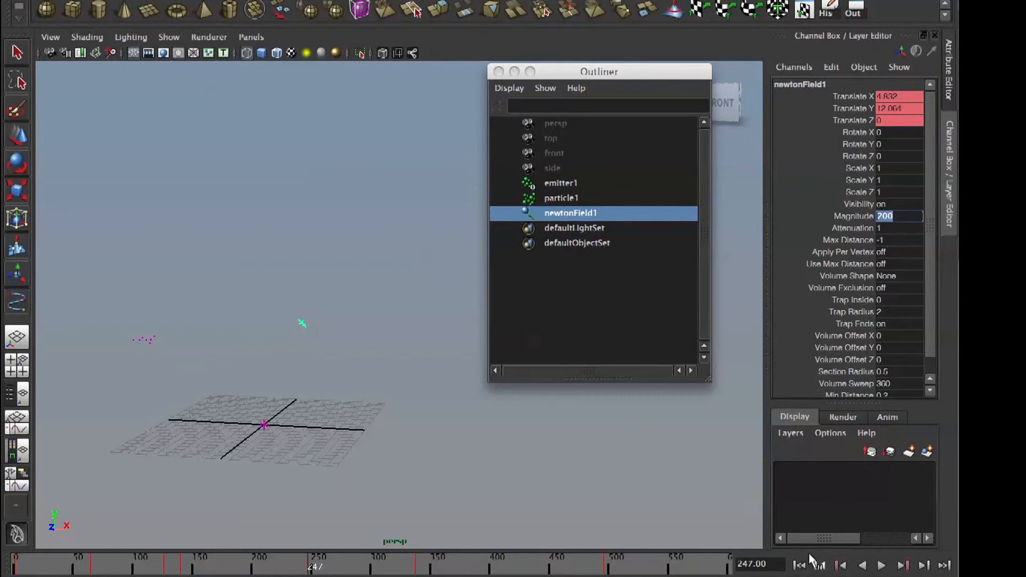
Step: Play the simulation with the animated Magnitude from the first frame, rewind it, and replay it up to frame 88
left_click(882, 566)
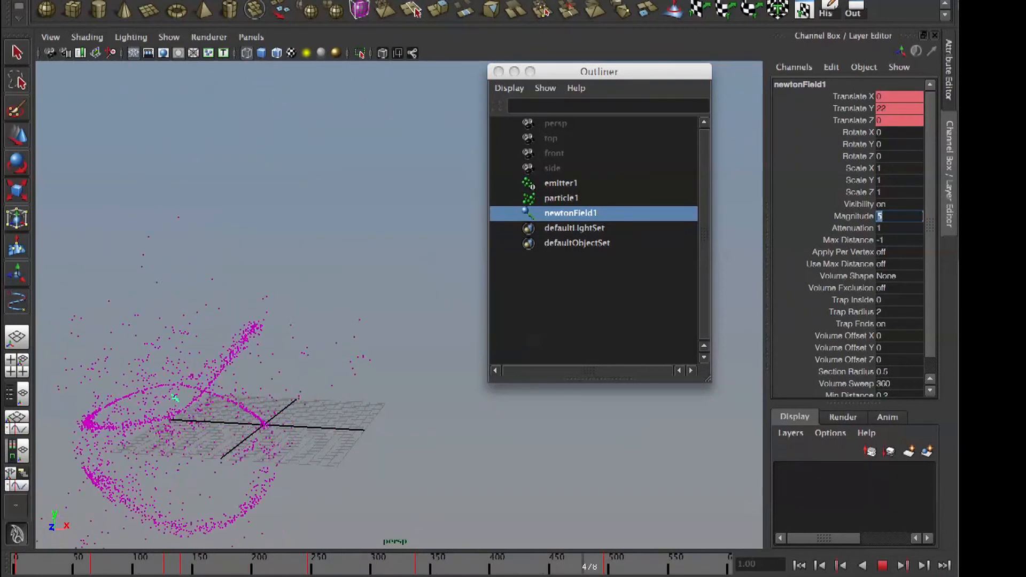
left_click(884, 566)
left_click(800, 566)
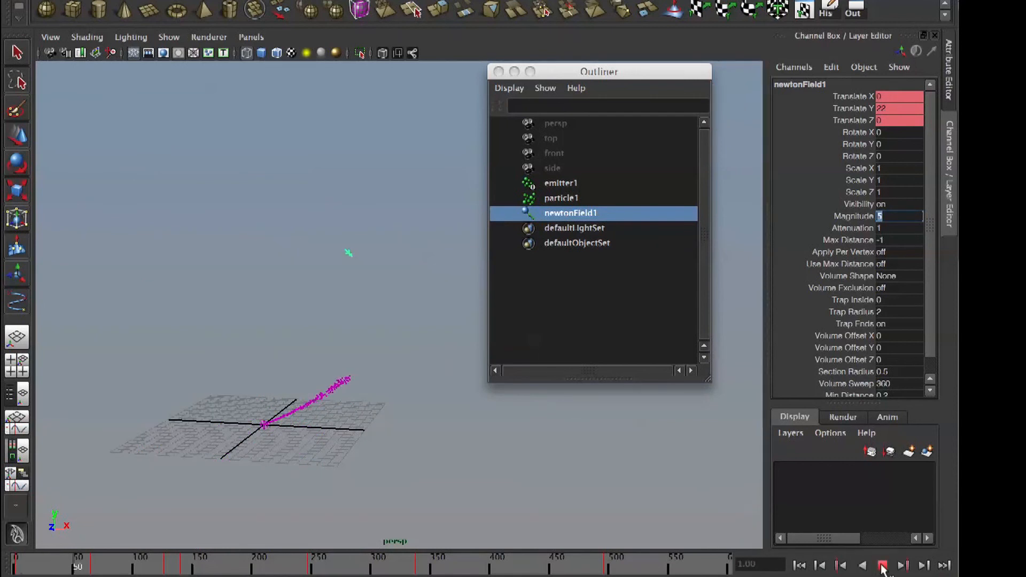
left_click(883, 565)
Step: Delete the Newton field and play the particle simulation from the first frame without it
left_click(419, 271)
left_click(419, 271)
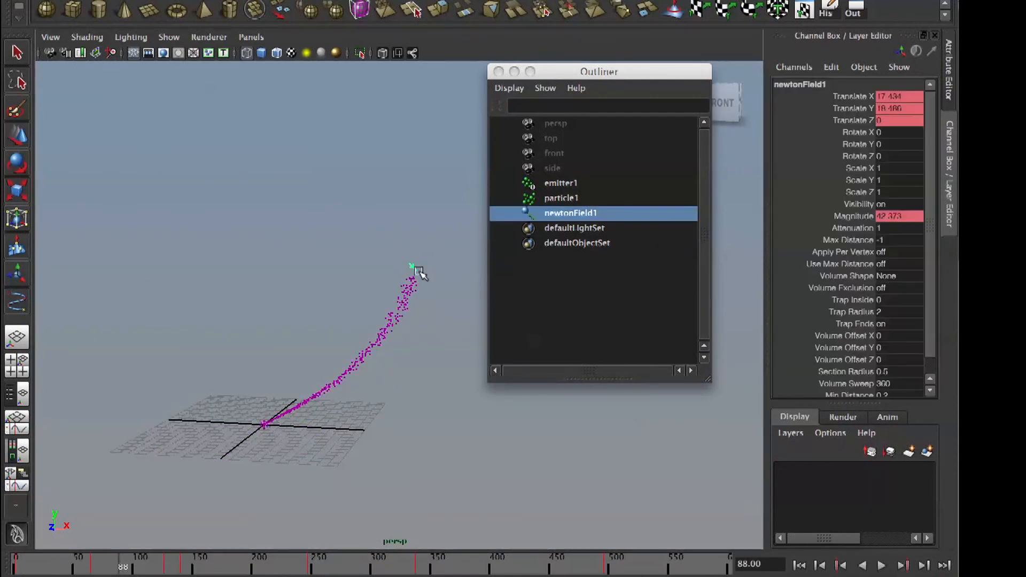
key("Delete")
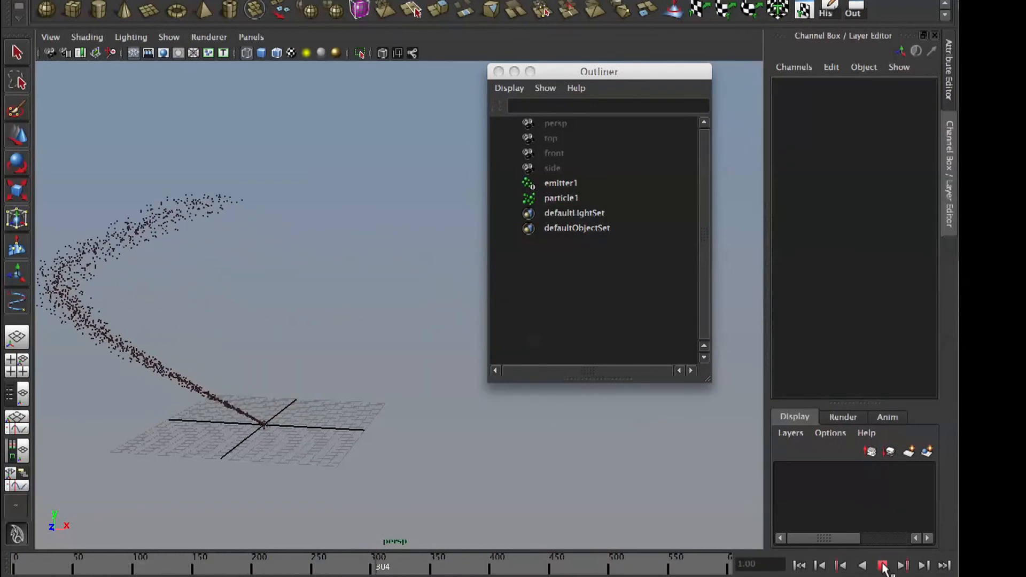
left_click(883, 566)
left_click(799, 566)
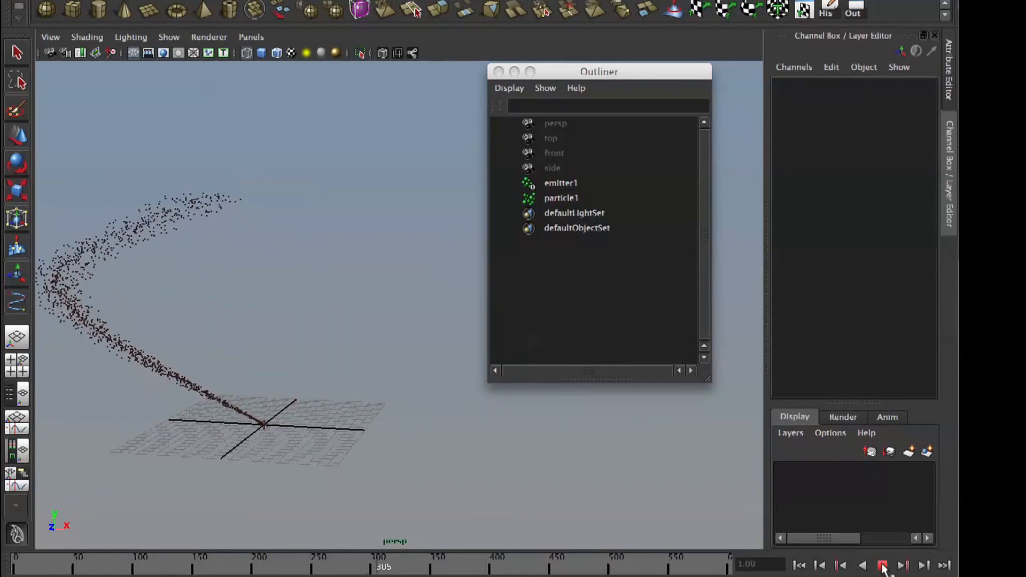
left_click(883, 565)
Step: Break the connections on particle1's Translate X, Y and Z, return to frame 1, and open the three translation values for editing
left_click(561, 199)
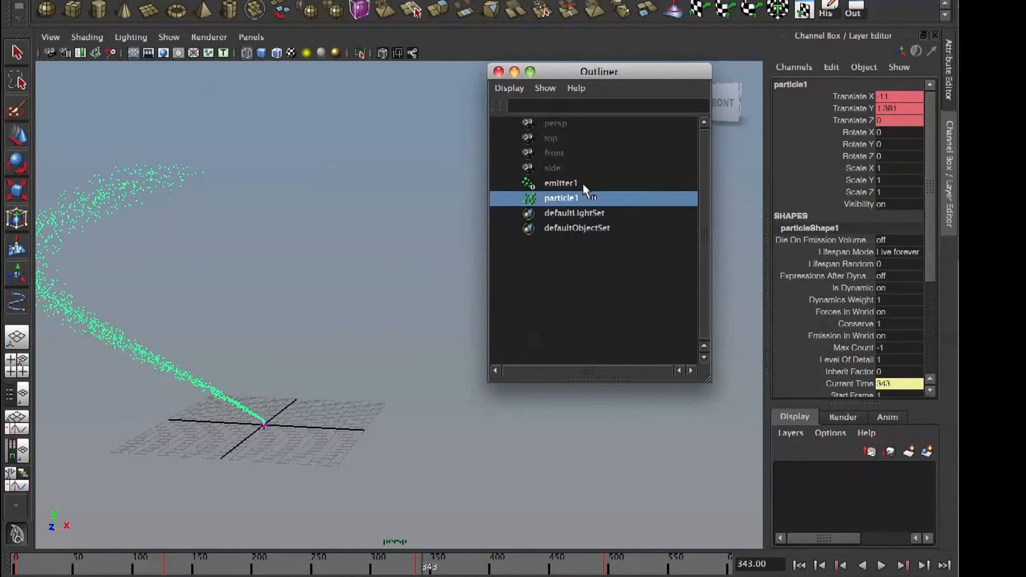
left_click_drag(853, 96, 854, 122)
right_click(850, 110)
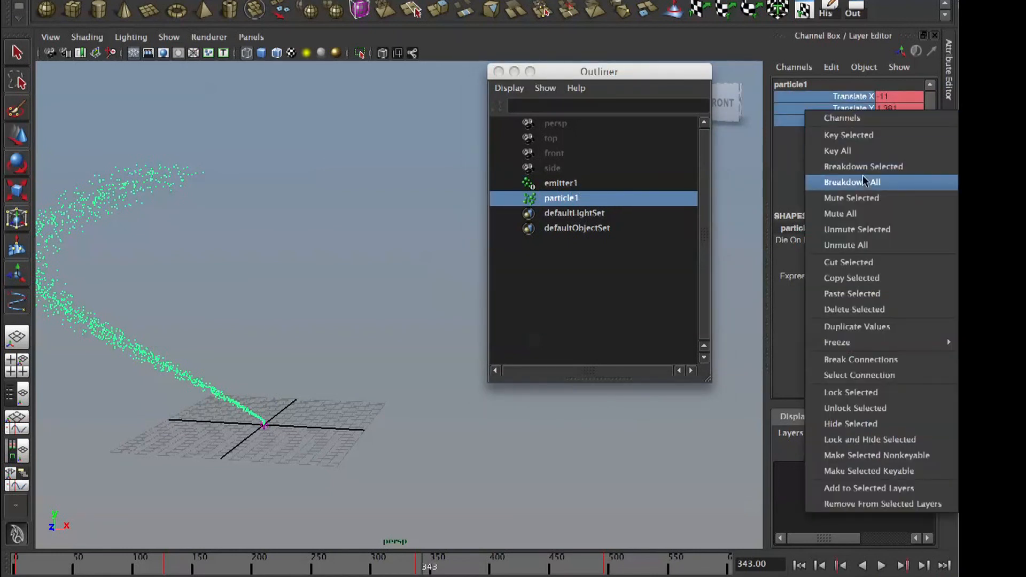
left_click(876, 363)
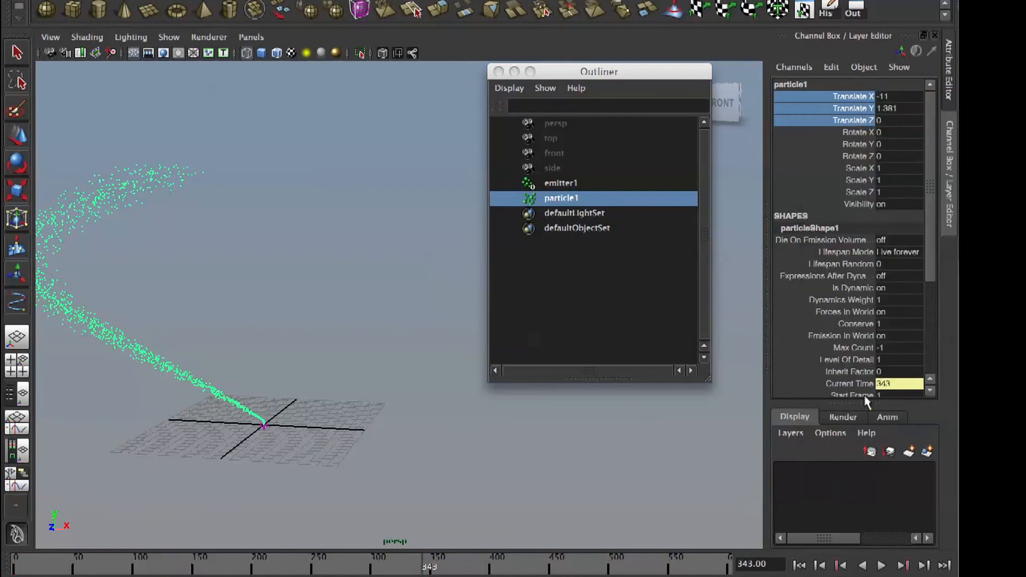
left_click(819, 567)
left_click_drag(885, 96, 891, 109)
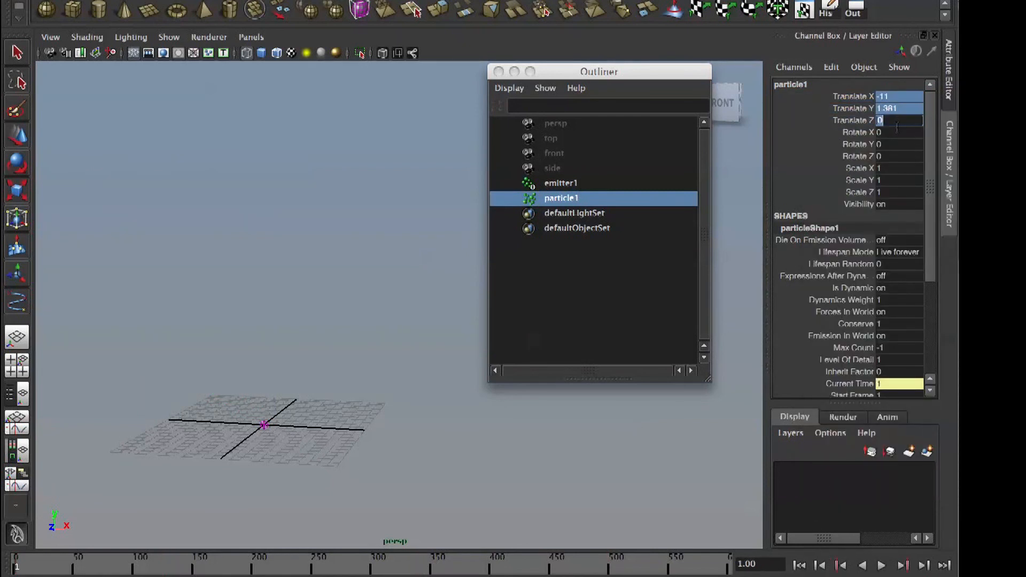